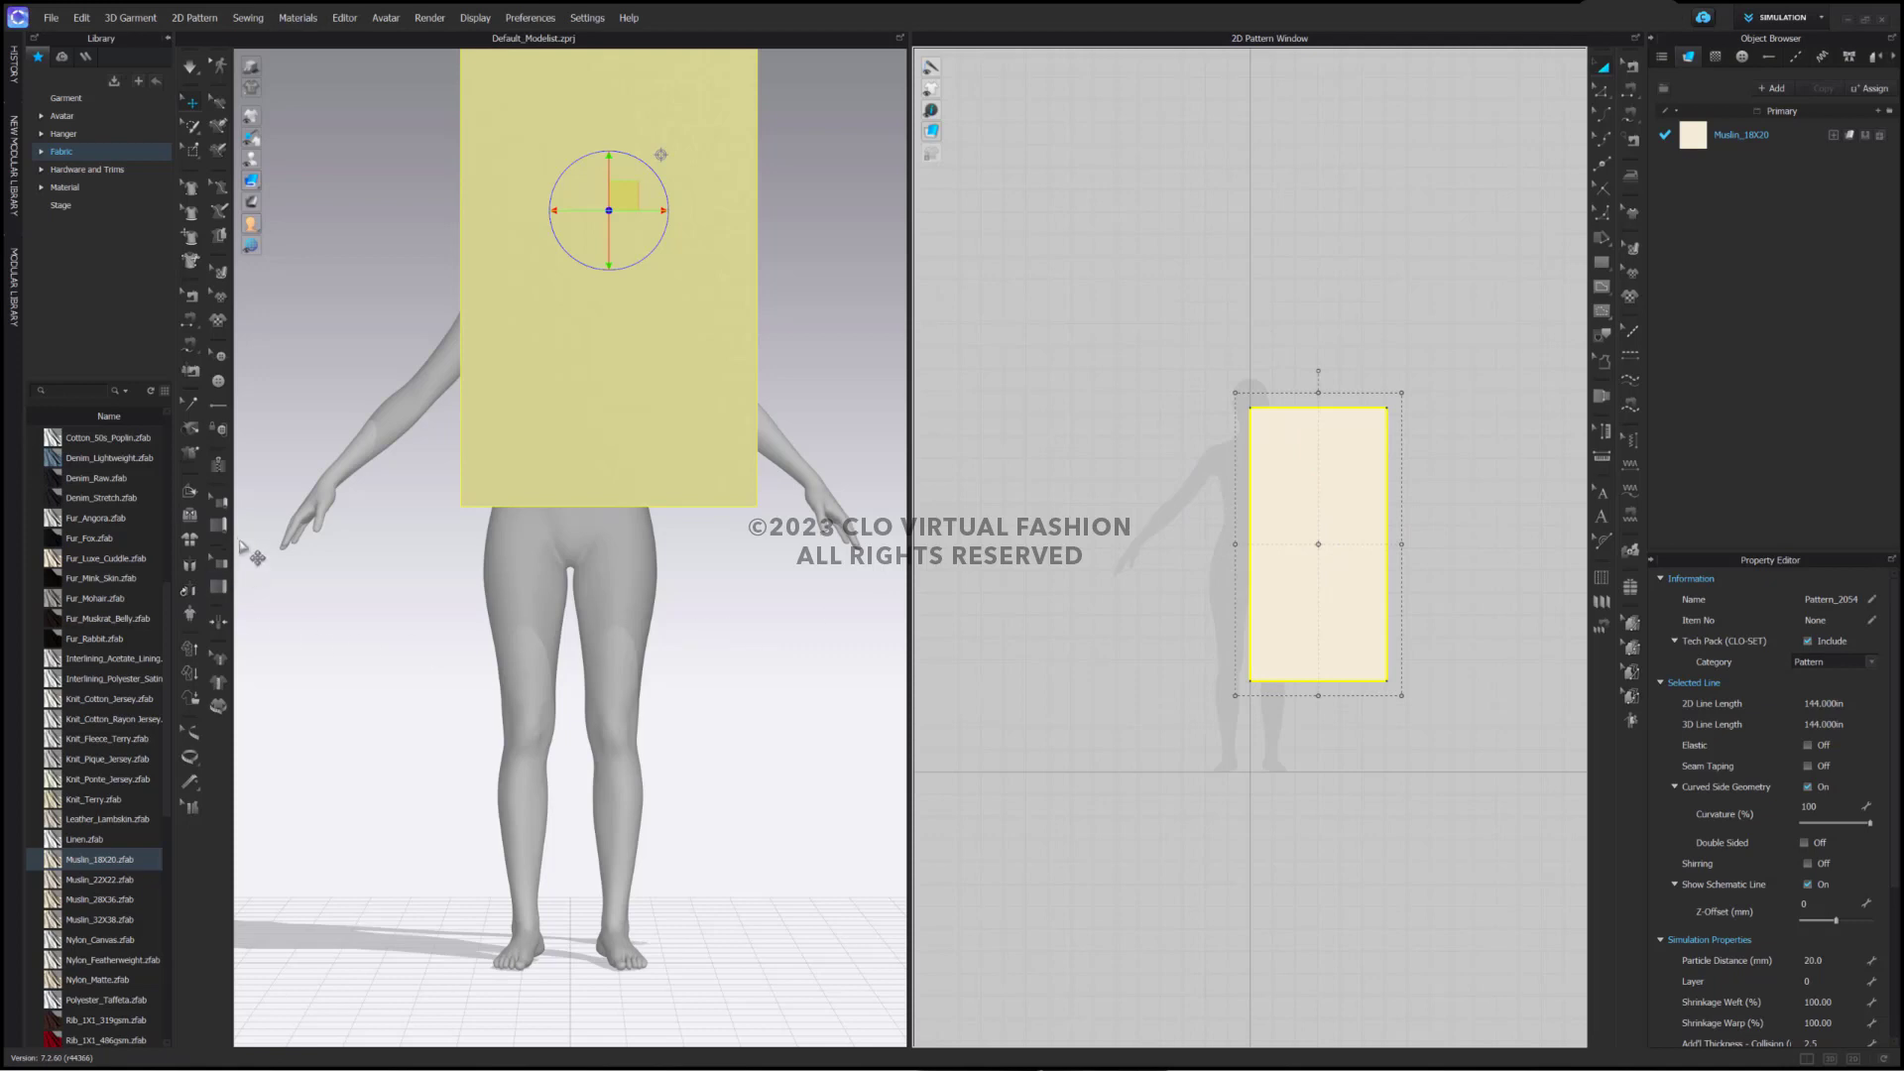
Reset the rectangle's 3D arrangement and unfold it about its centre-line edge with symmetric editing and sewing
left_click(188, 547)
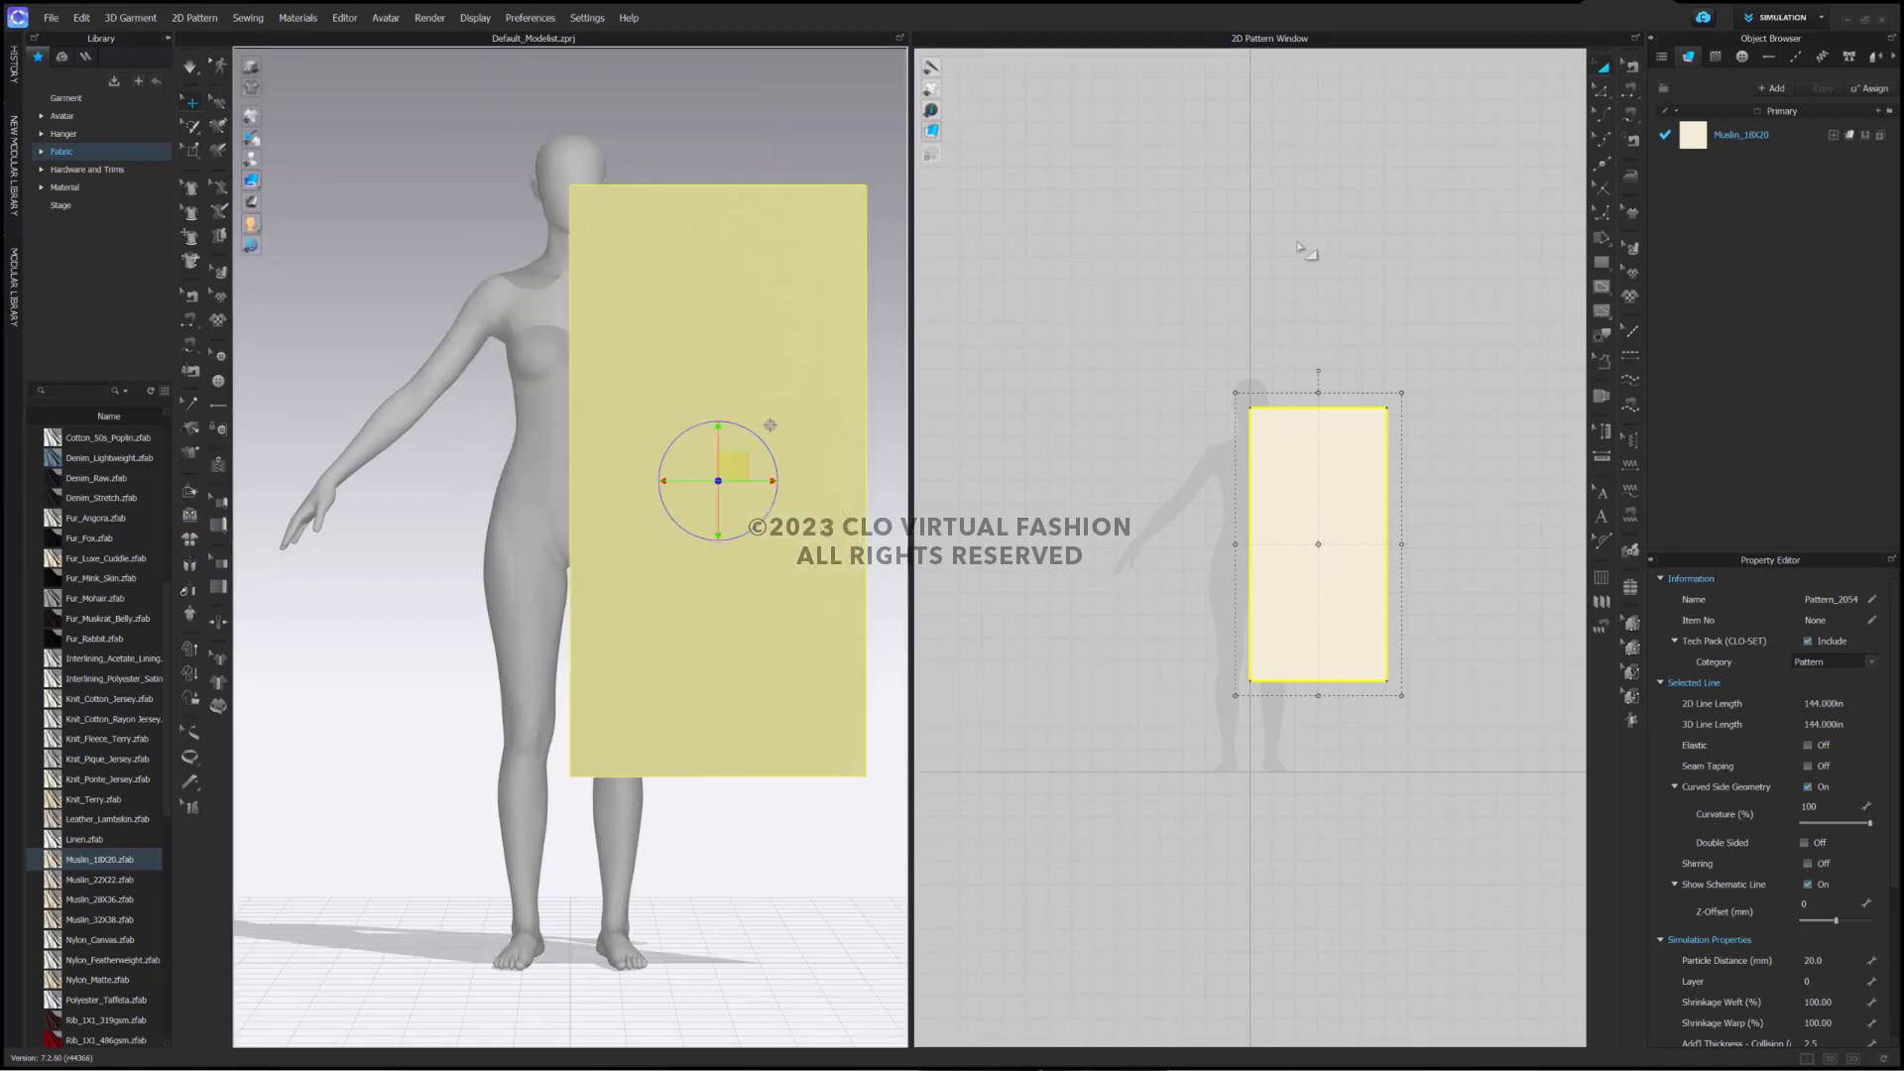
left_click(1211, 432)
left_click(1252, 477)
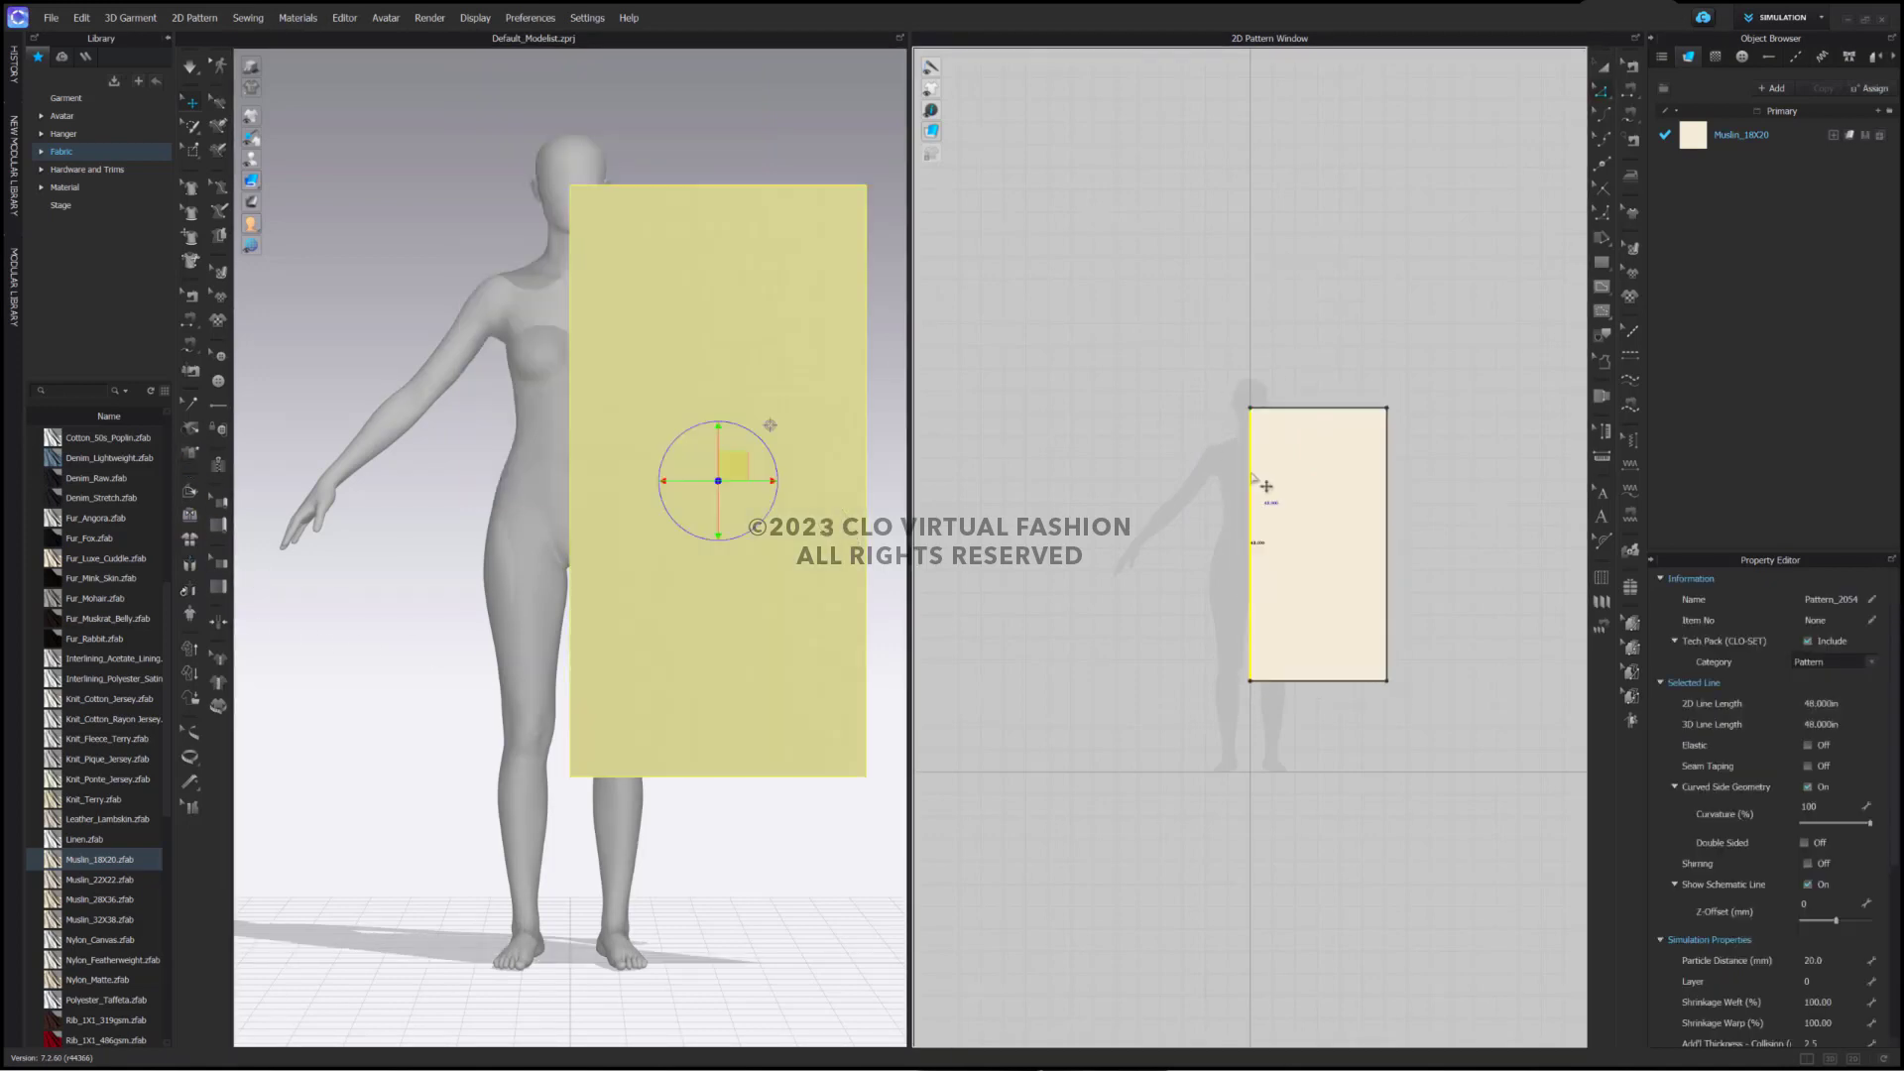
right_click(1252, 477)
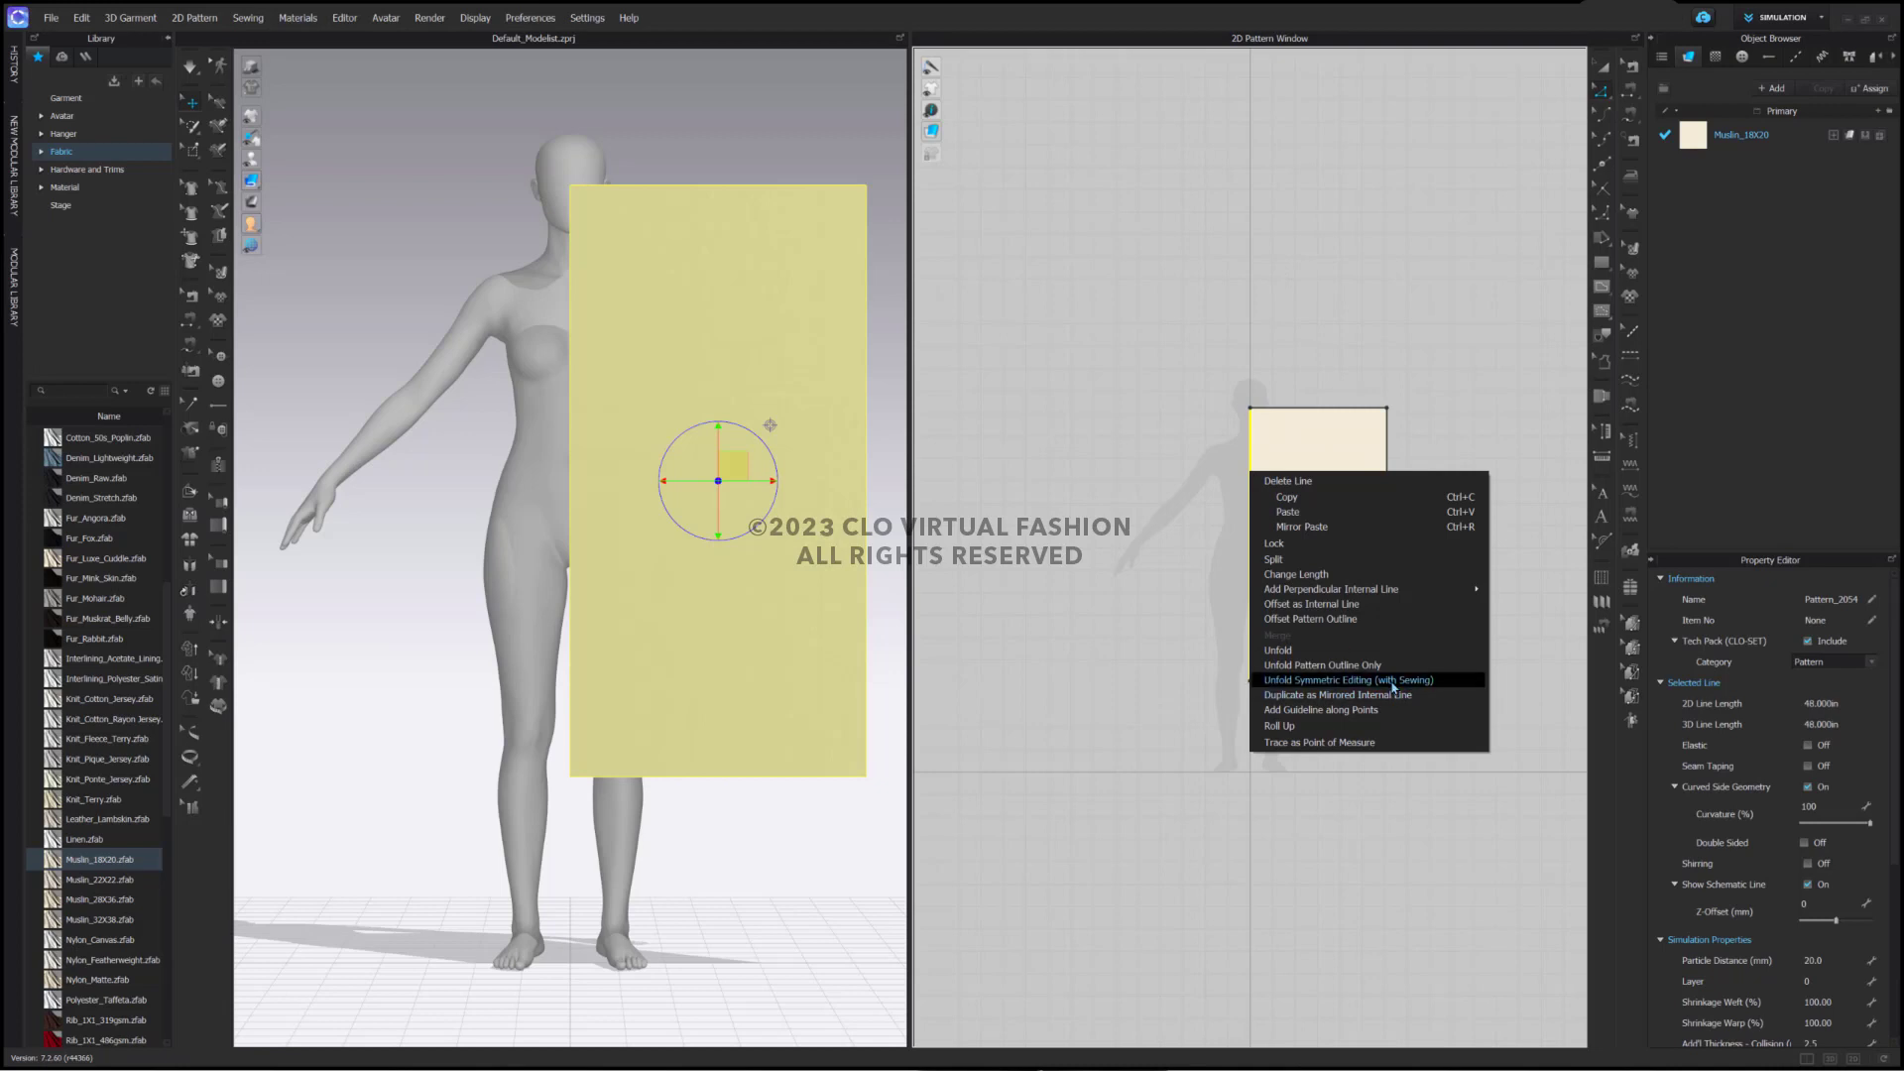
left_click(1393, 683)
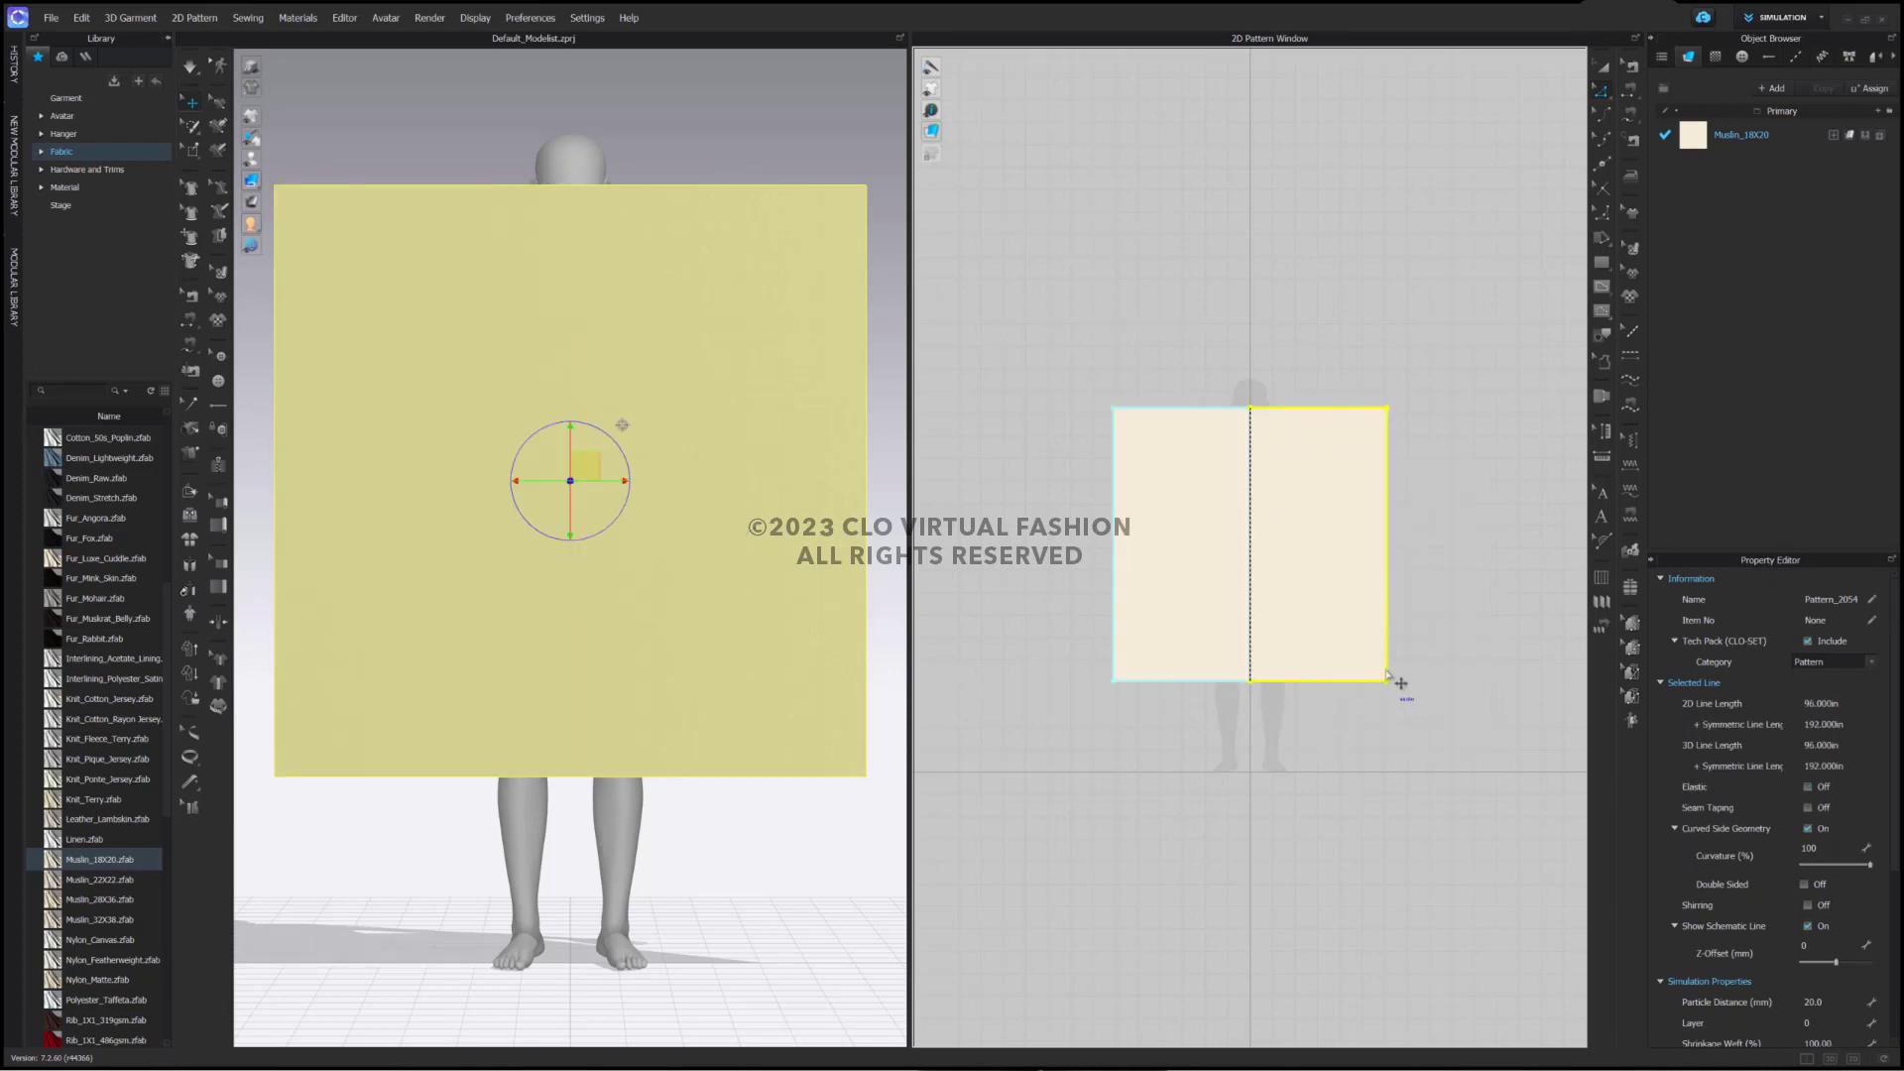
Offset the pattern's top edge as a single internal line at a distance of 10.5 in
left_click(1350, 392)
left_click(1333, 407)
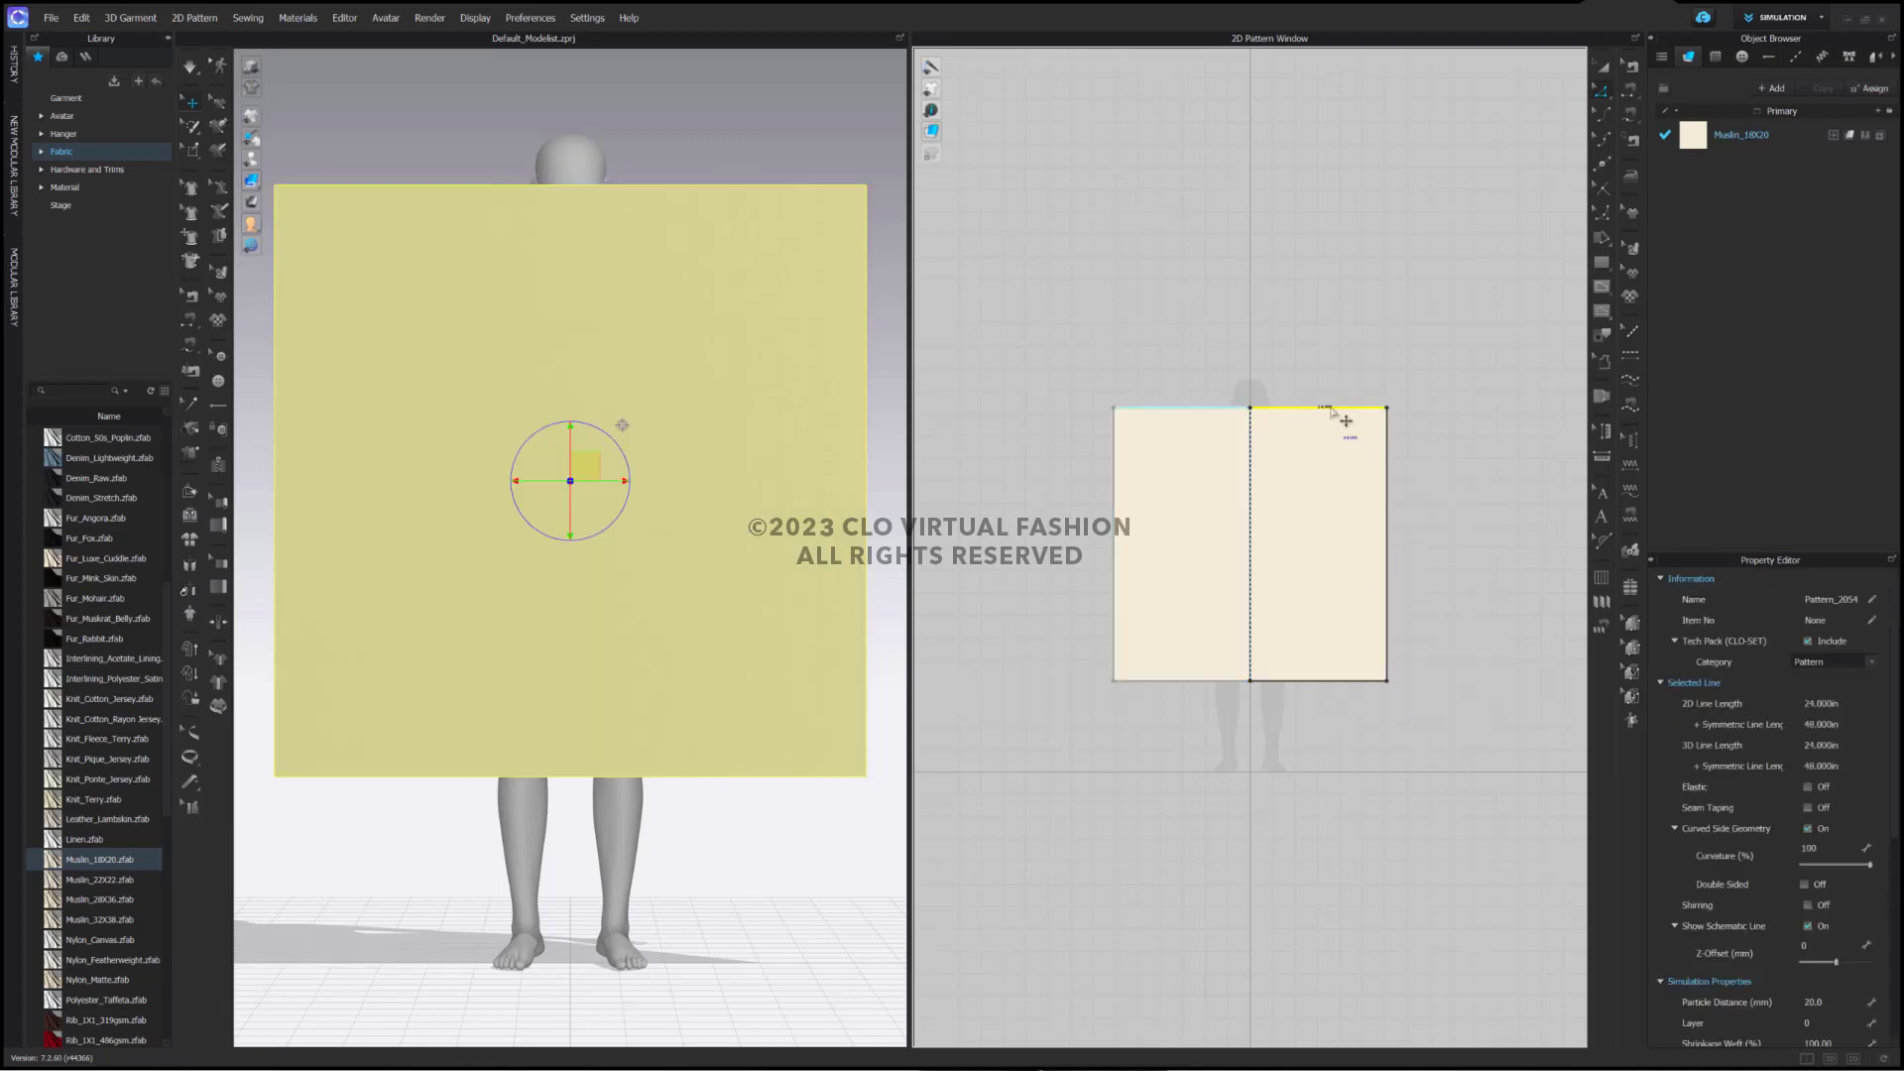
right_click(1330, 407)
left_click(1390, 539)
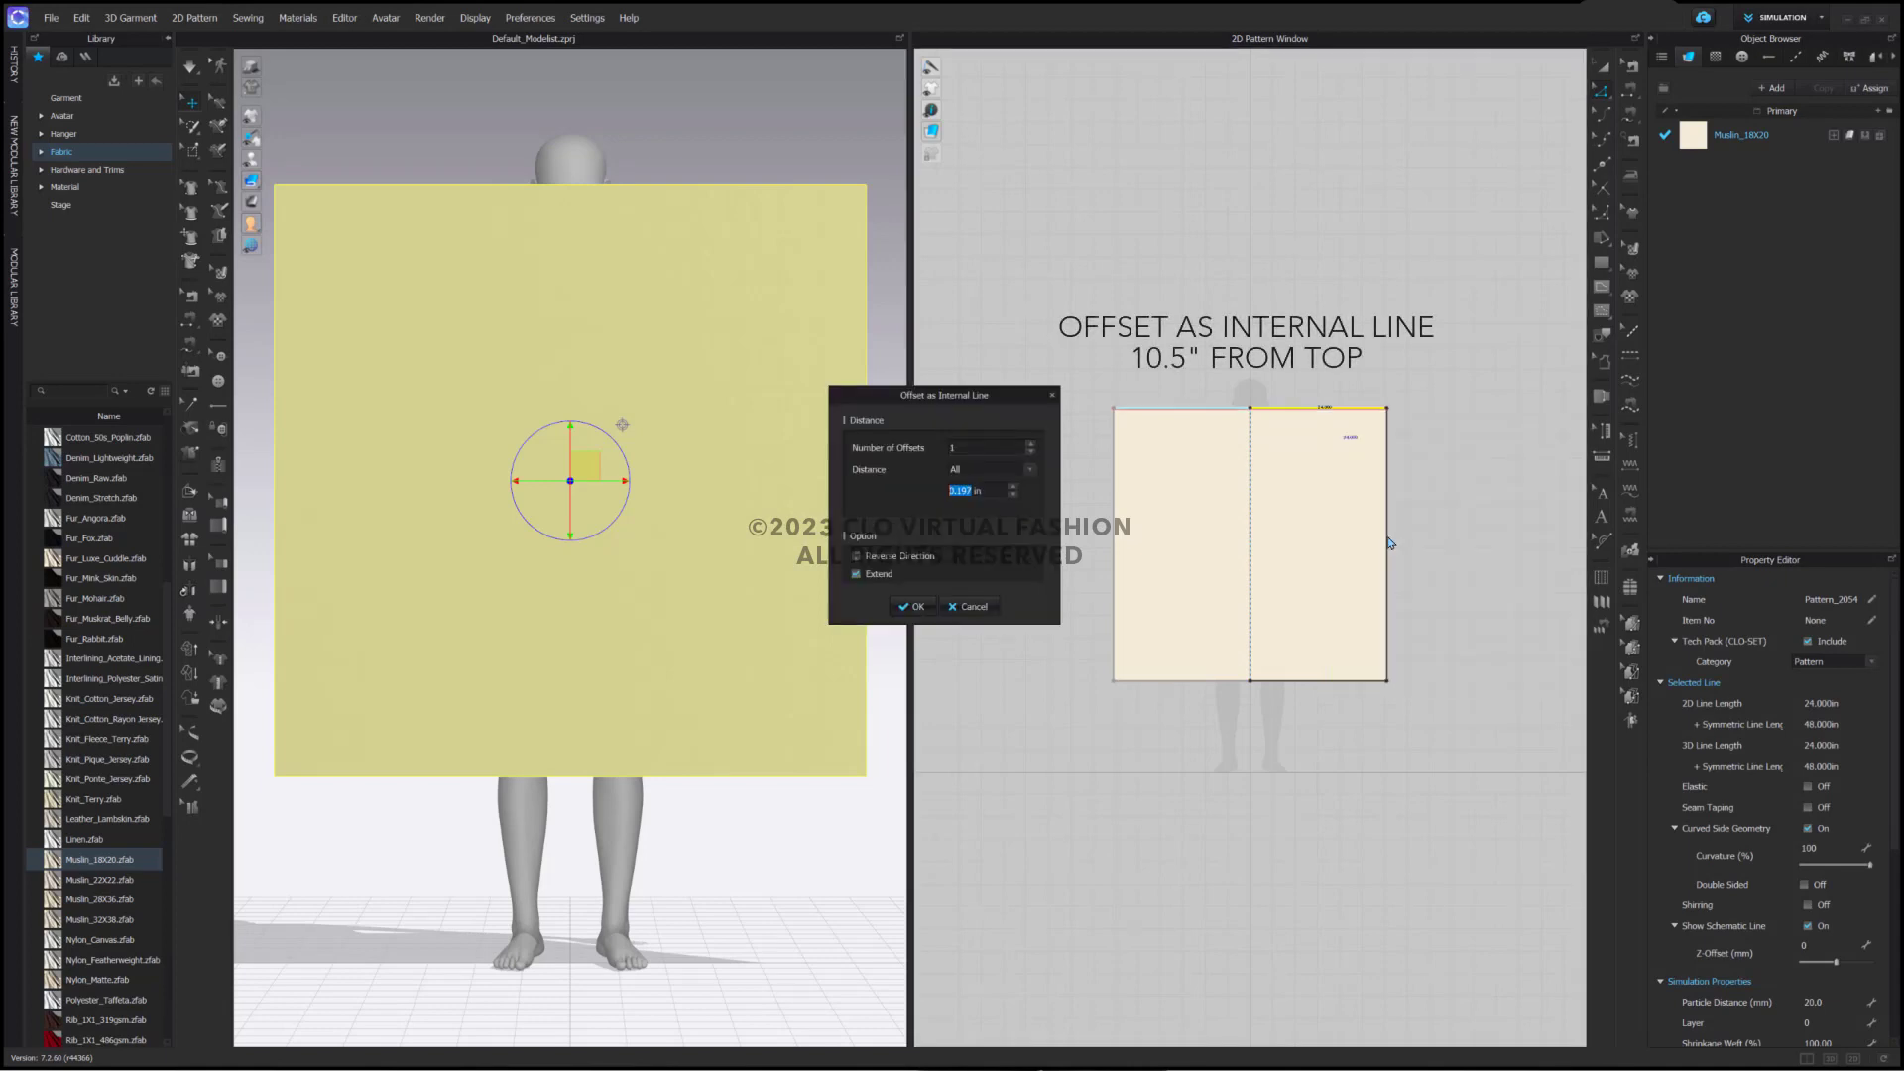
type("0")
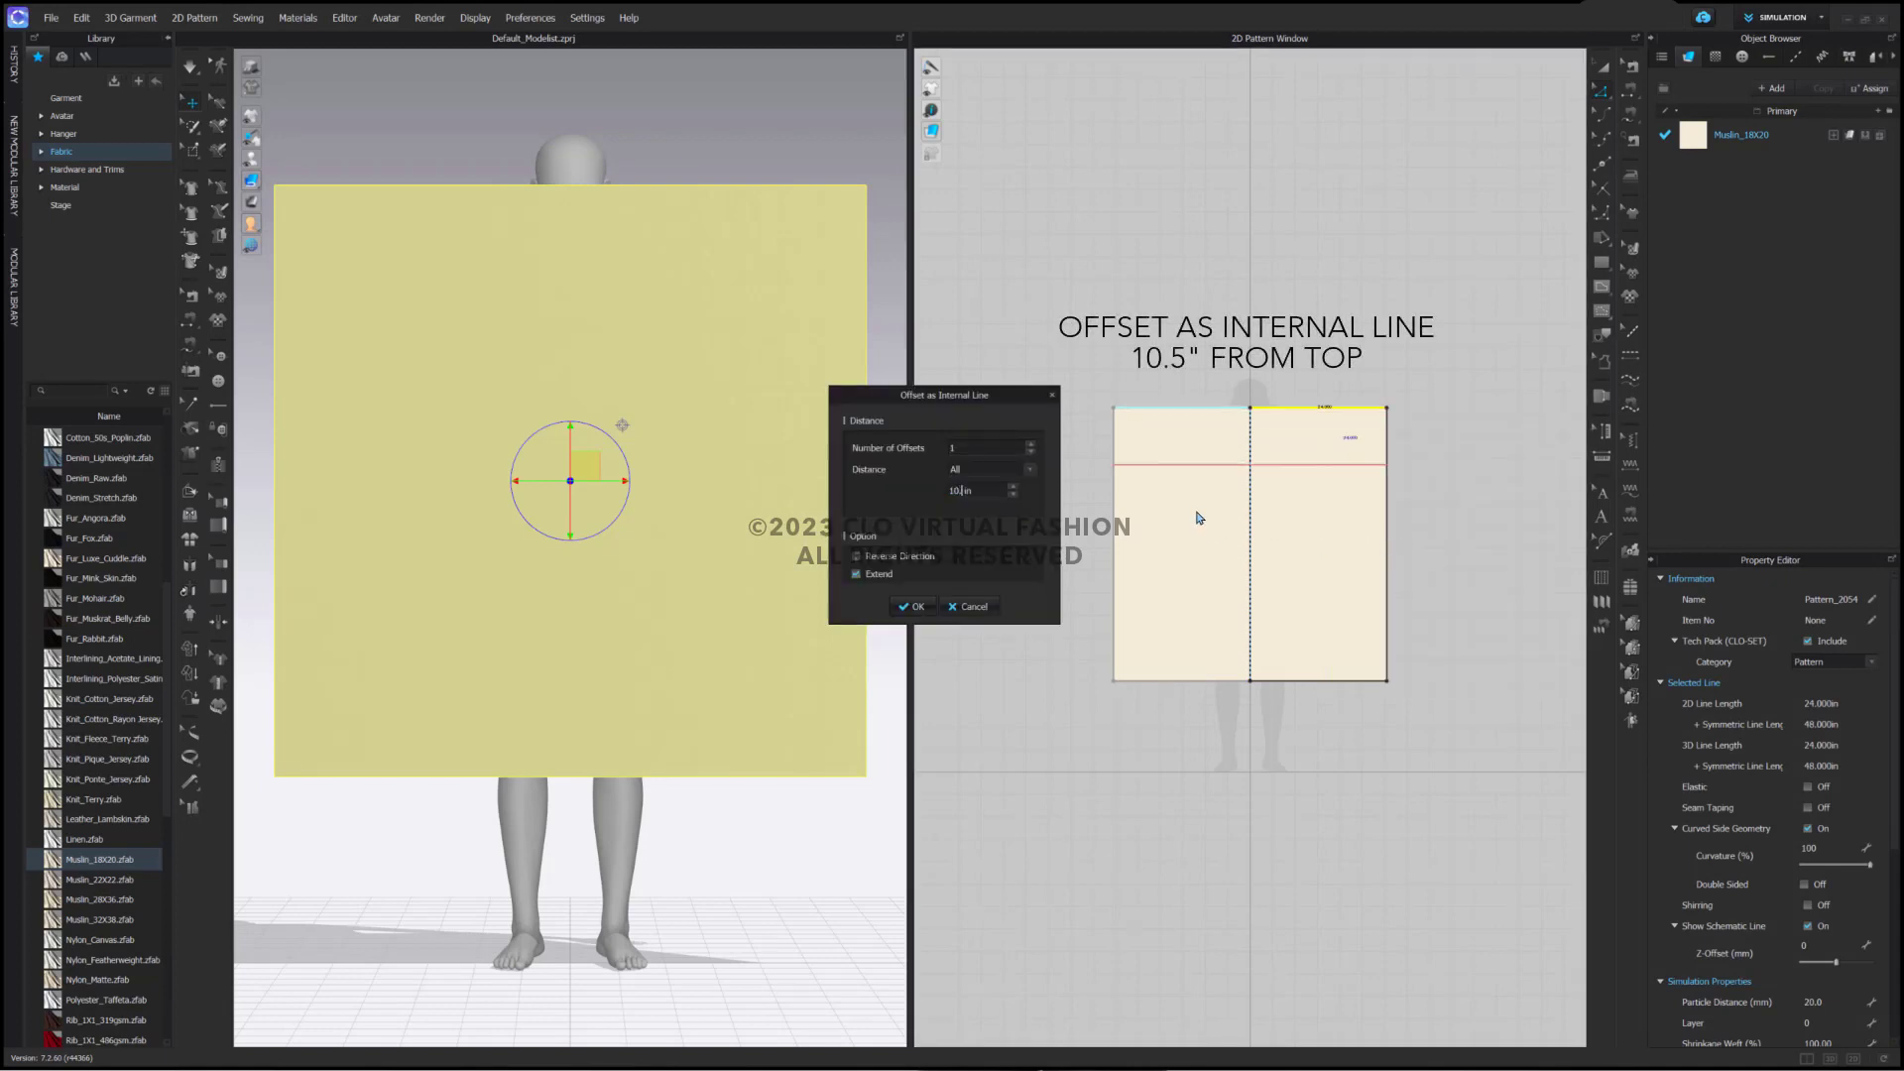
type(".5")
left_click(913, 606)
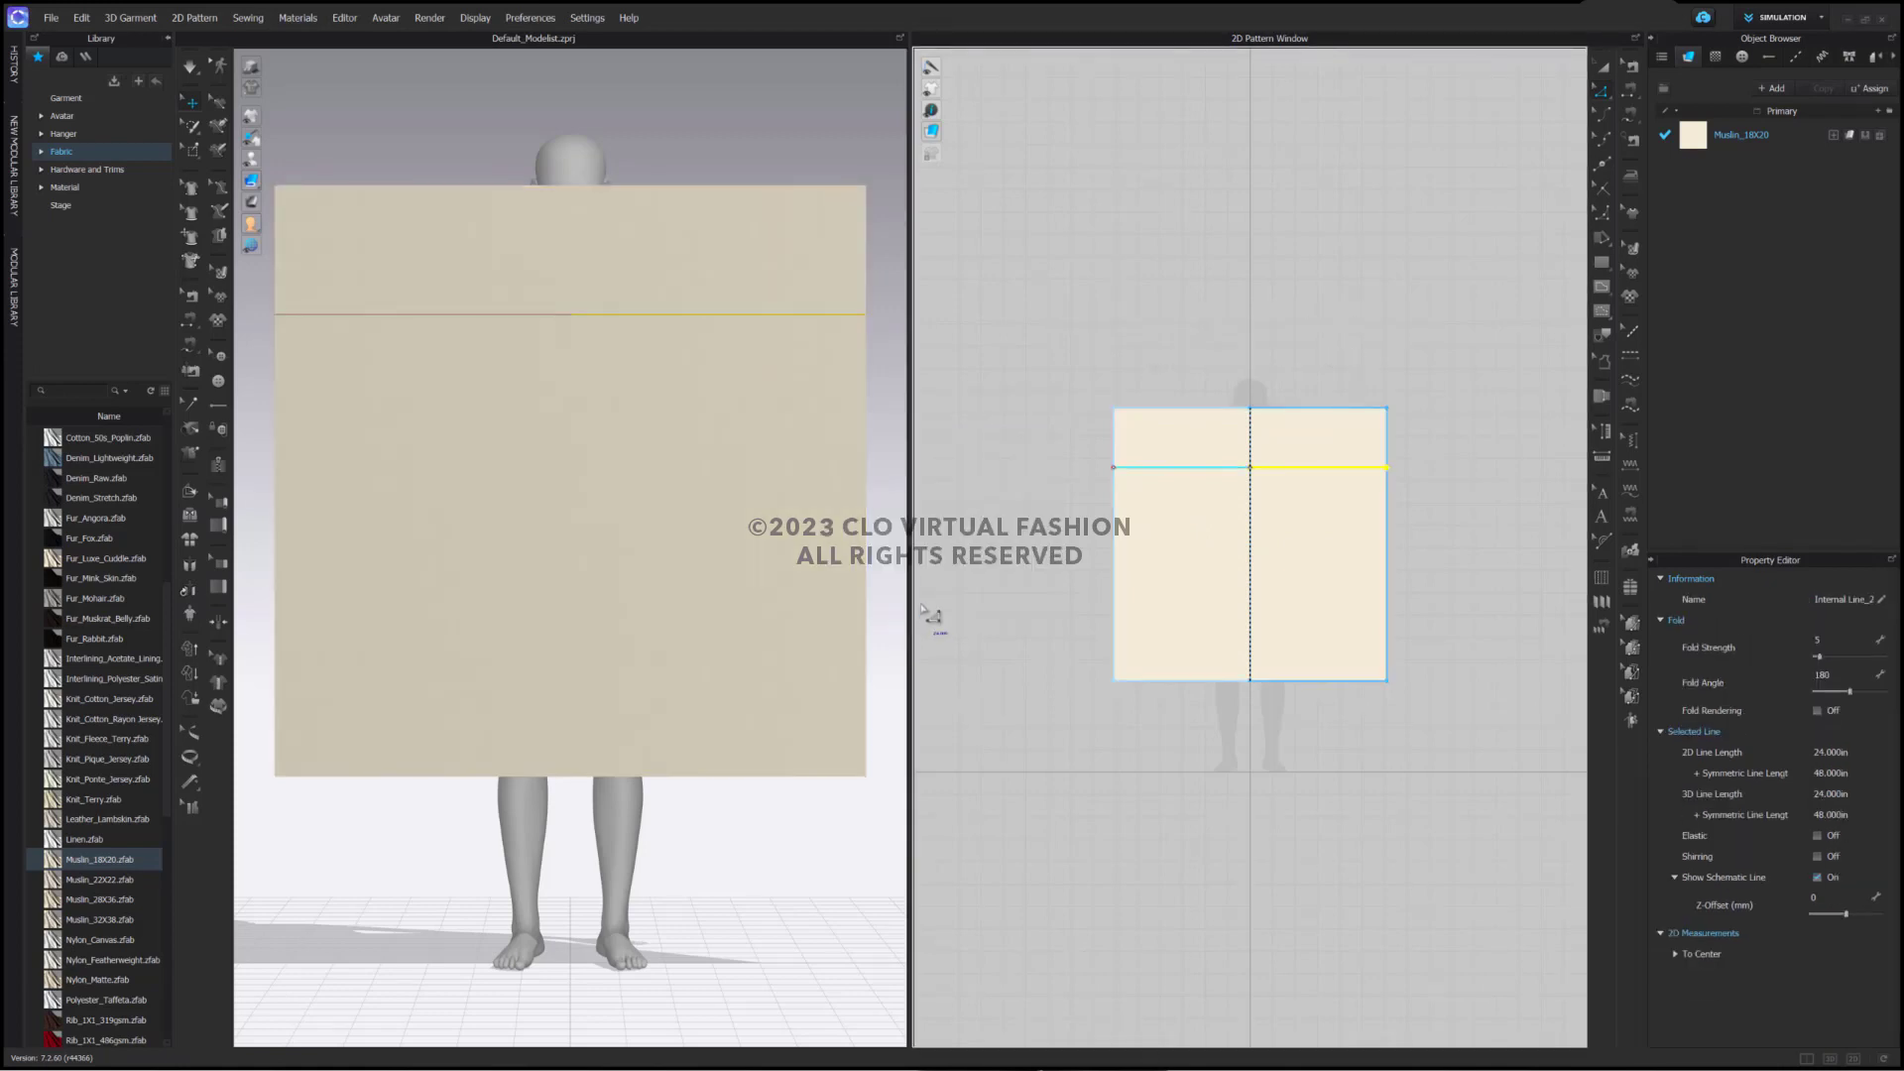
Offset the new internal line downward as another internal line at 10.25 in, extended to the pattern outline
right_click(1280, 470)
left_click(1331, 608)
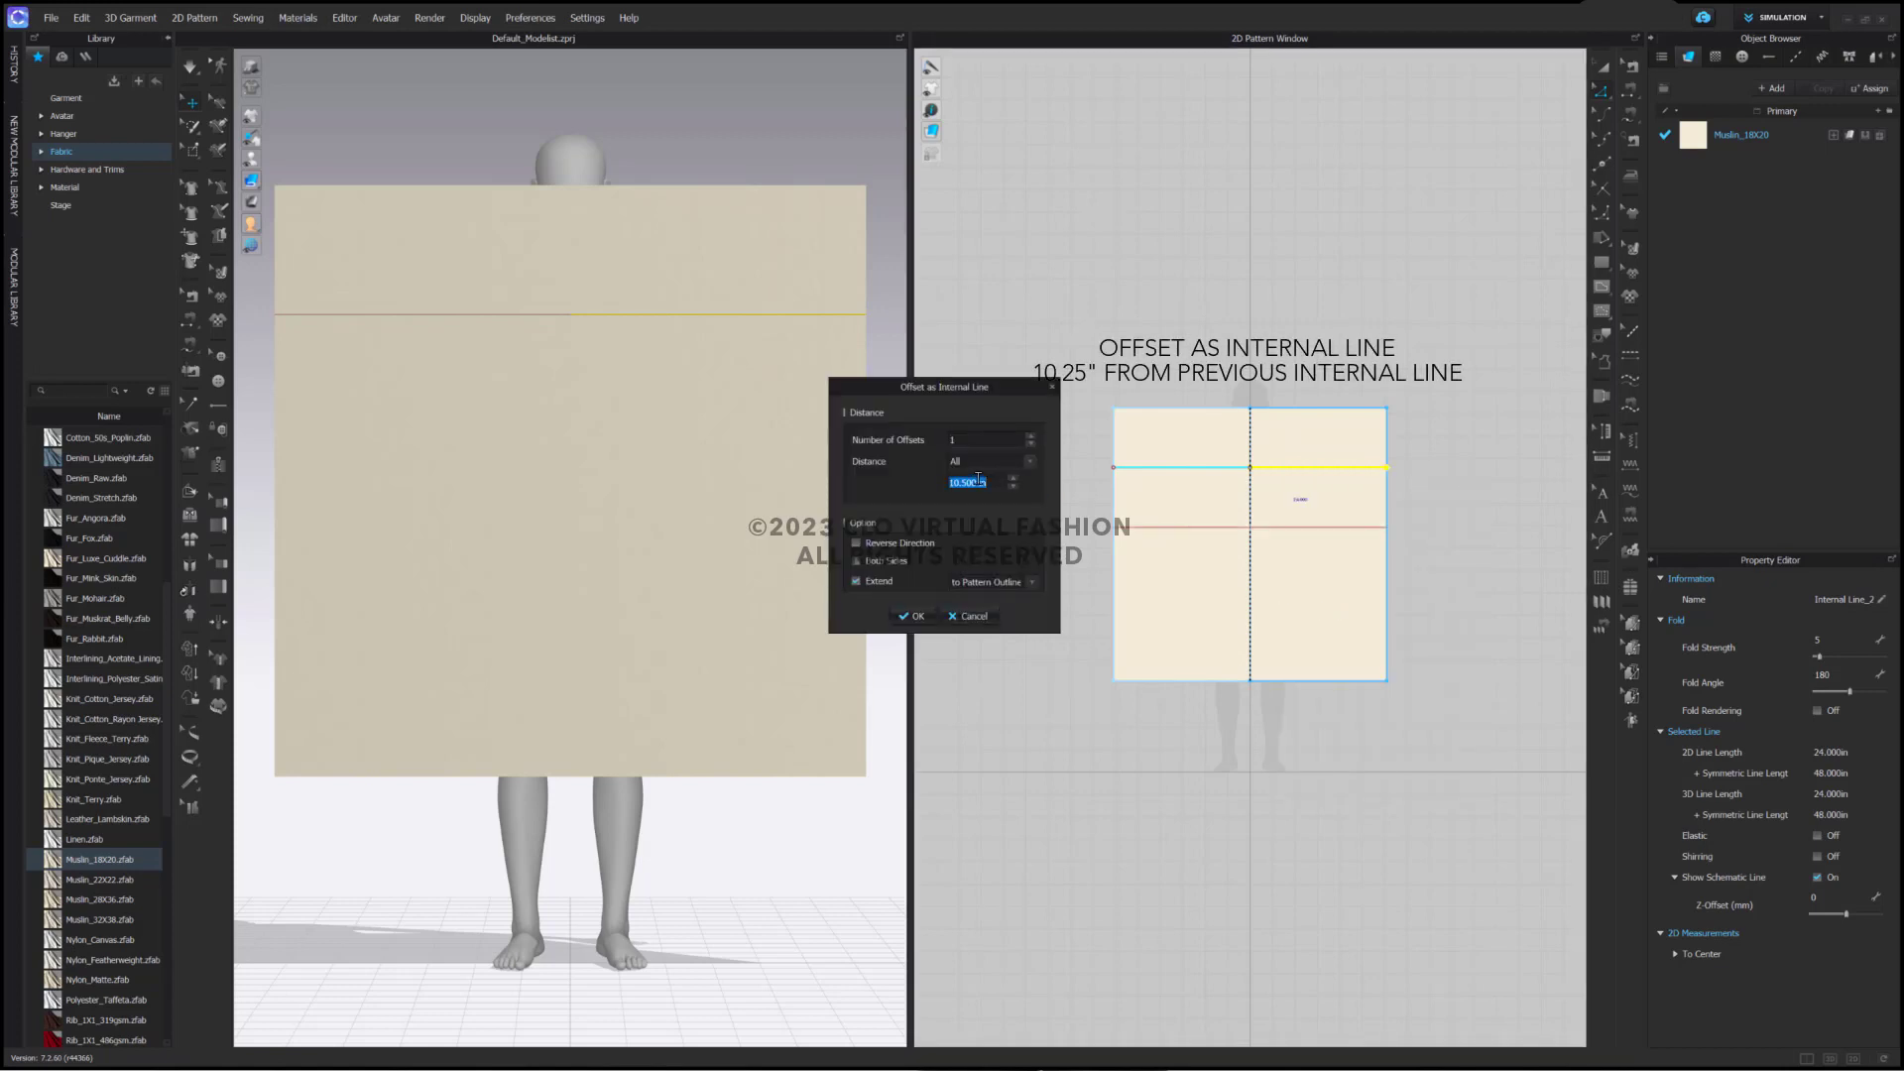
type("10")
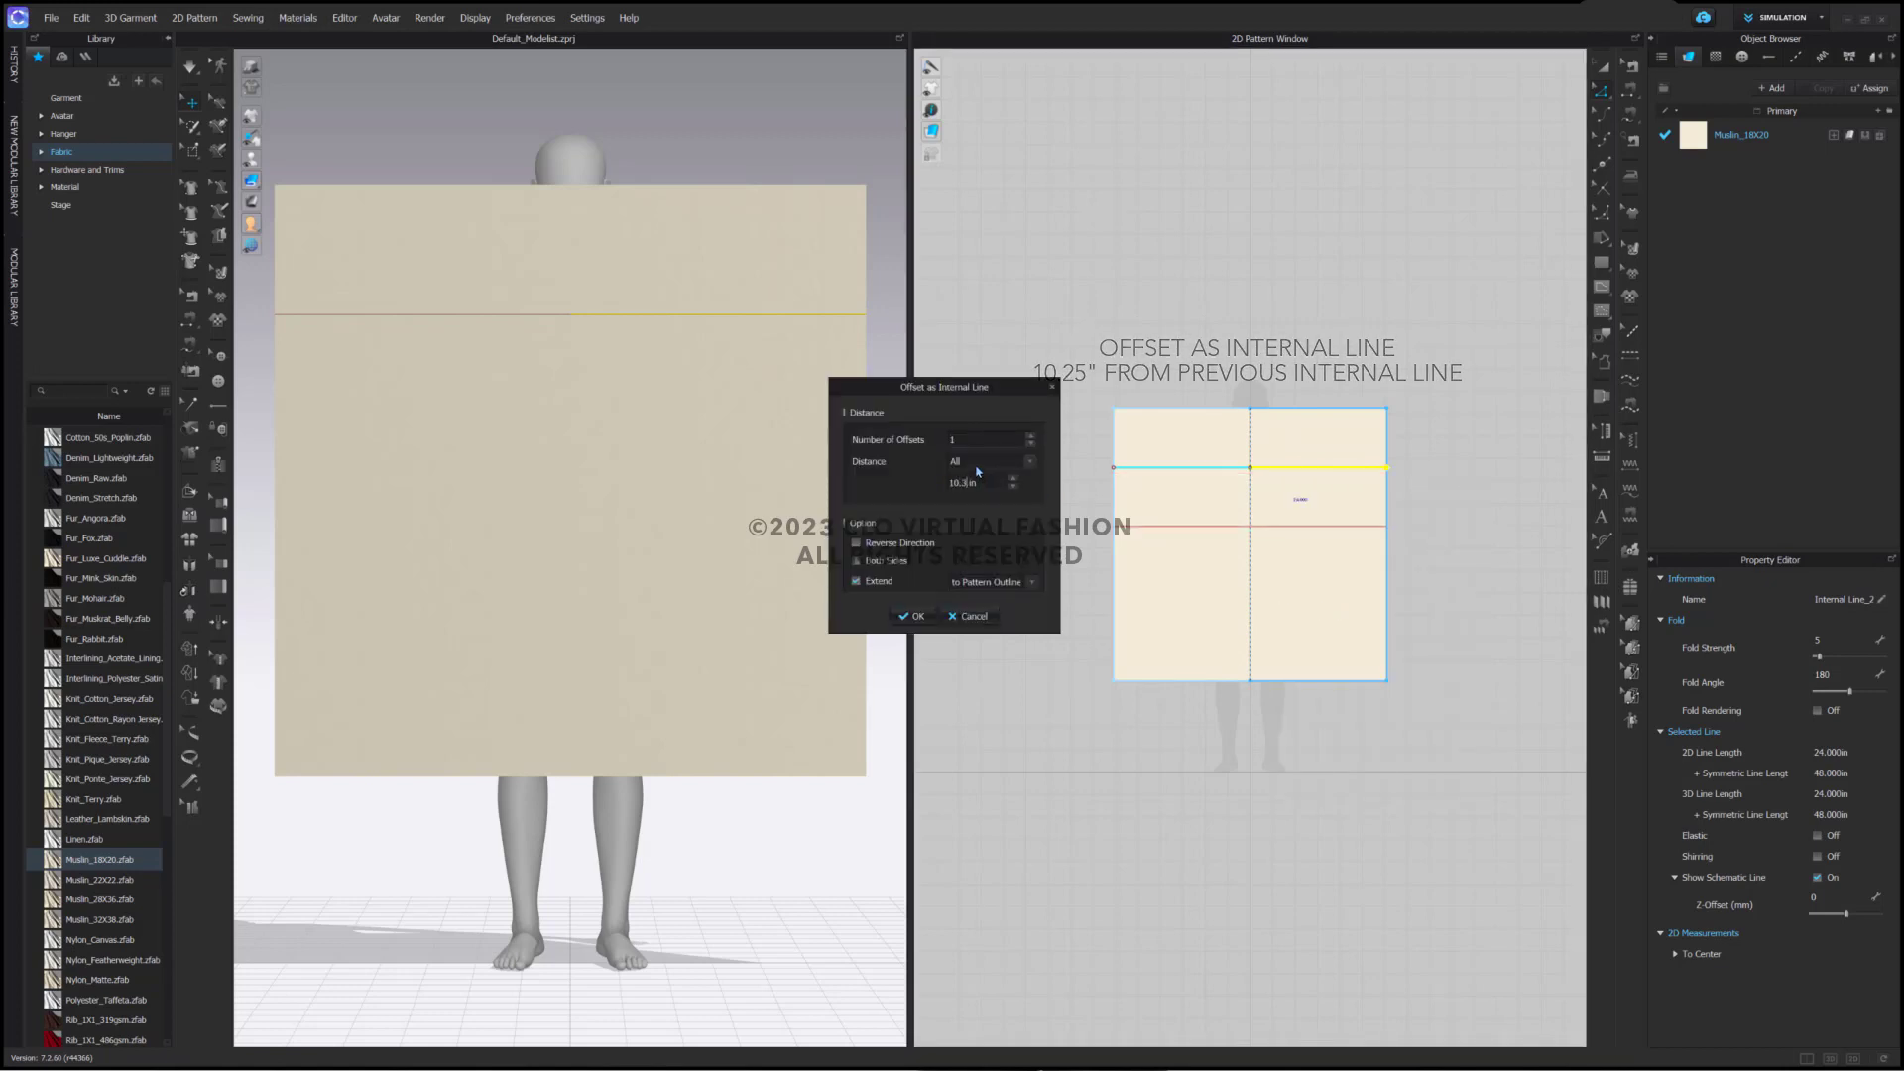
type(".250")
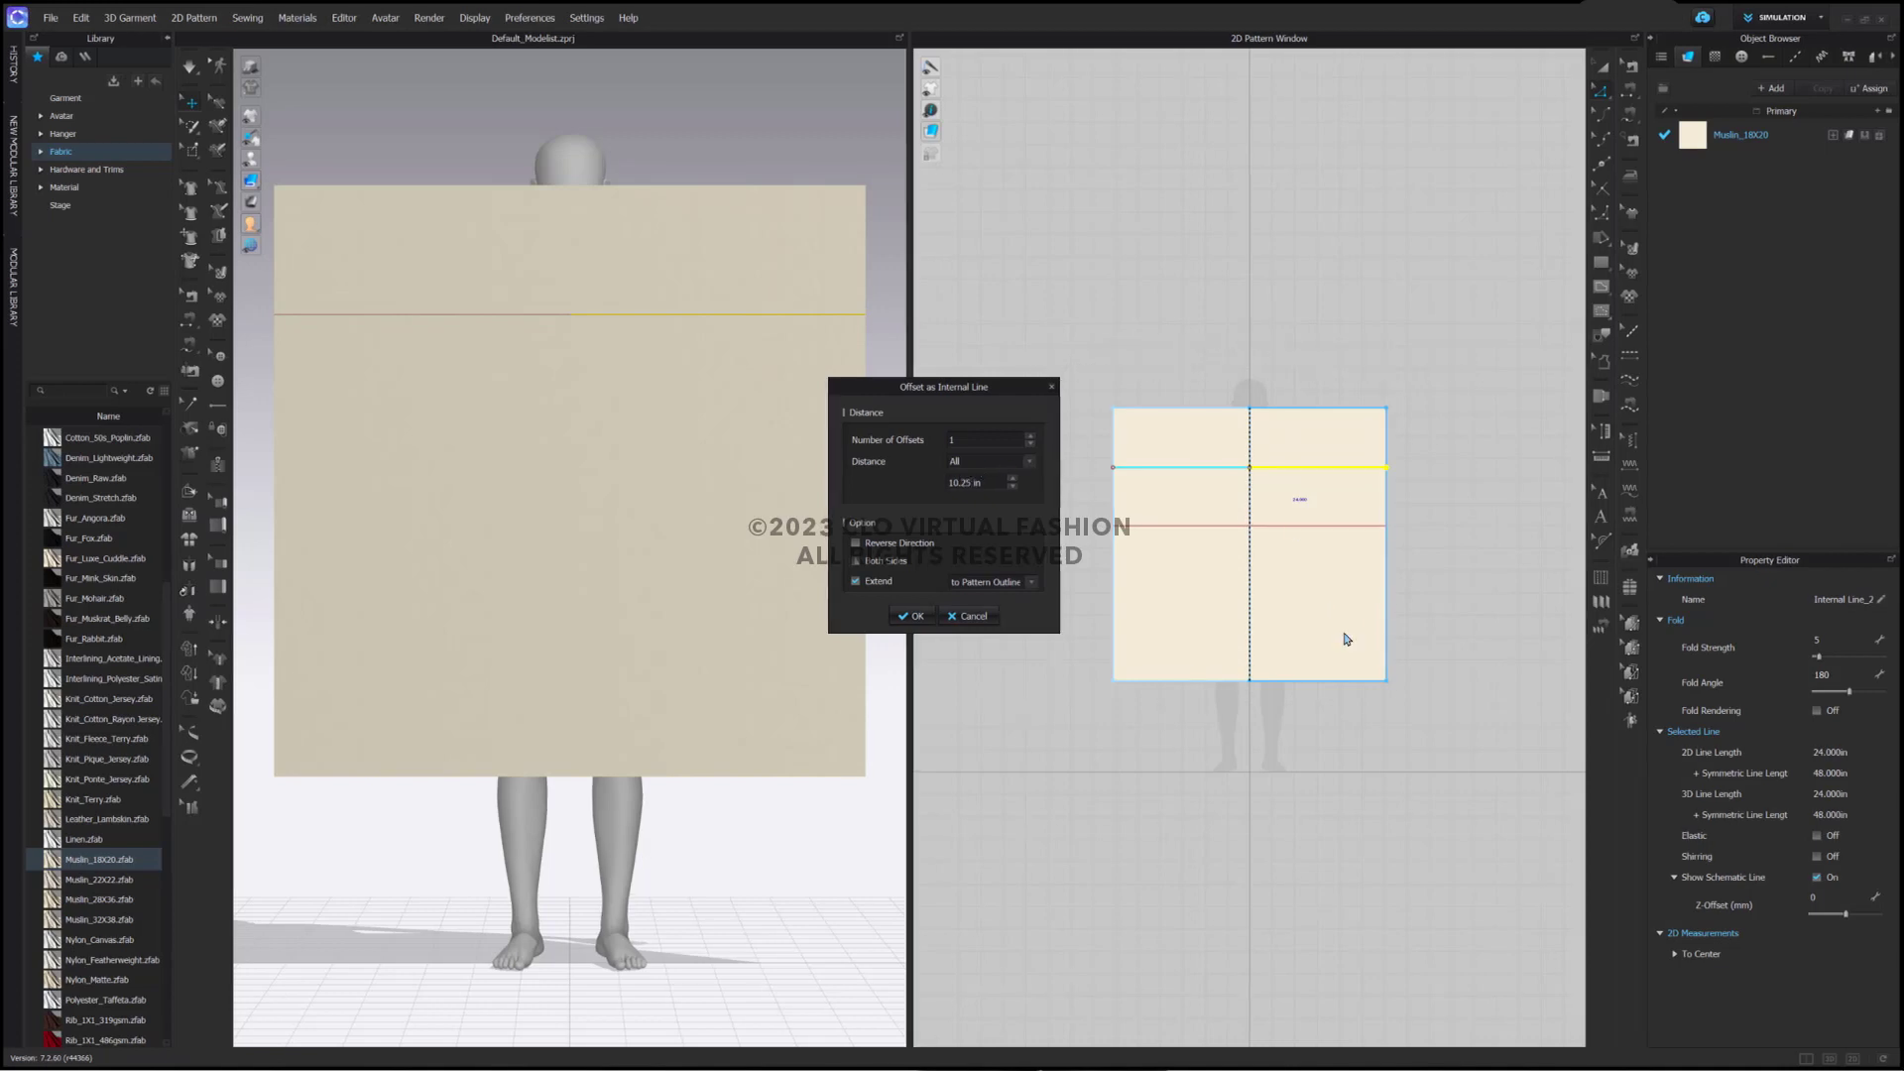
left_click(910, 616)
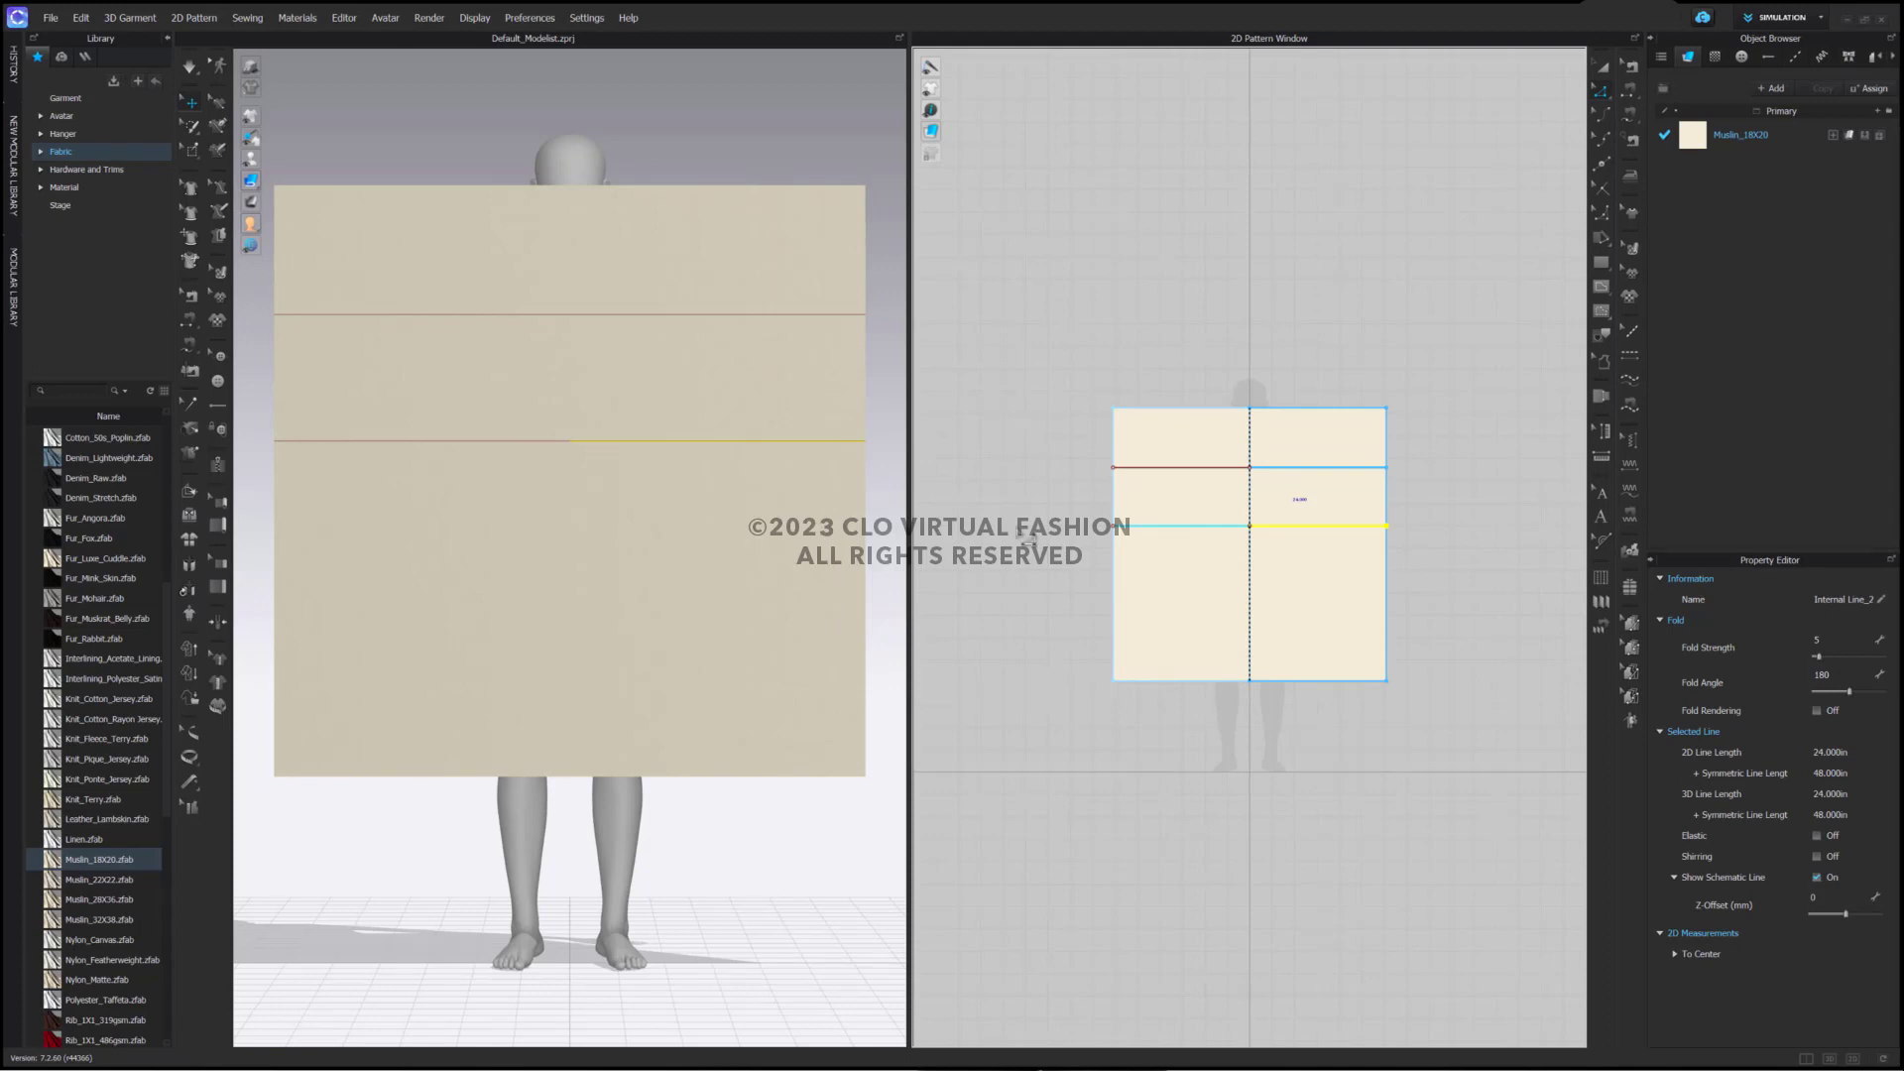
Split the upper internal line with a point 3 in from the centre line
left_click(1604, 167)
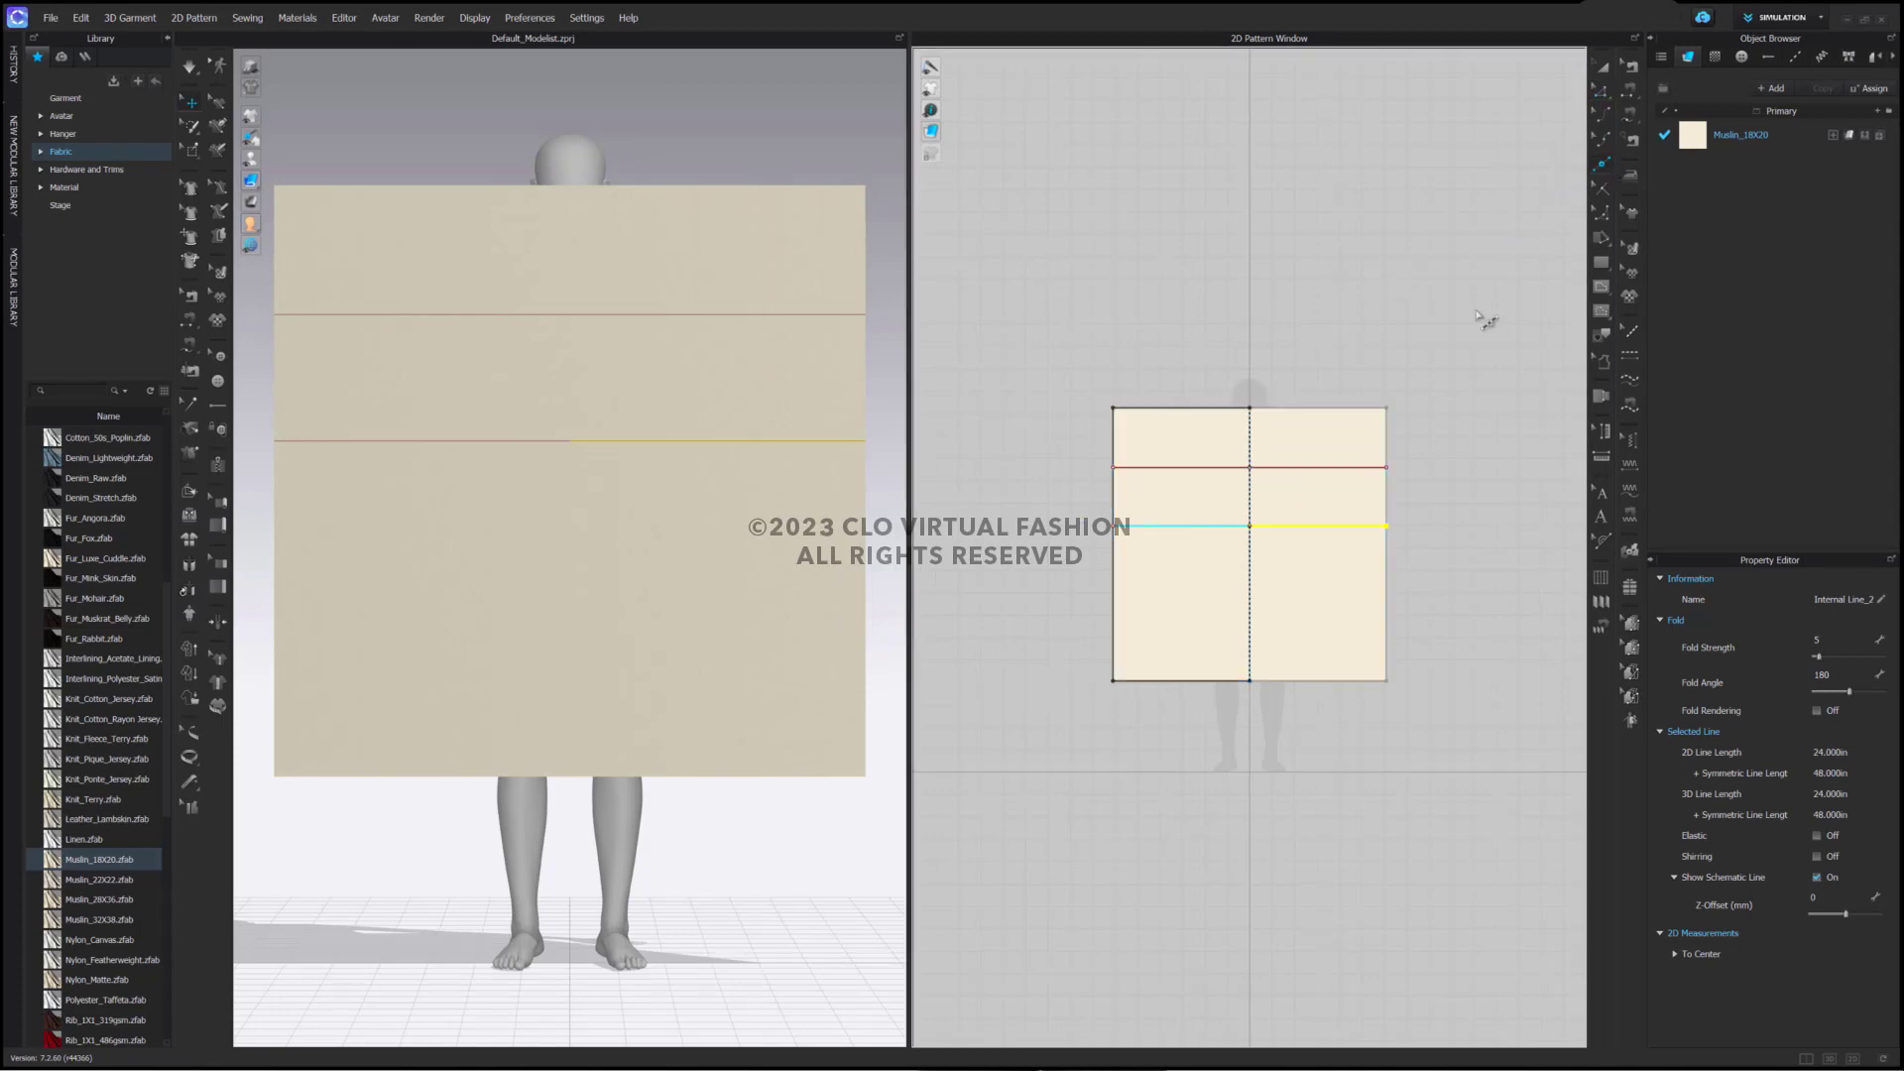
right_click(1283, 470)
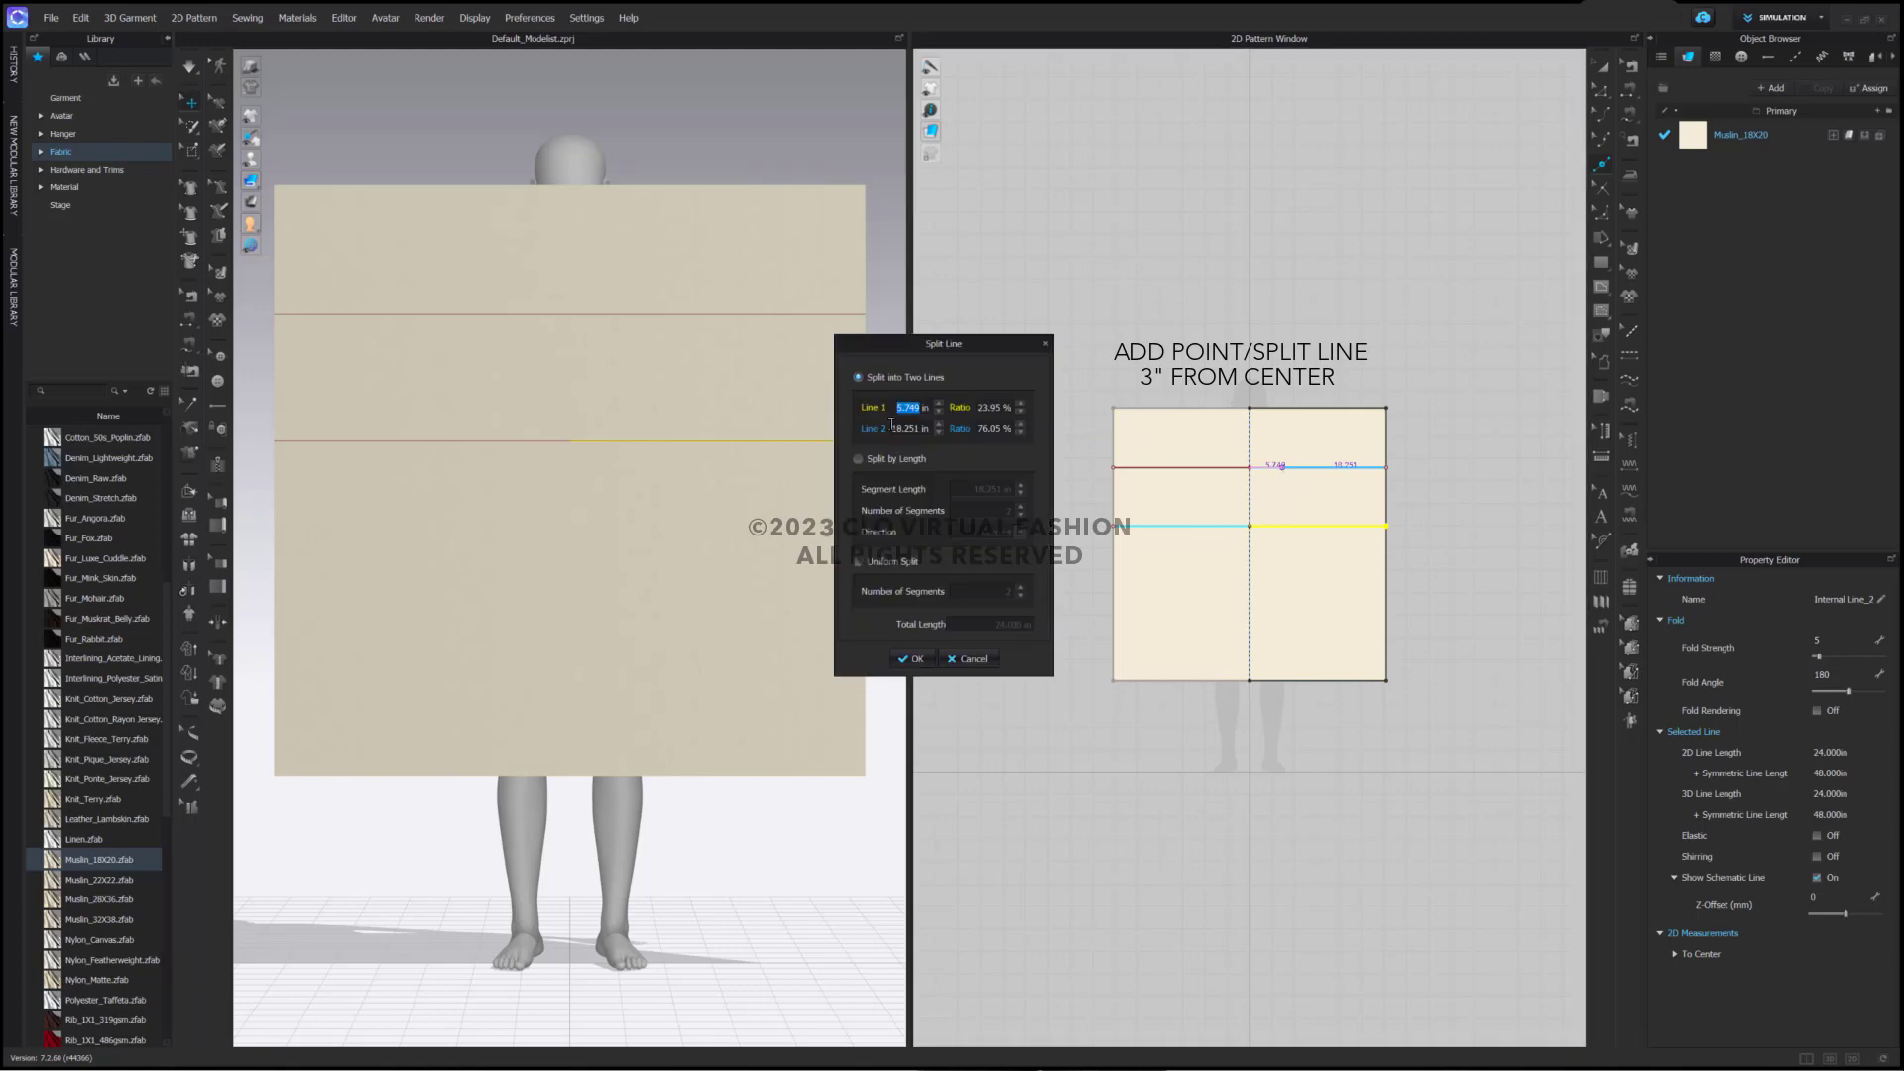
type("3")
left_click(916, 659)
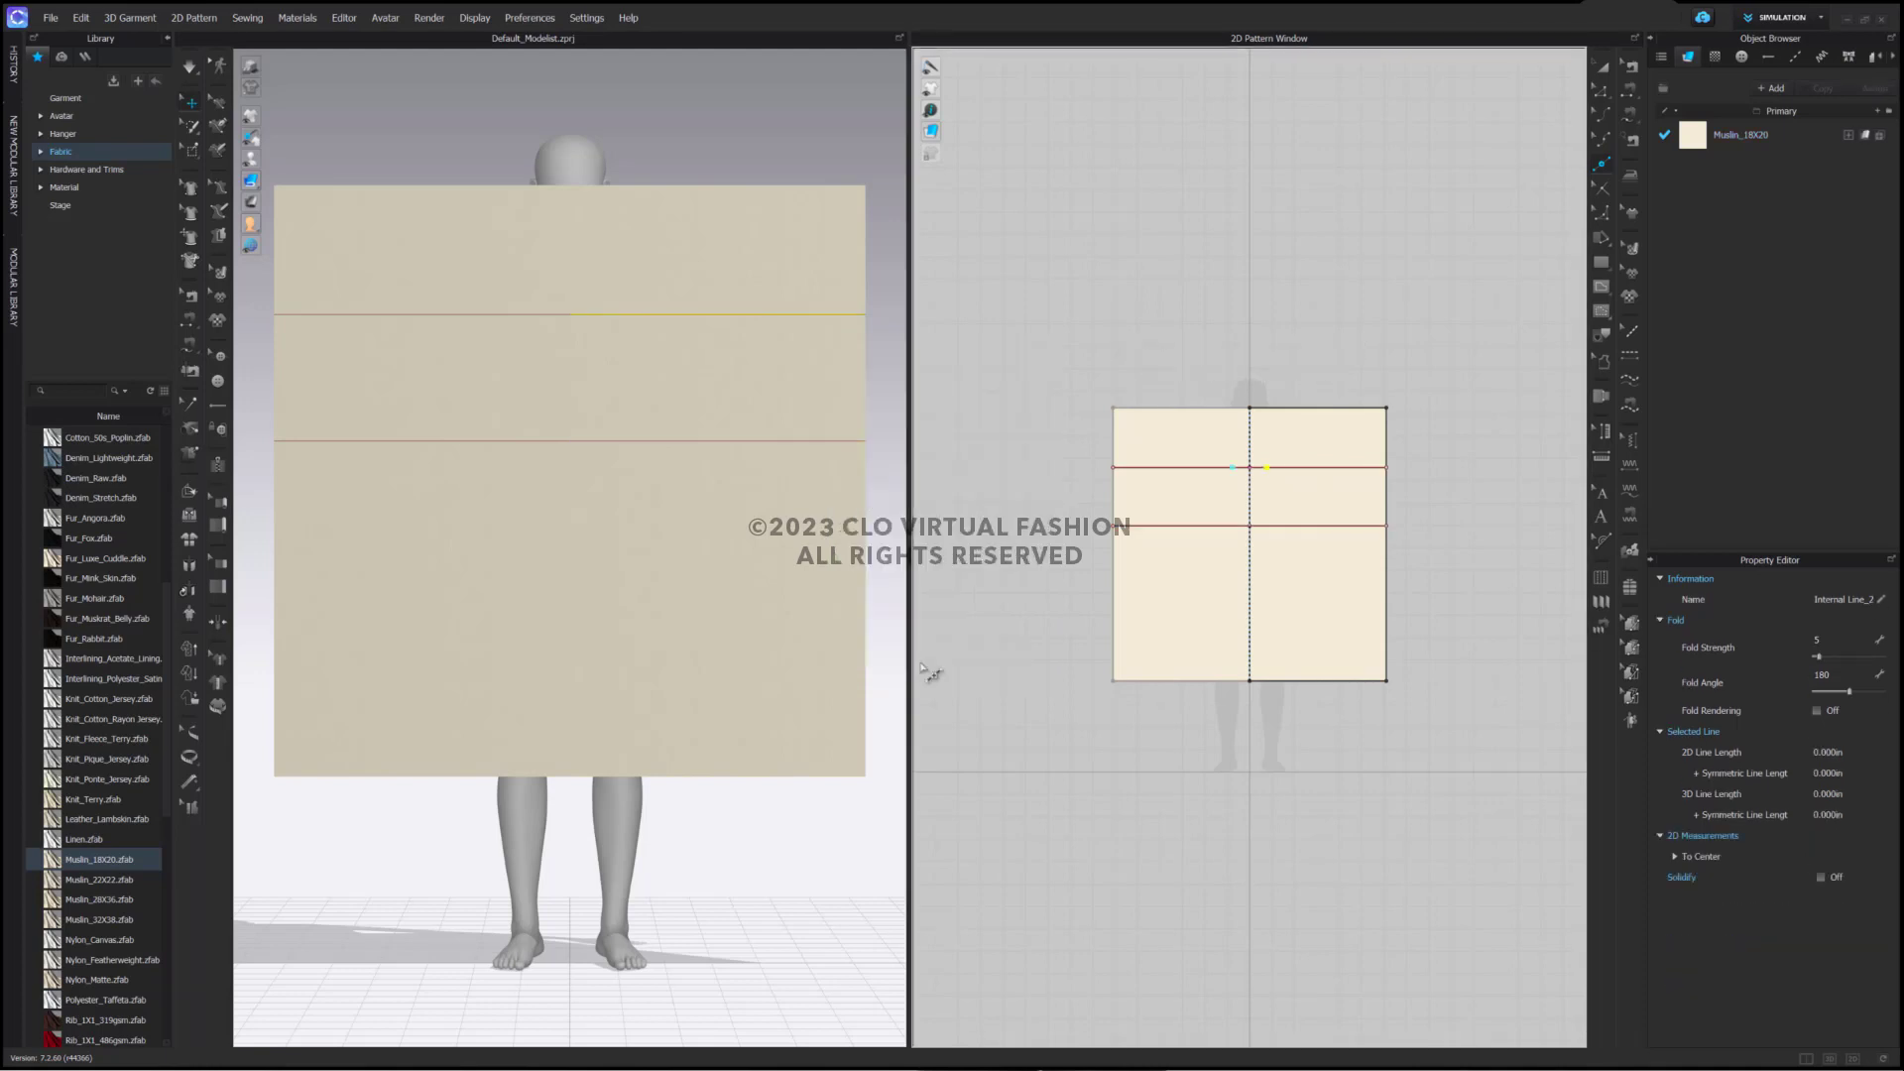
Divide the upper internal line at its new split point and delete the outer segments, keeping the short central line
left_click(1265, 422)
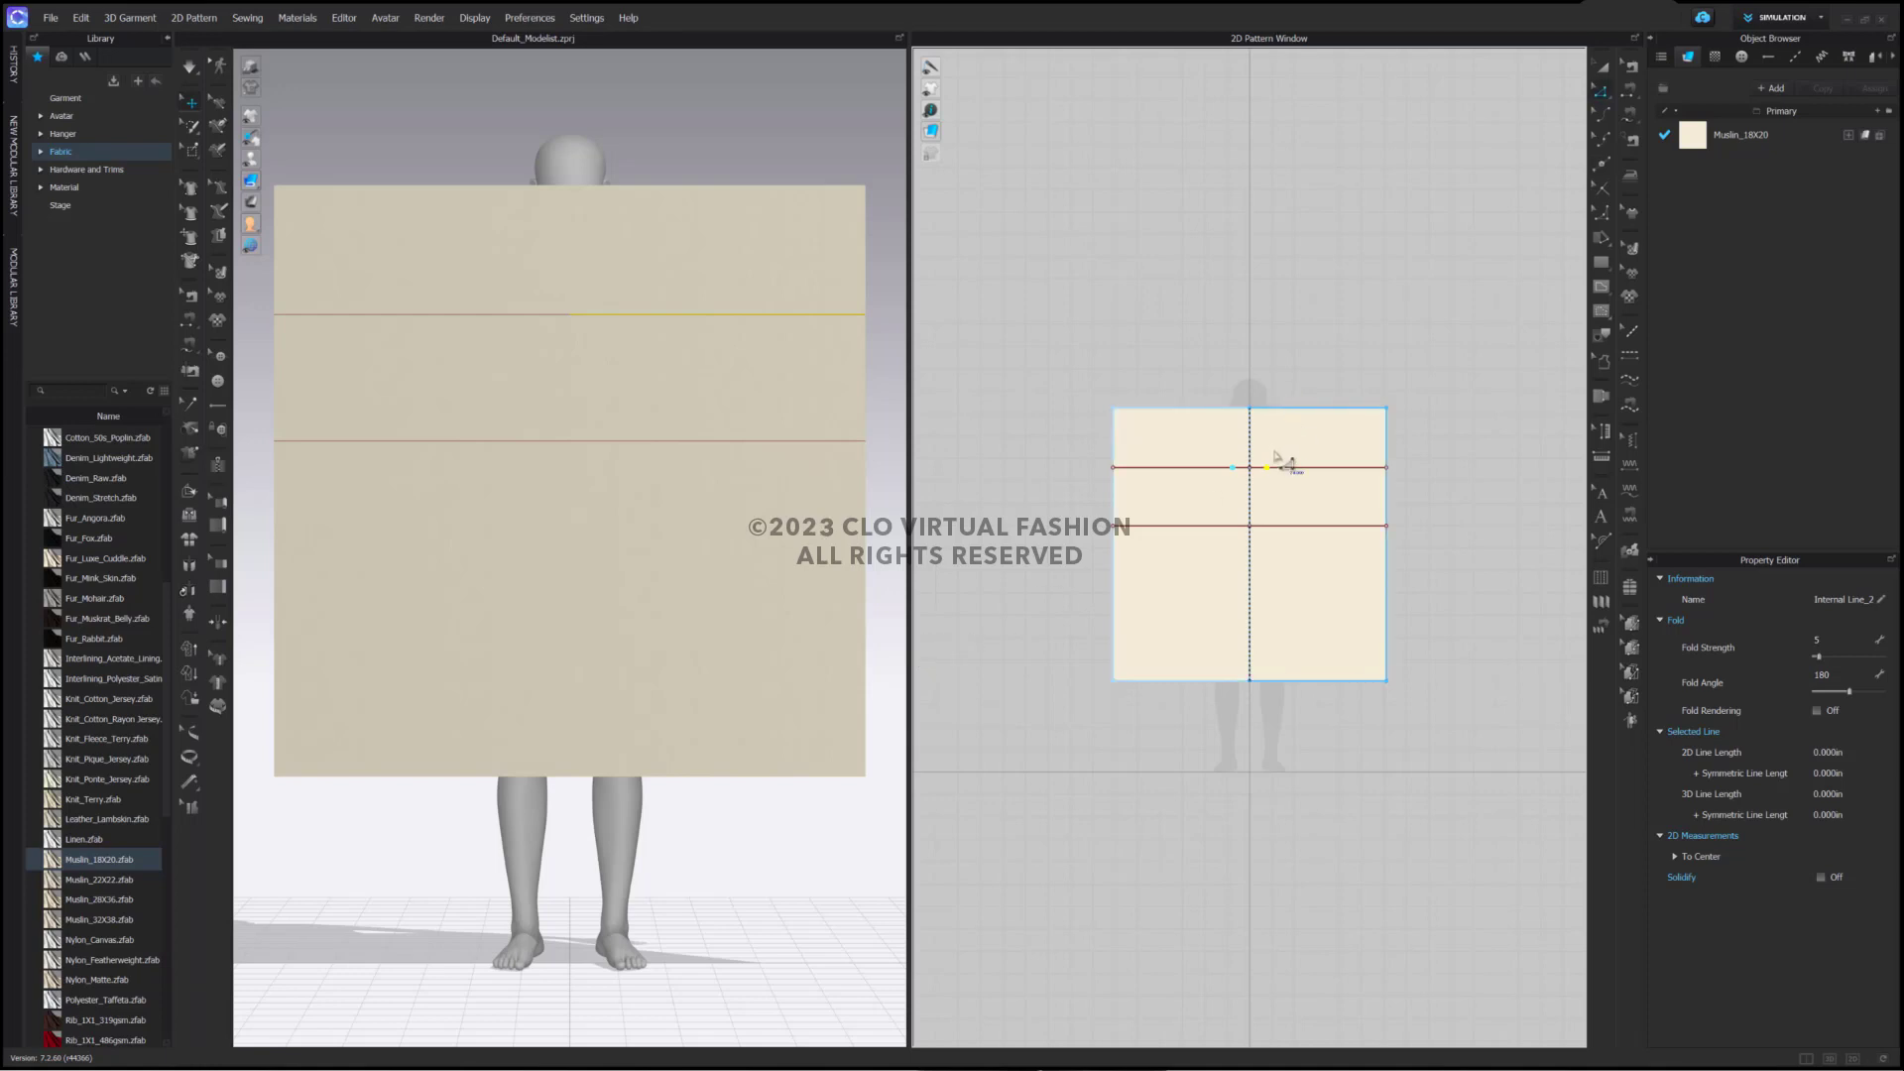
left_click(1600, 89)
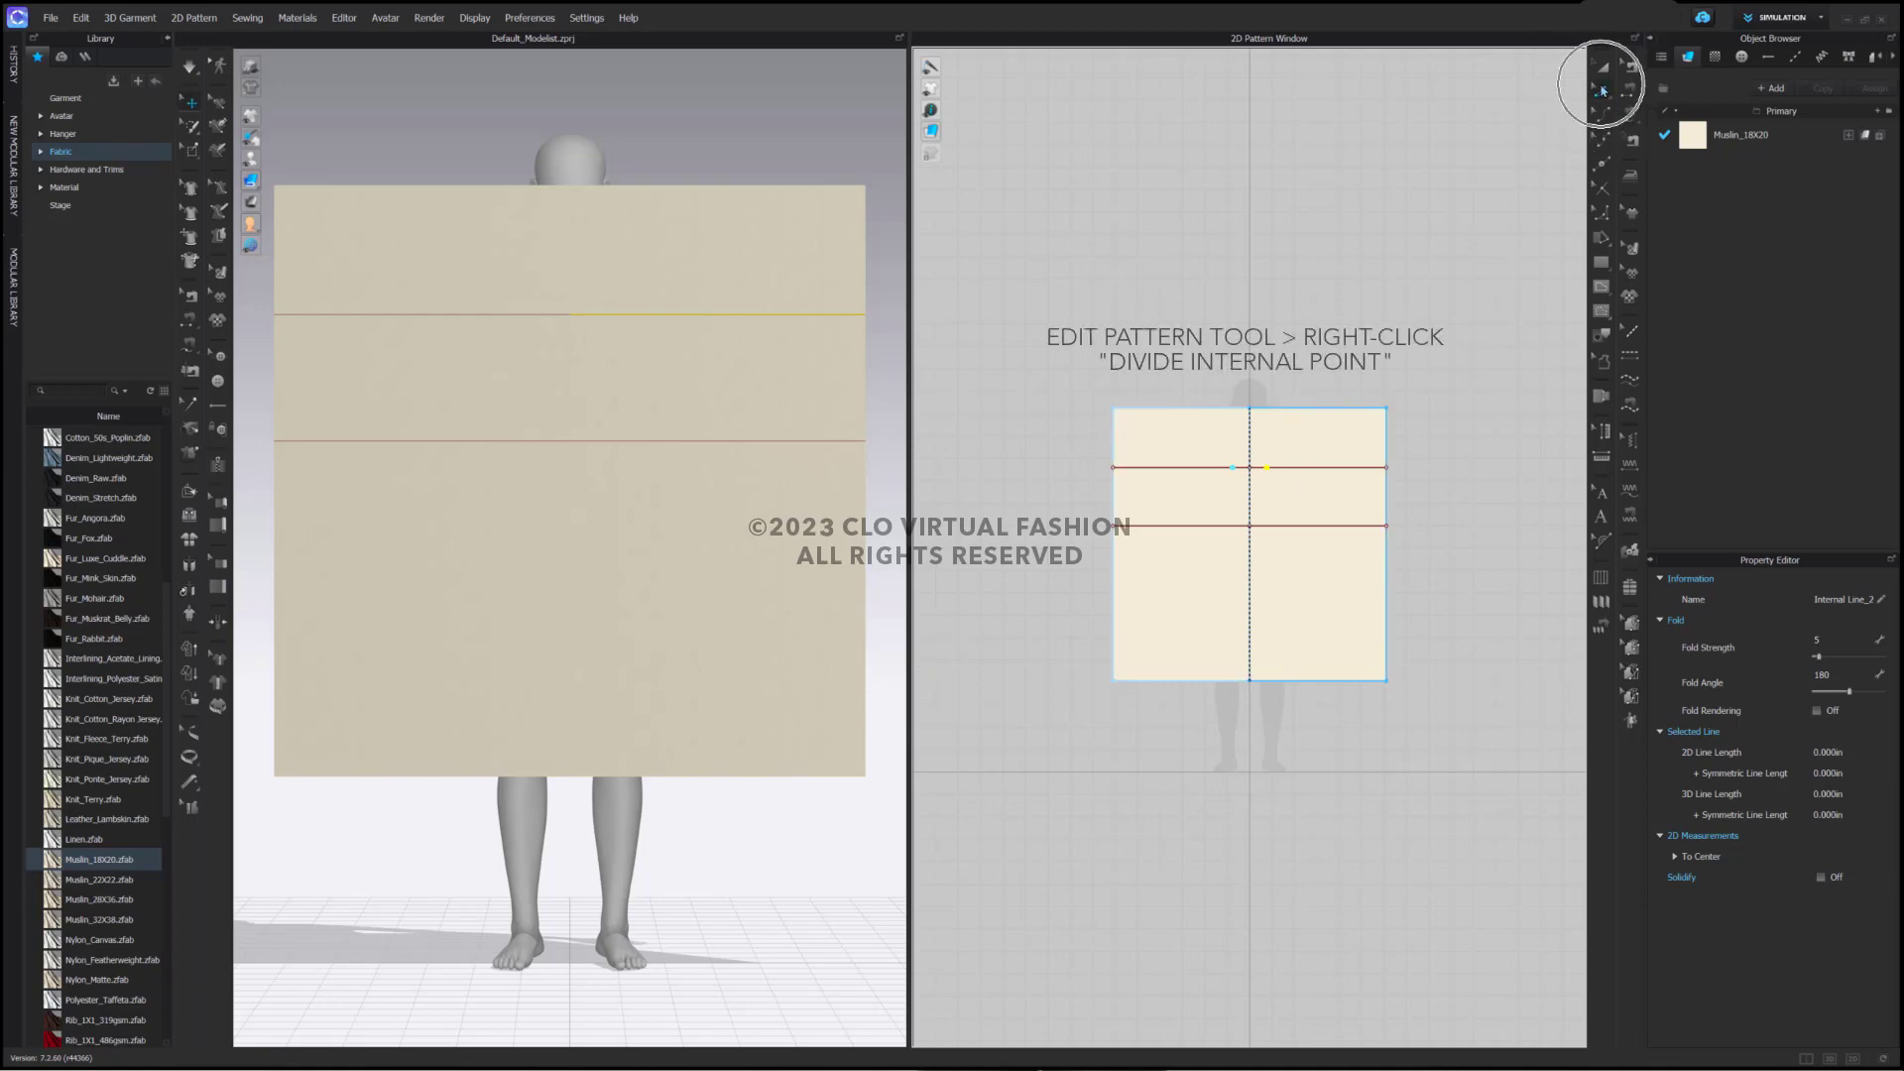
right_click(1269, 469)
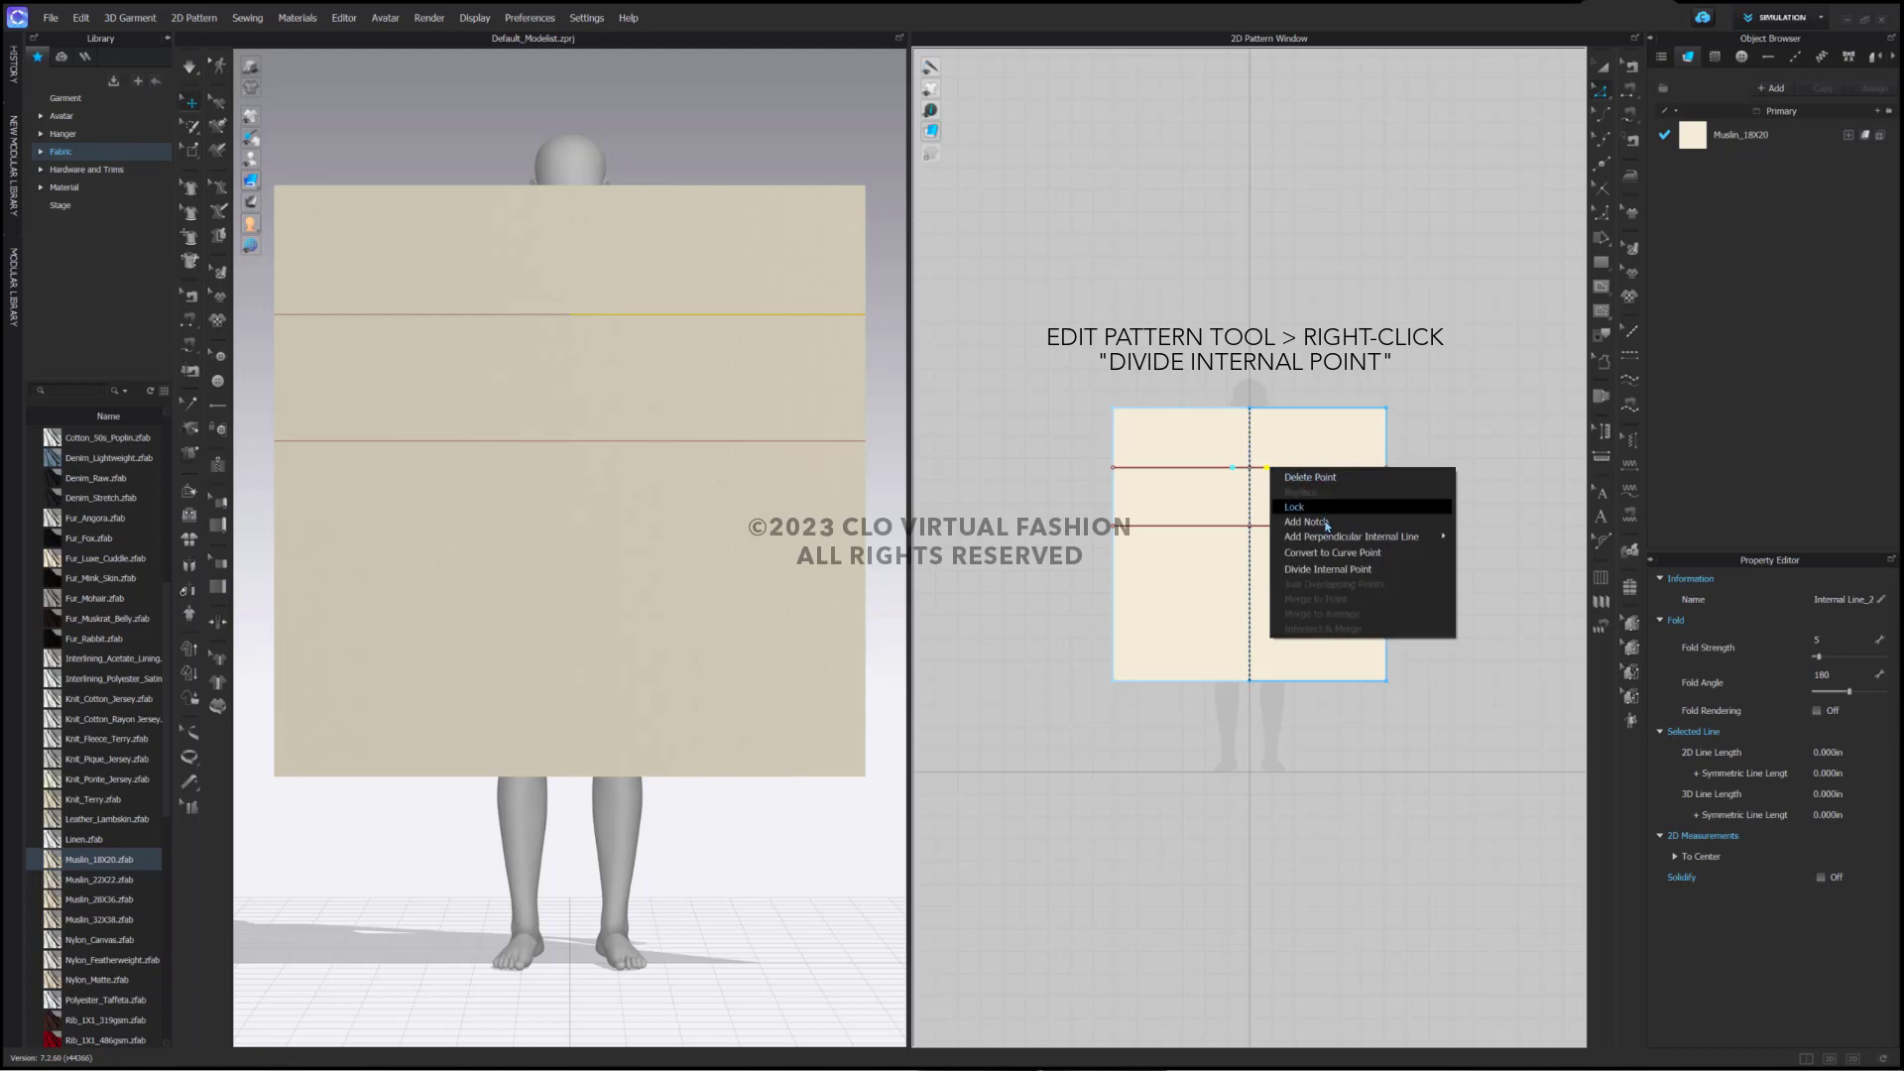
left_click(1330, 569)
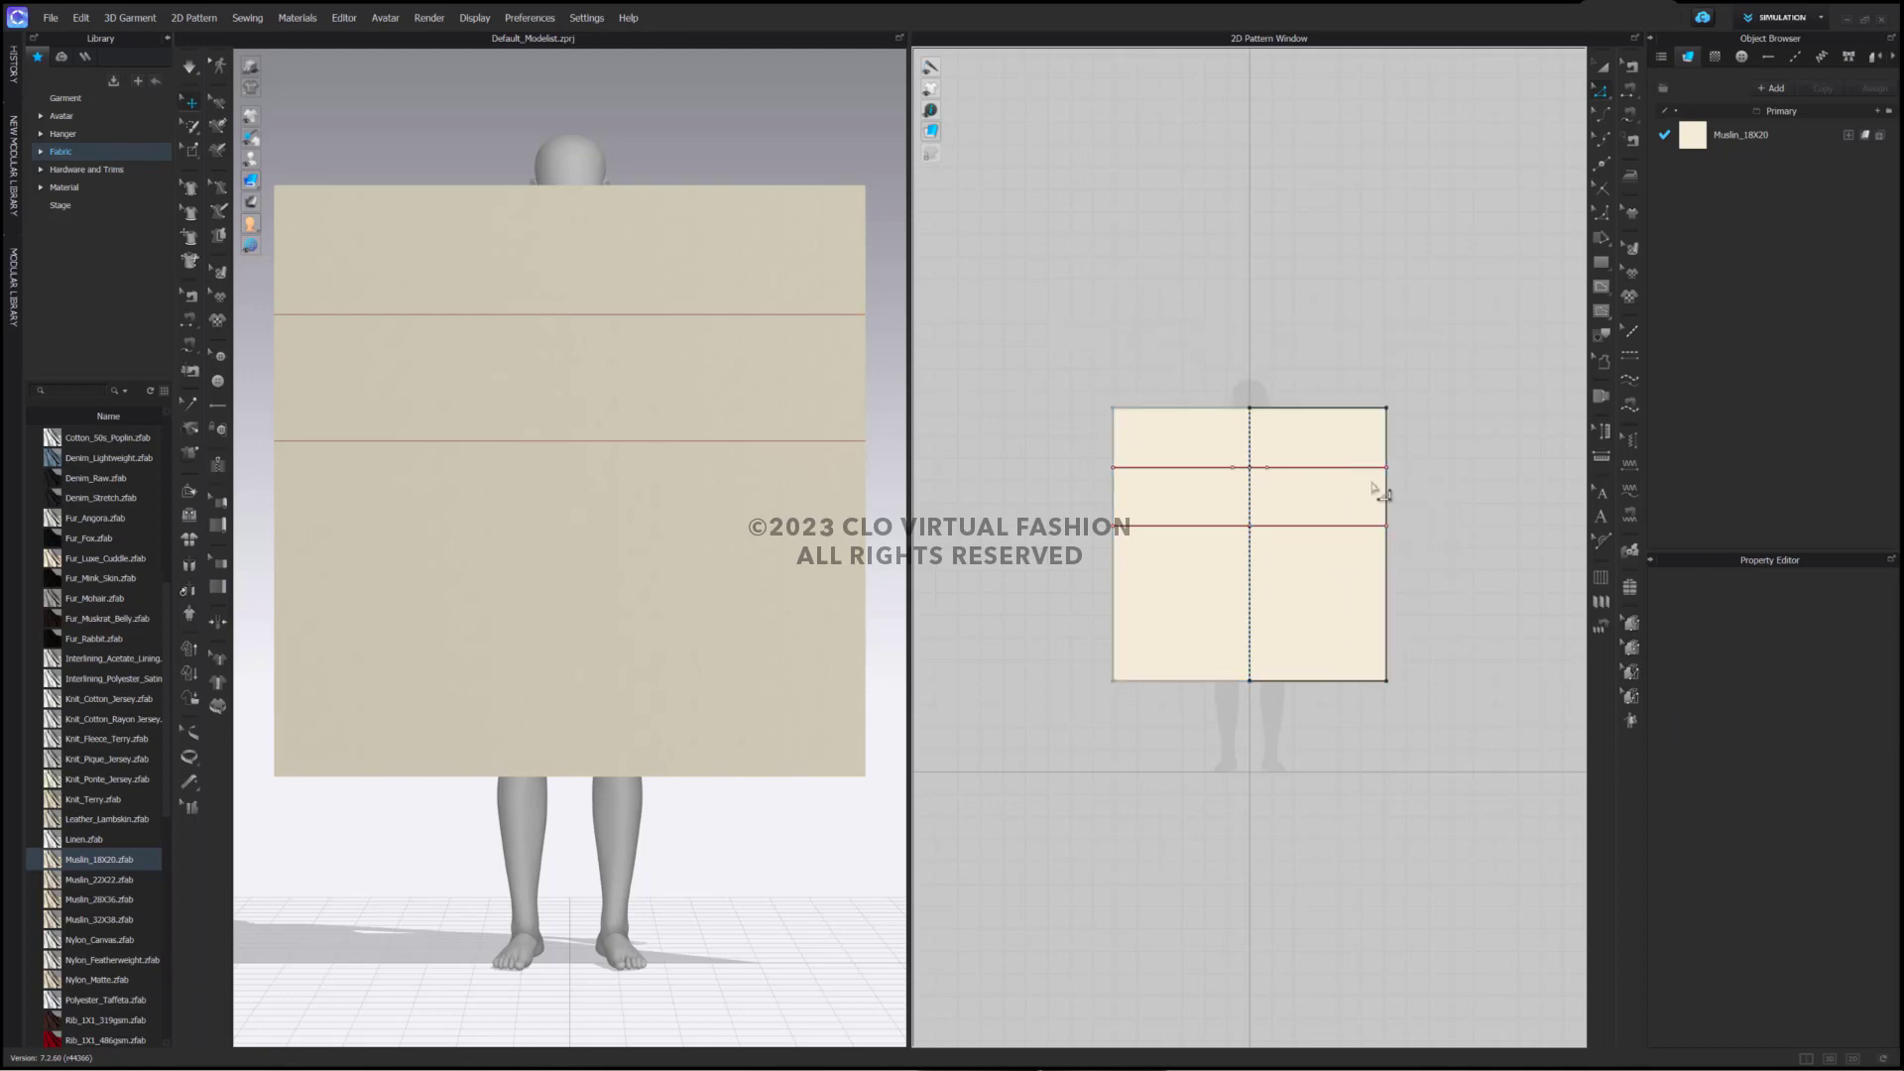
left_click(1369, 468)
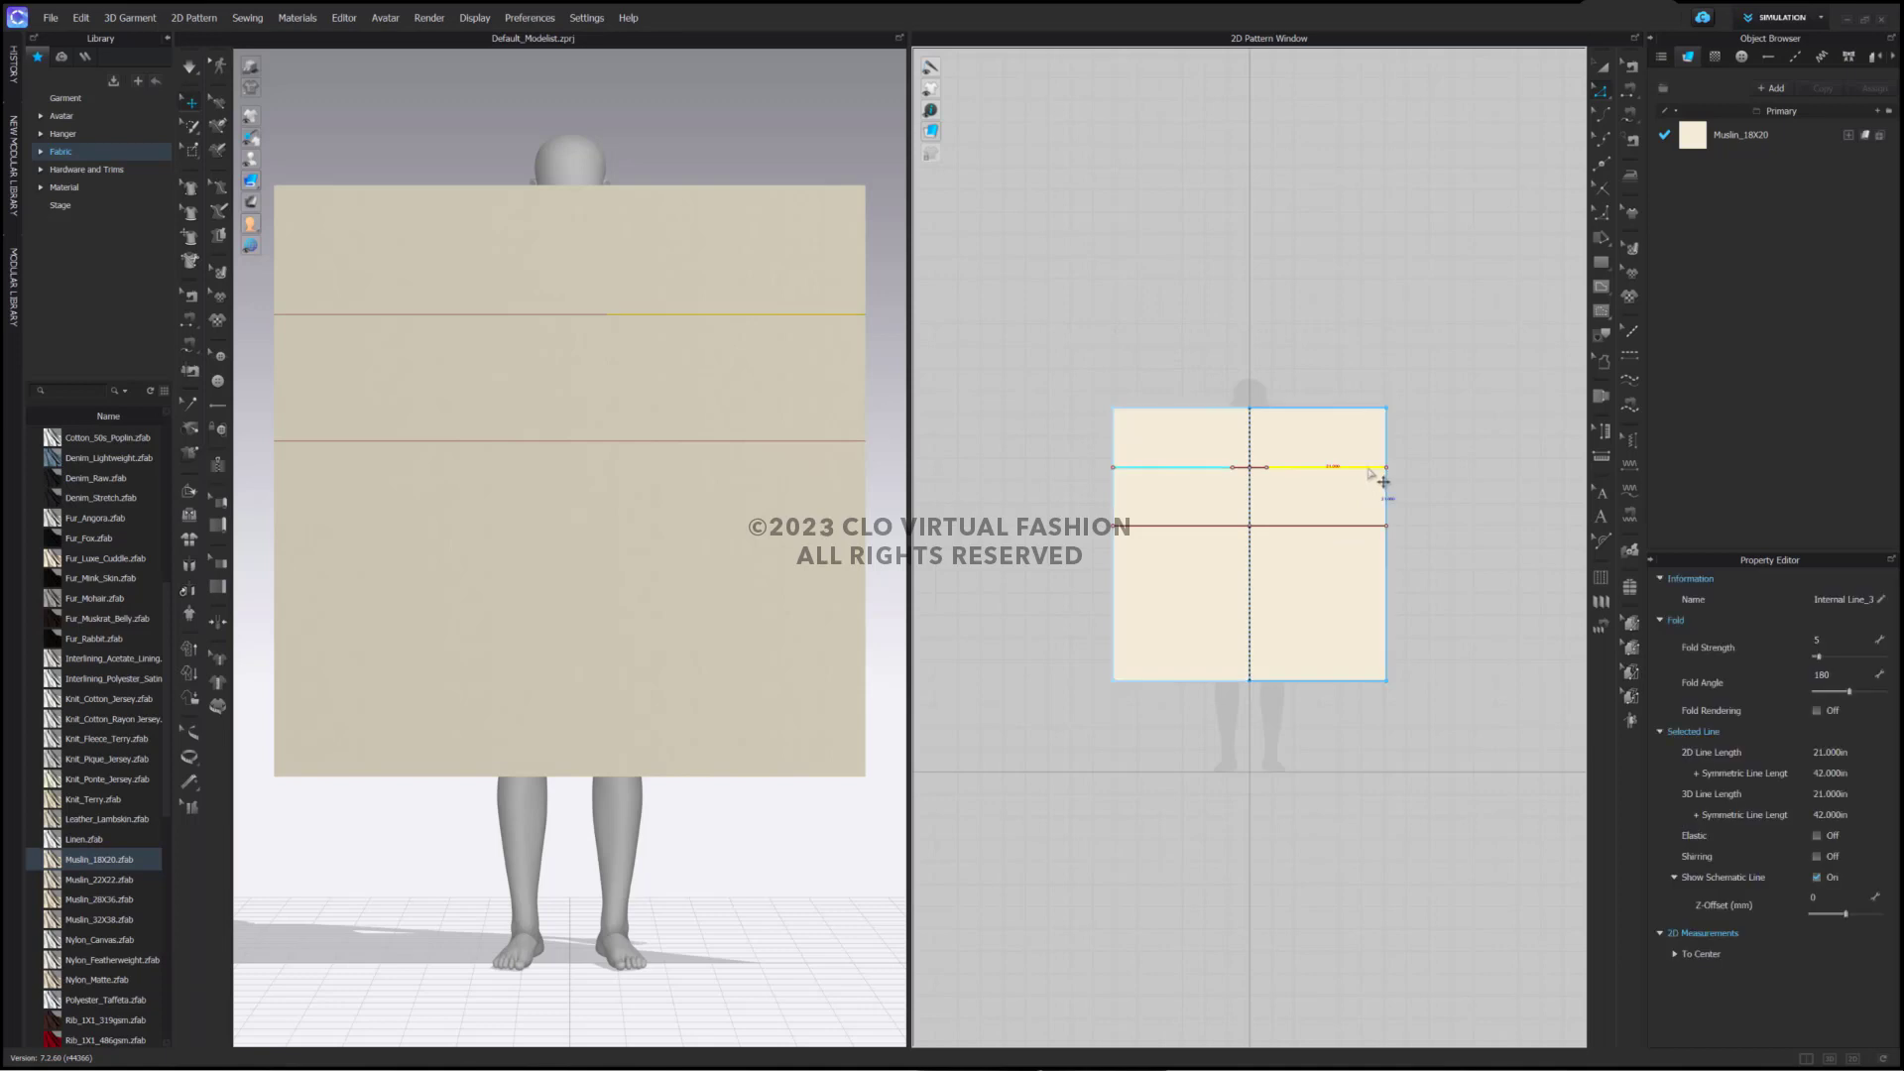
key("Delete")
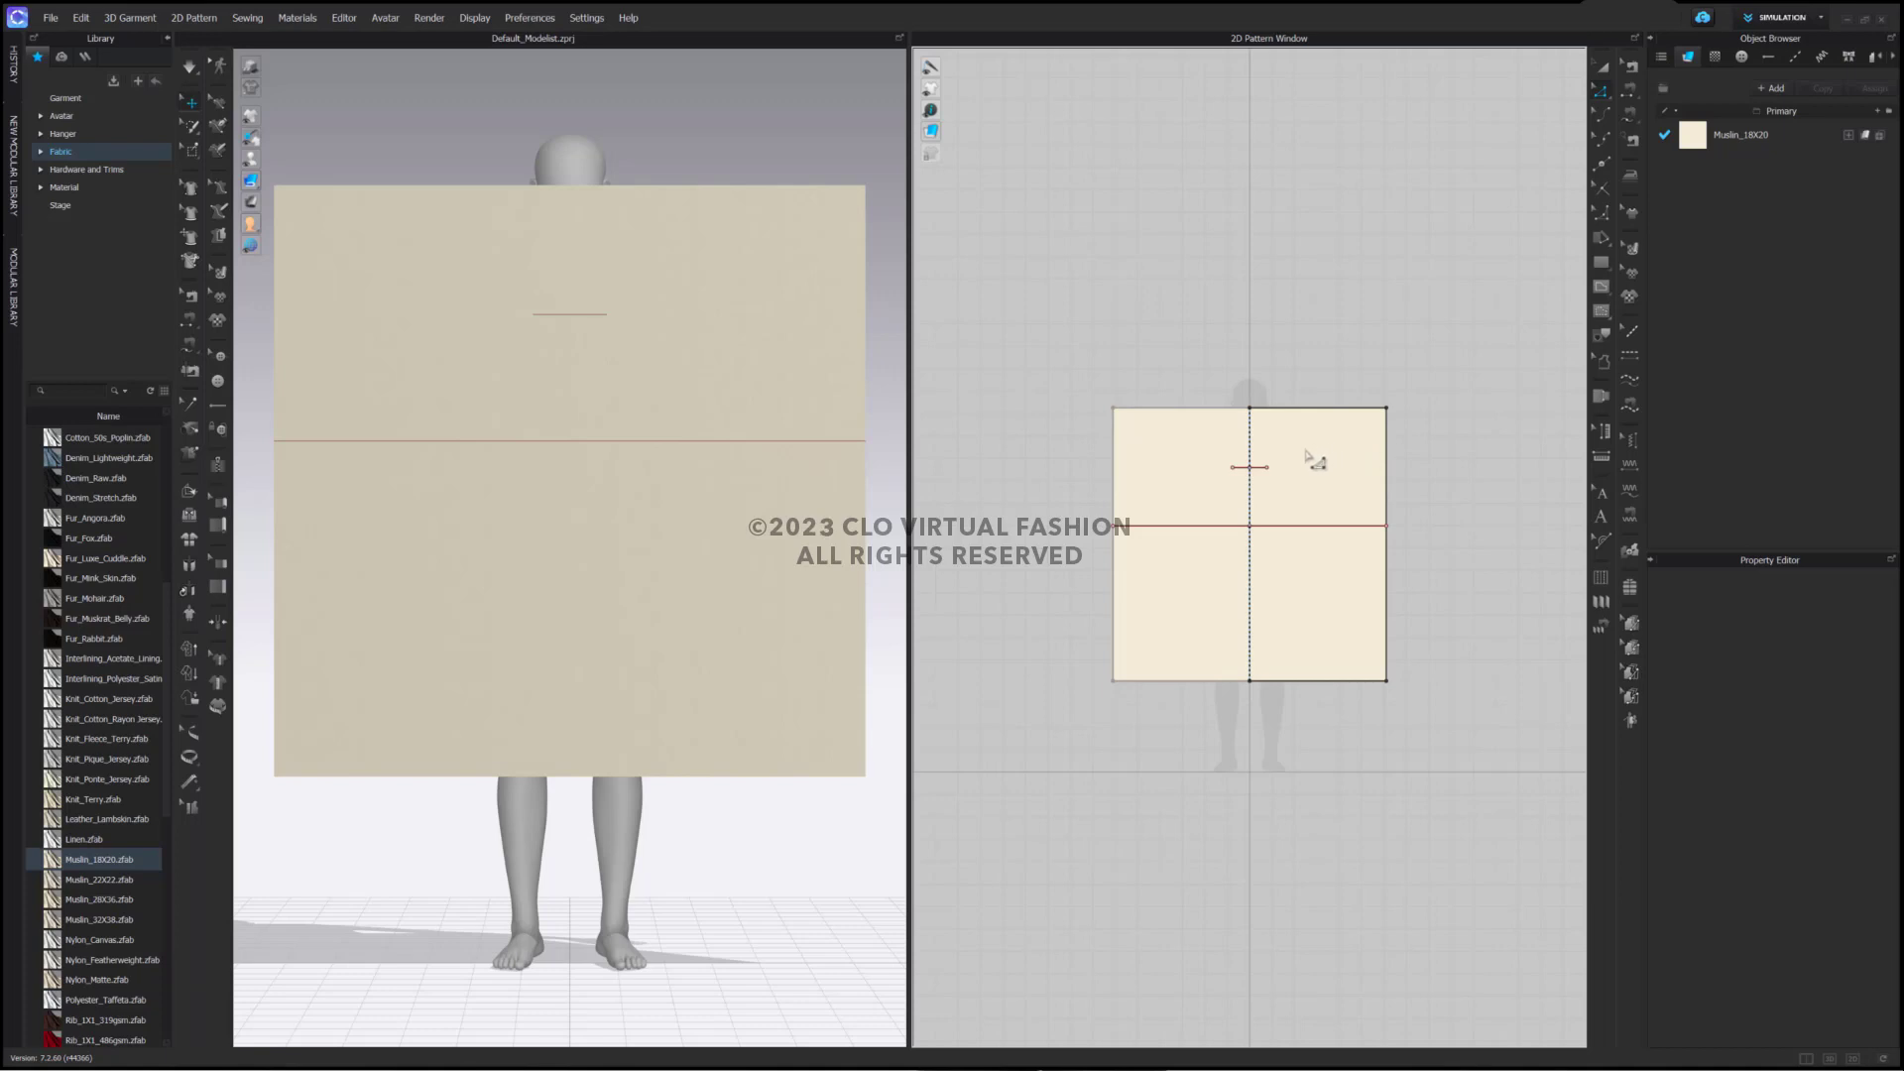
Split the lower internal line with a point 12.5 in from the pattern's side edge
left_click(1604, 165)
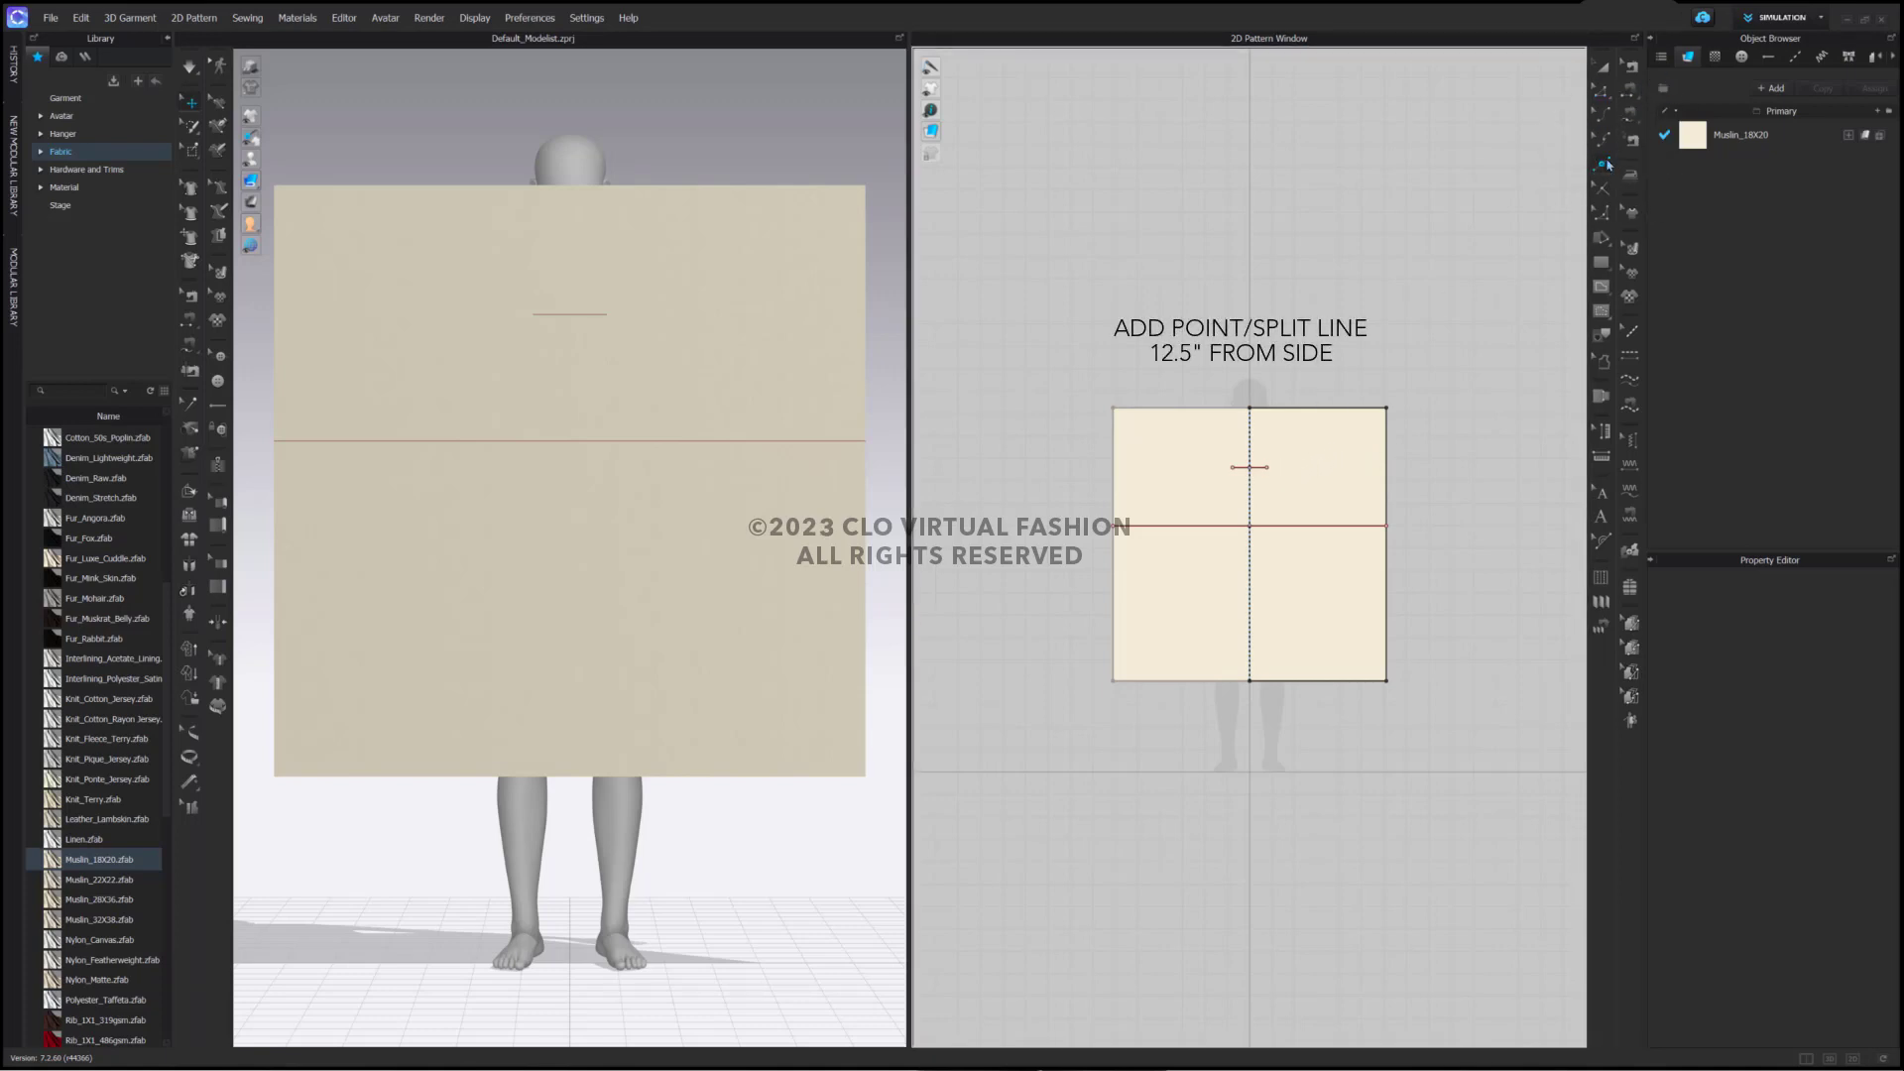
right_click(1305, 528)
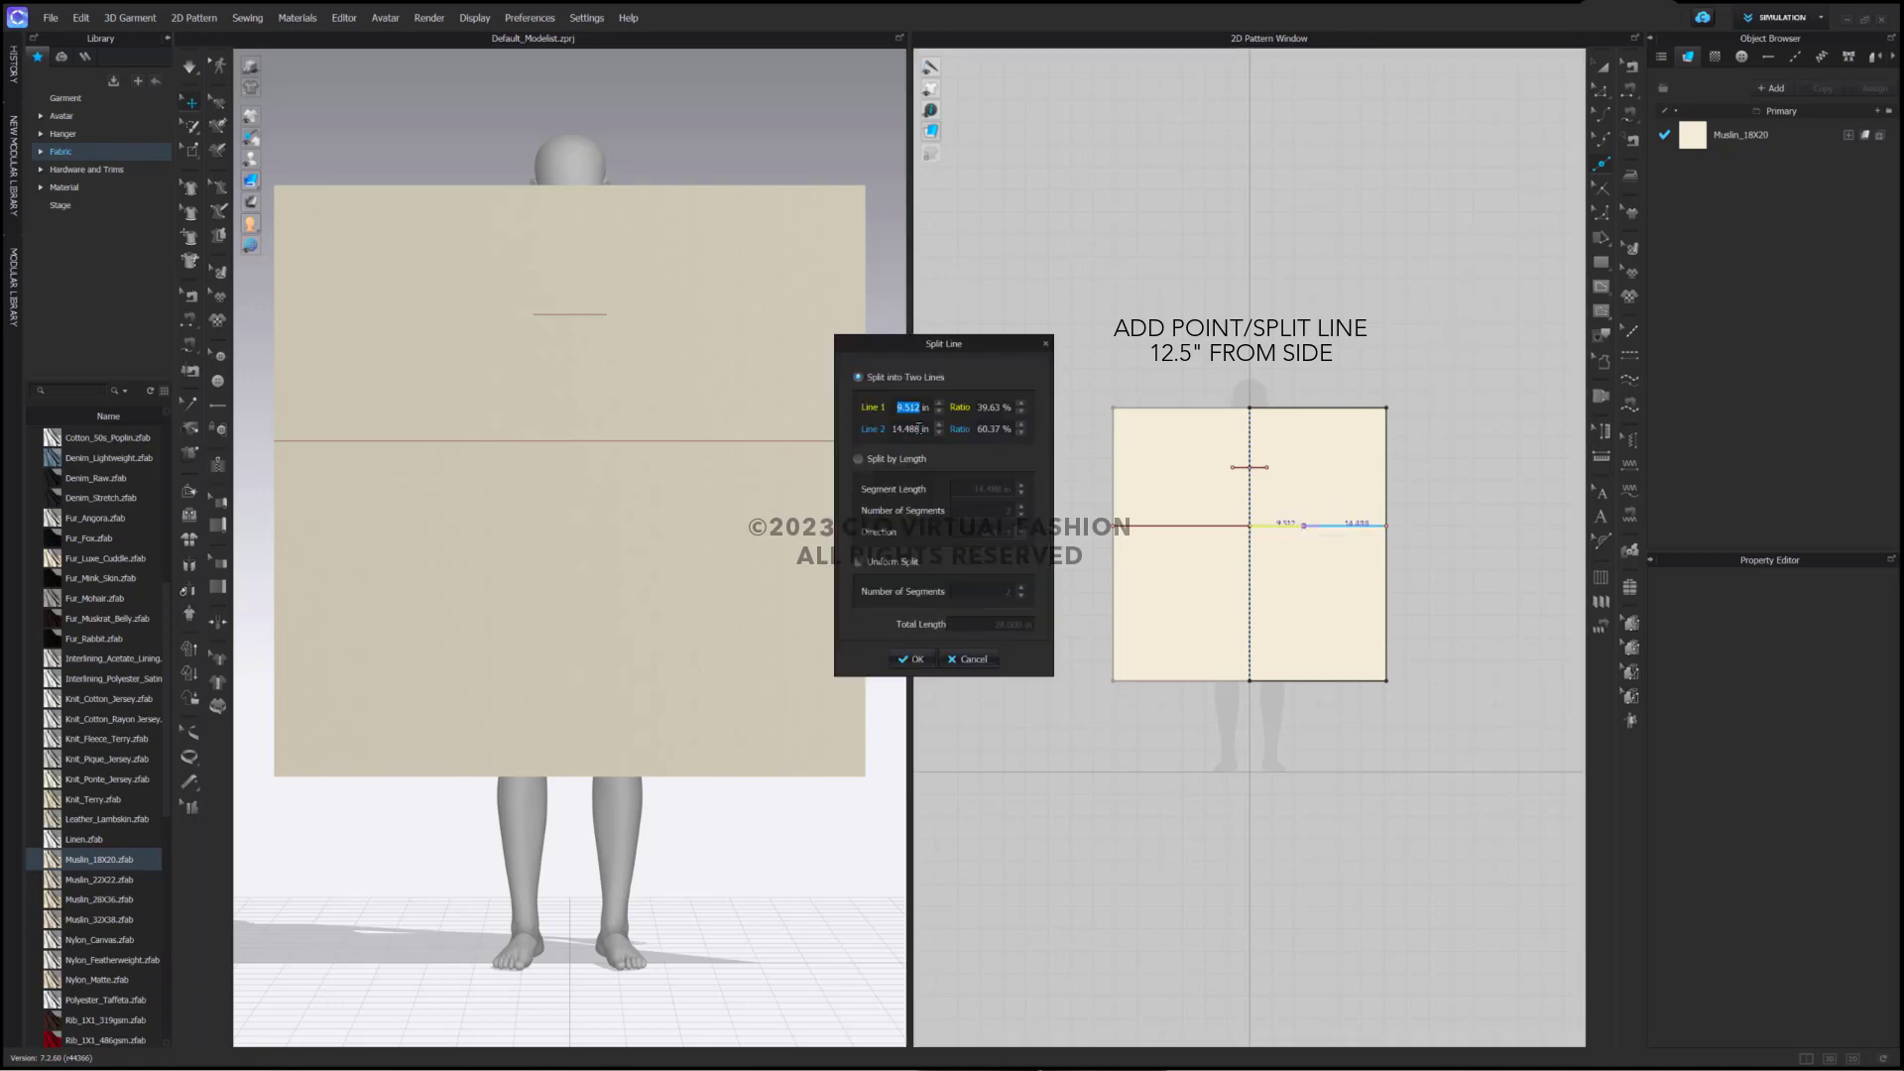
double_click(903, 429)
type("12")
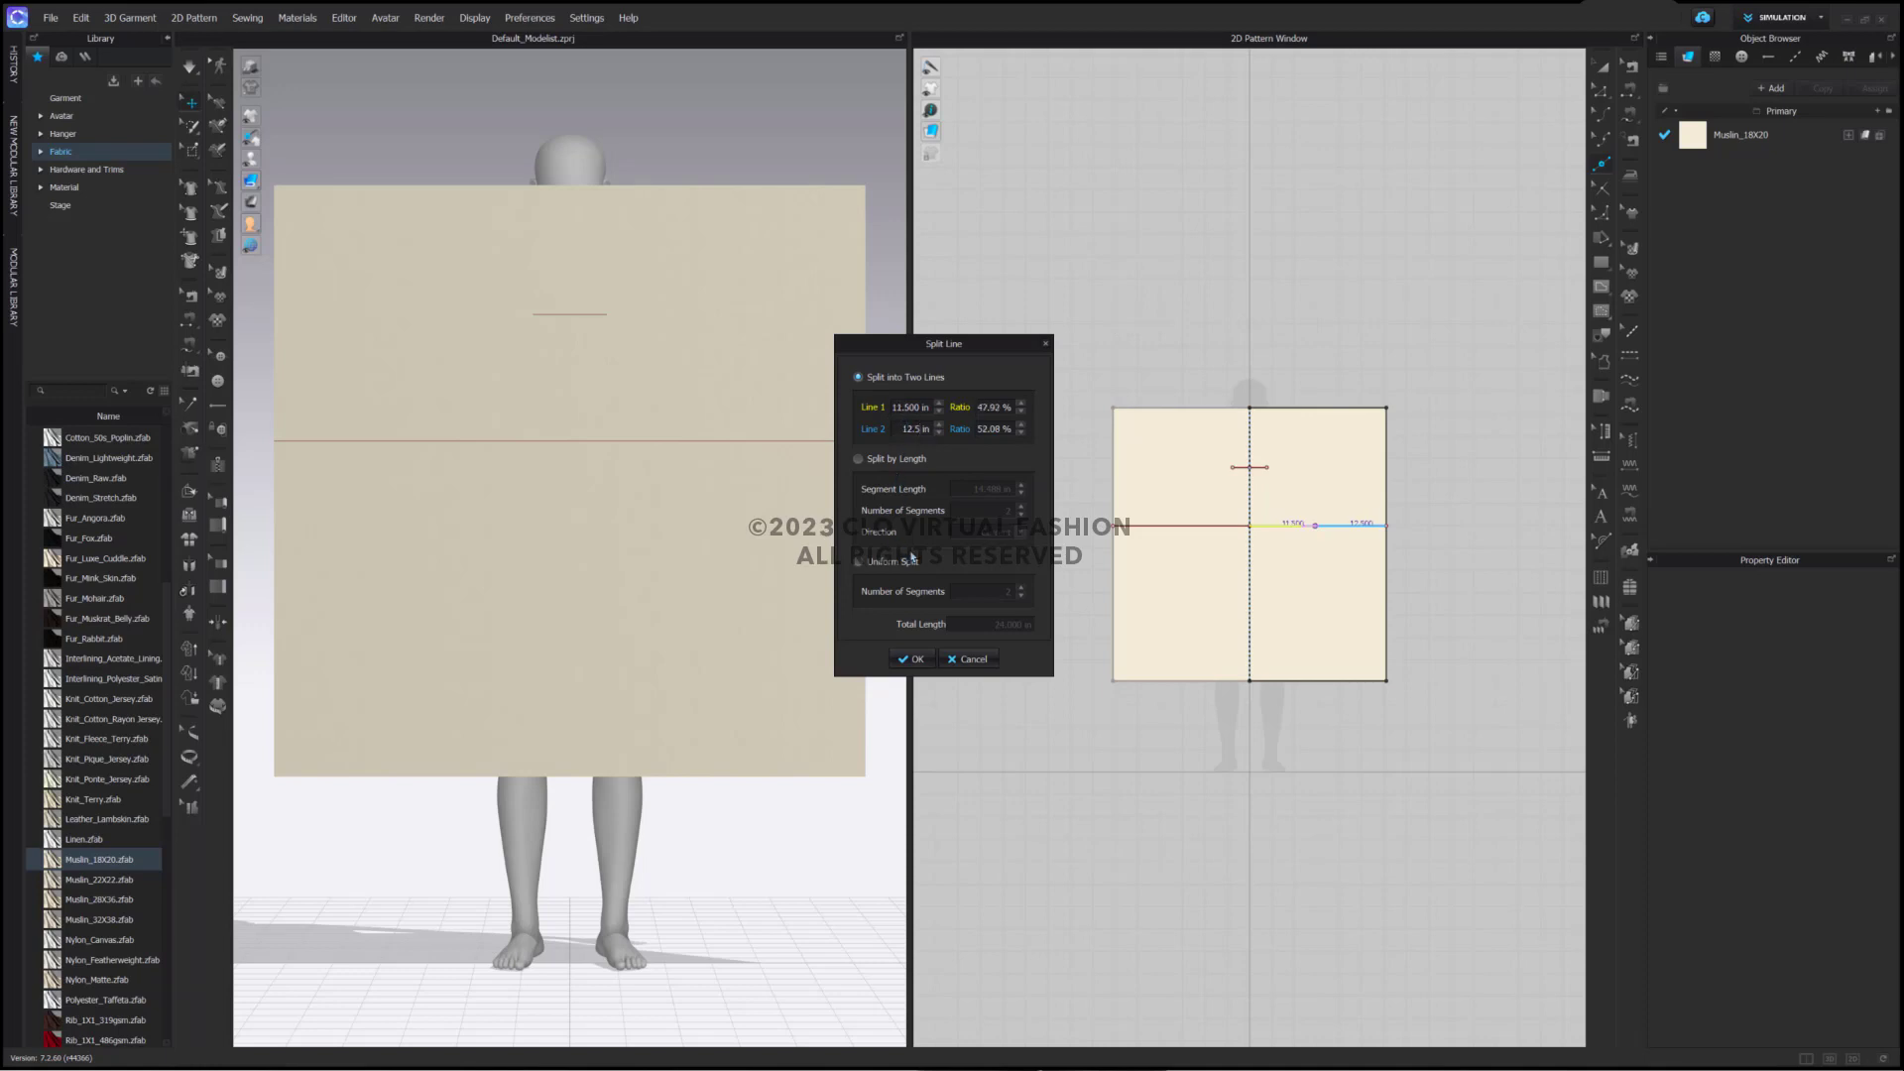
left_click(912, 658)
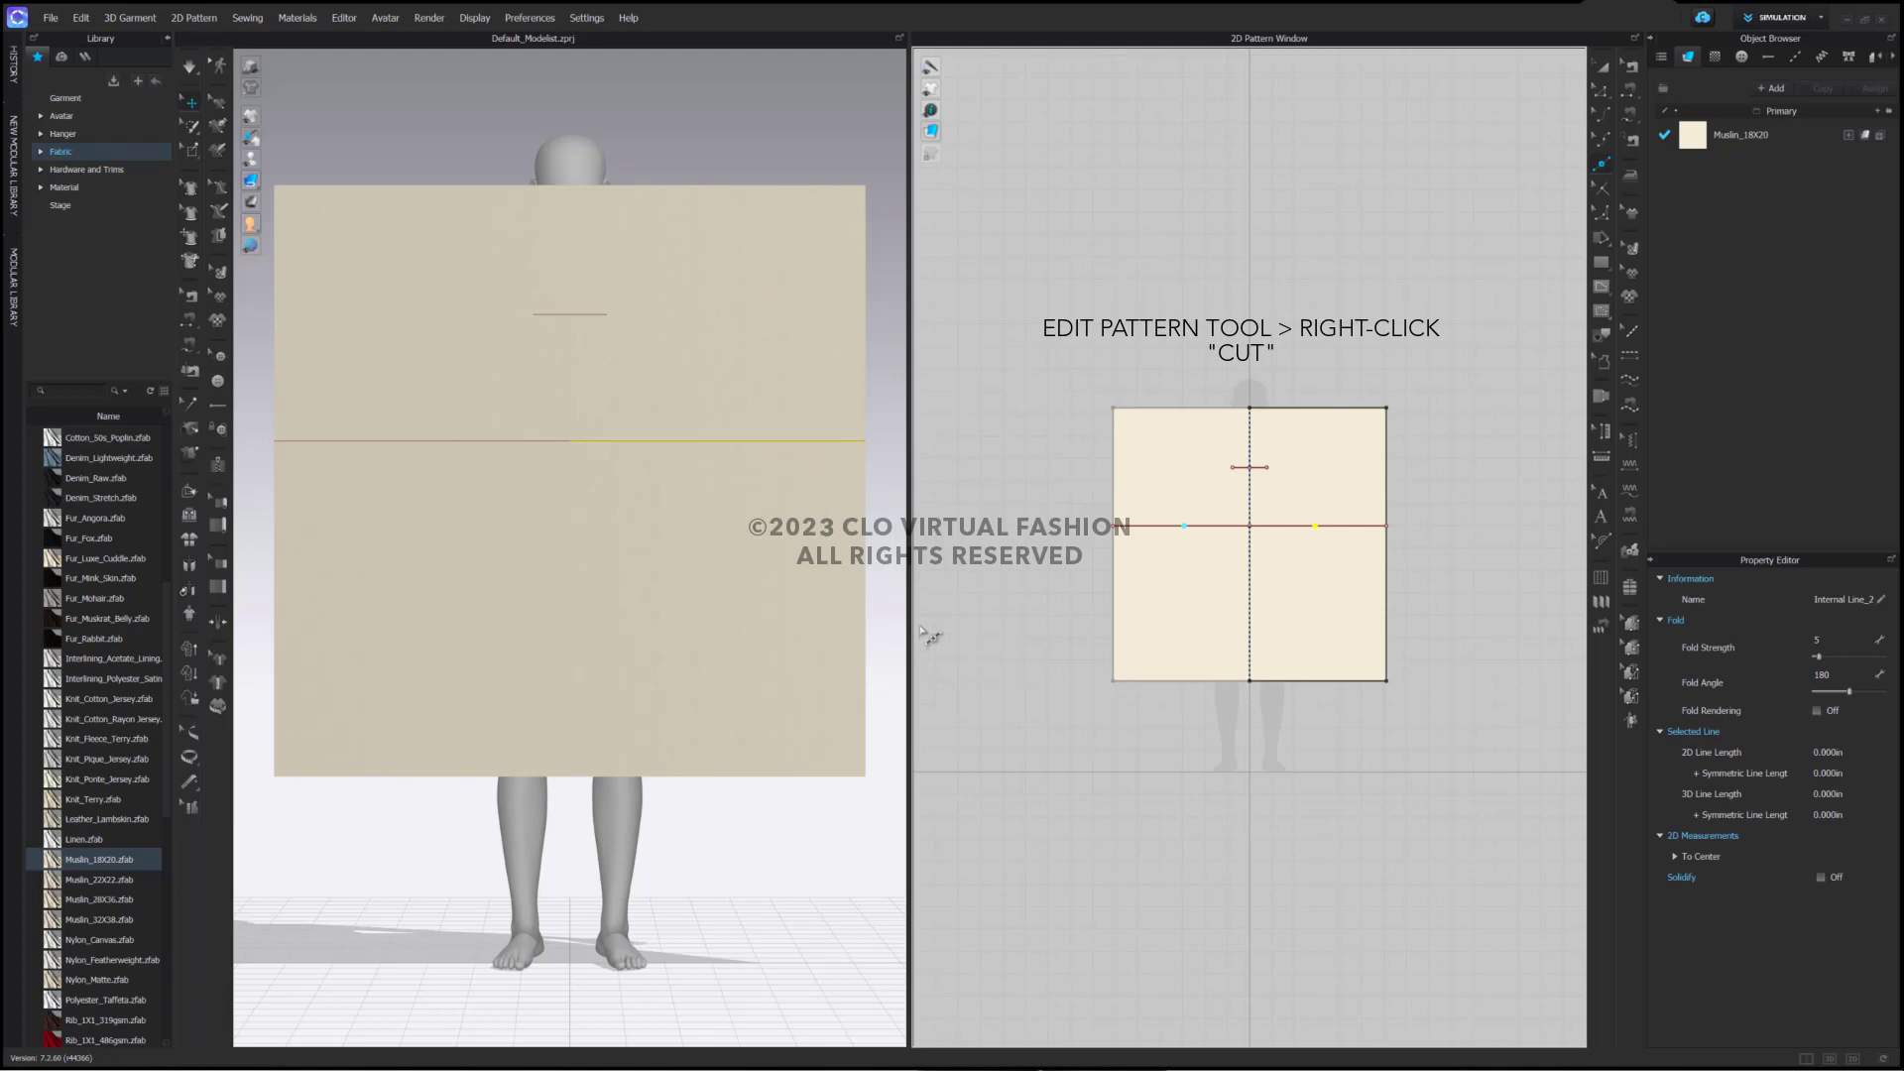
Cut the pattern along the lower internal line's outer segment, from the side edge to the split point
left_click(1359, 526)
right_click(1368, 526)
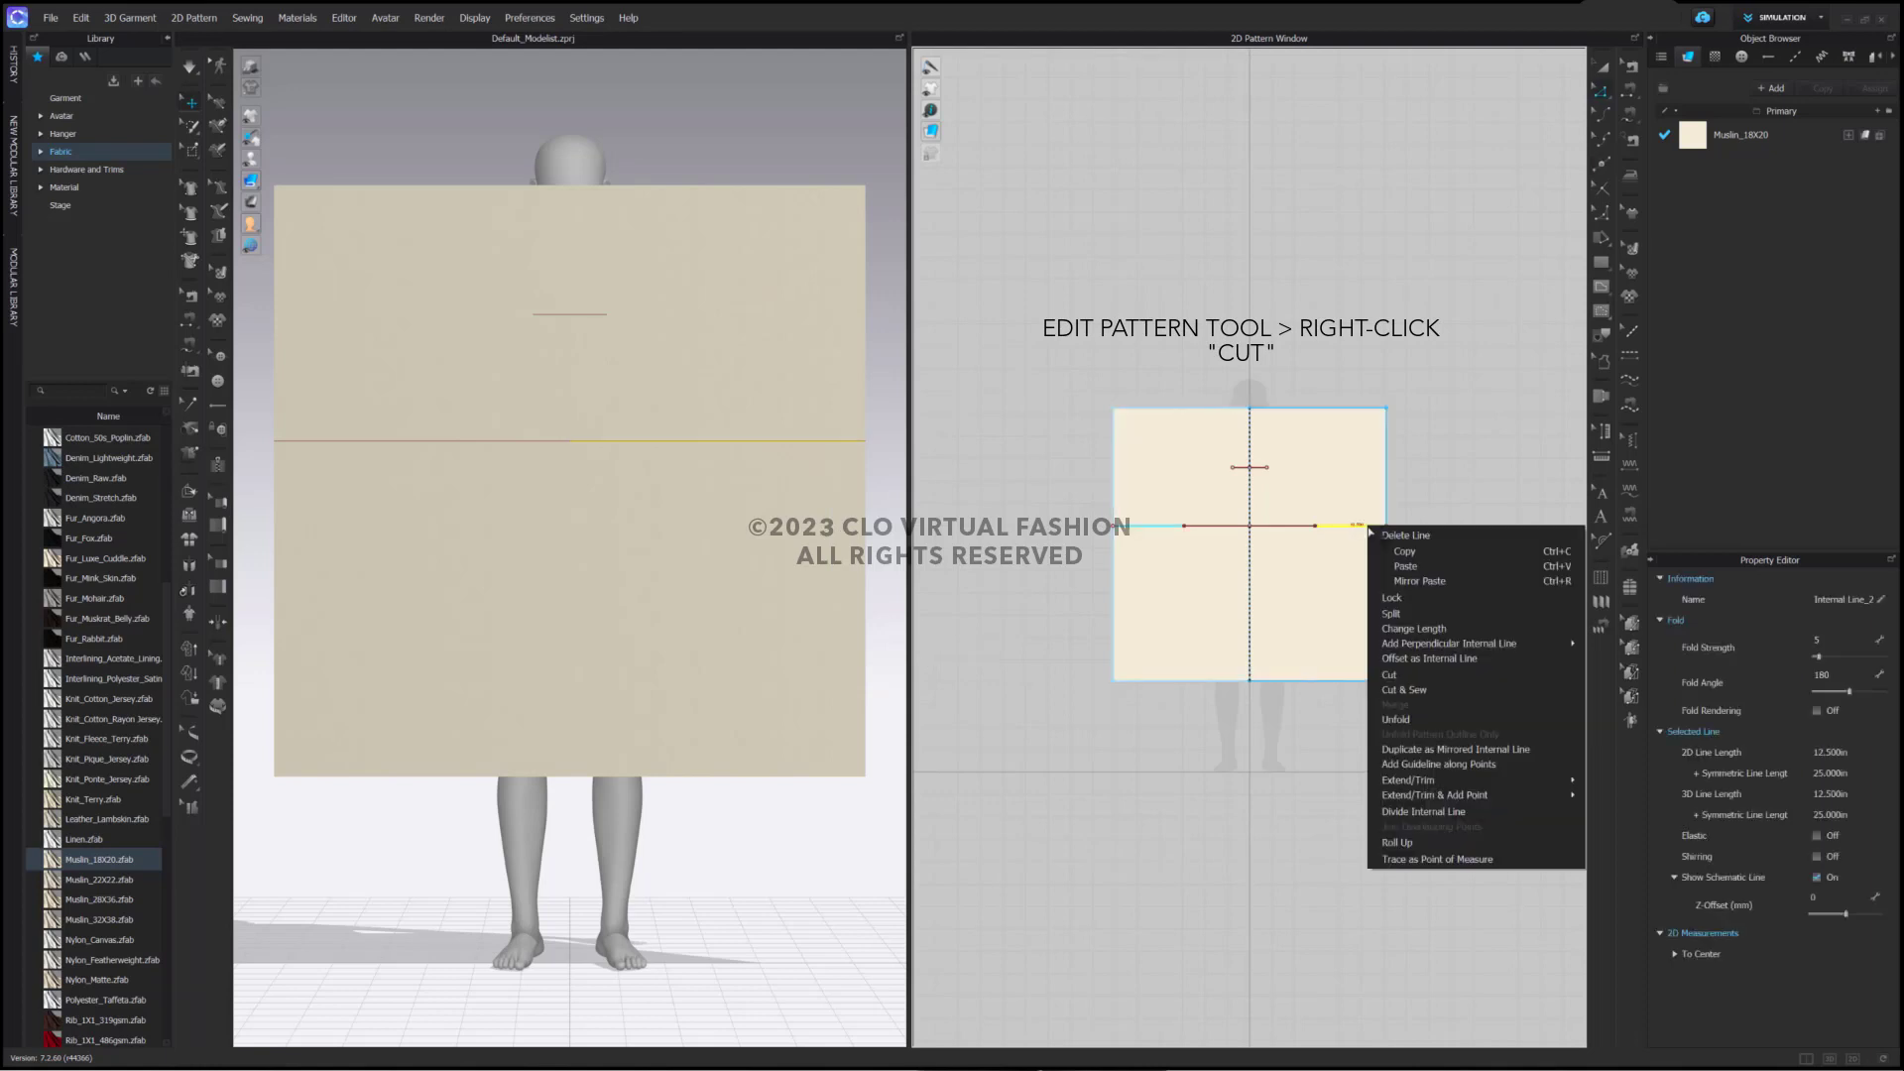
left_click(1392, 675)
Add a split point on the pattern's top edge 12.5 in from the side, aligned with the inner end of the cut
scroll(1364, 575, "up", 5)
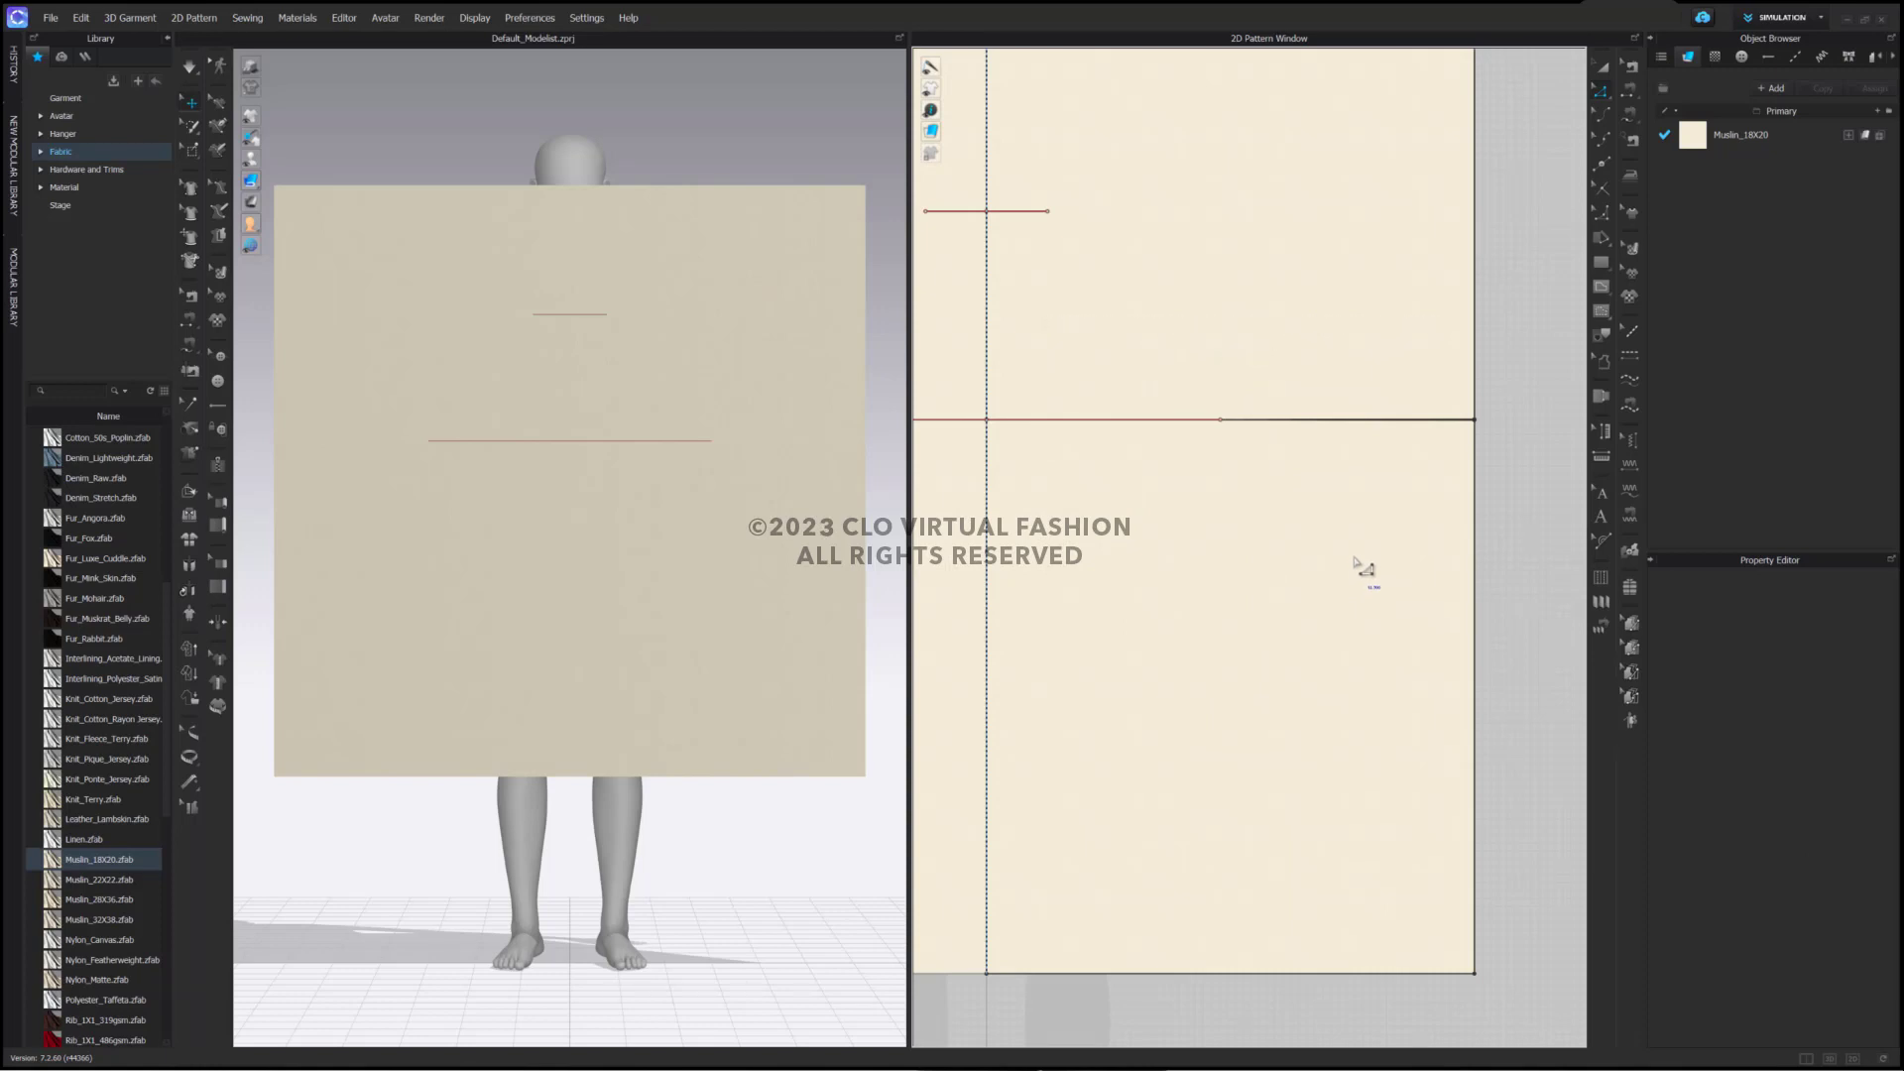
scroll(1356, 562, "down", 2)
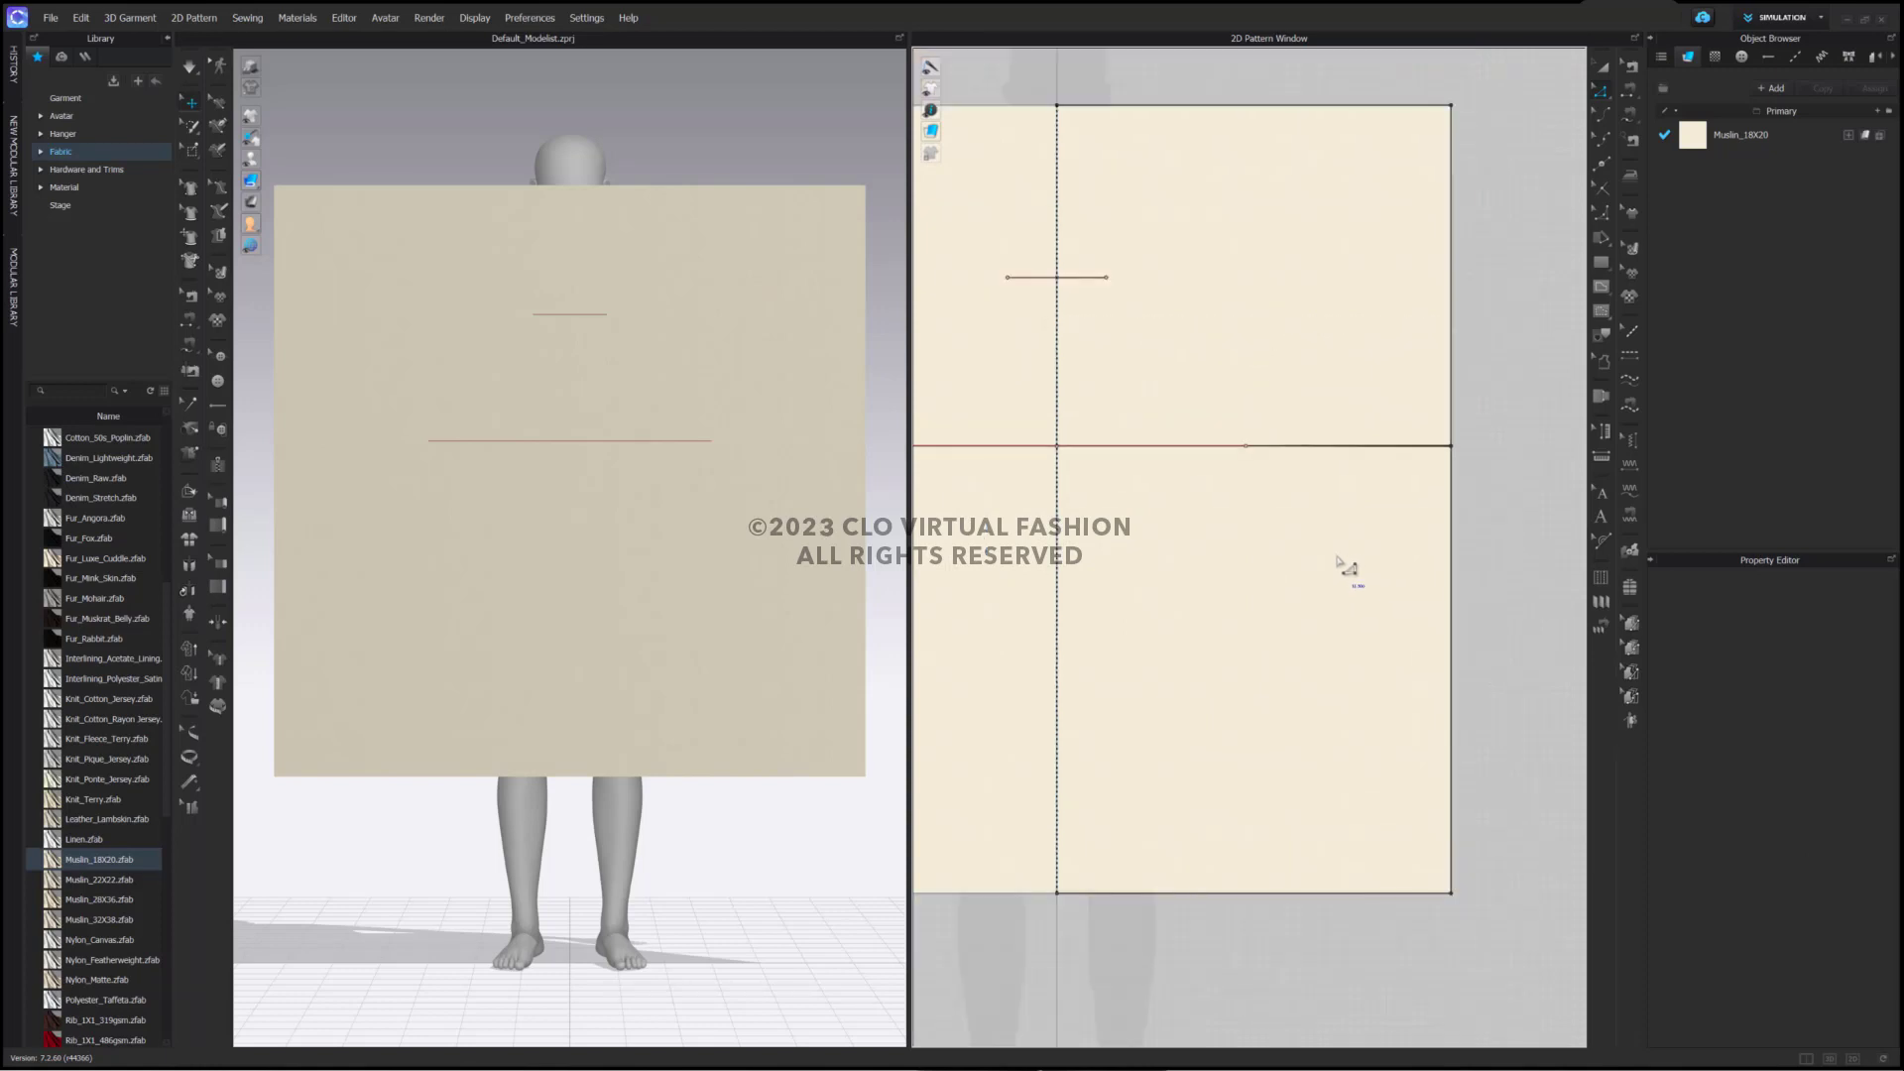
left_click(1600, 164)
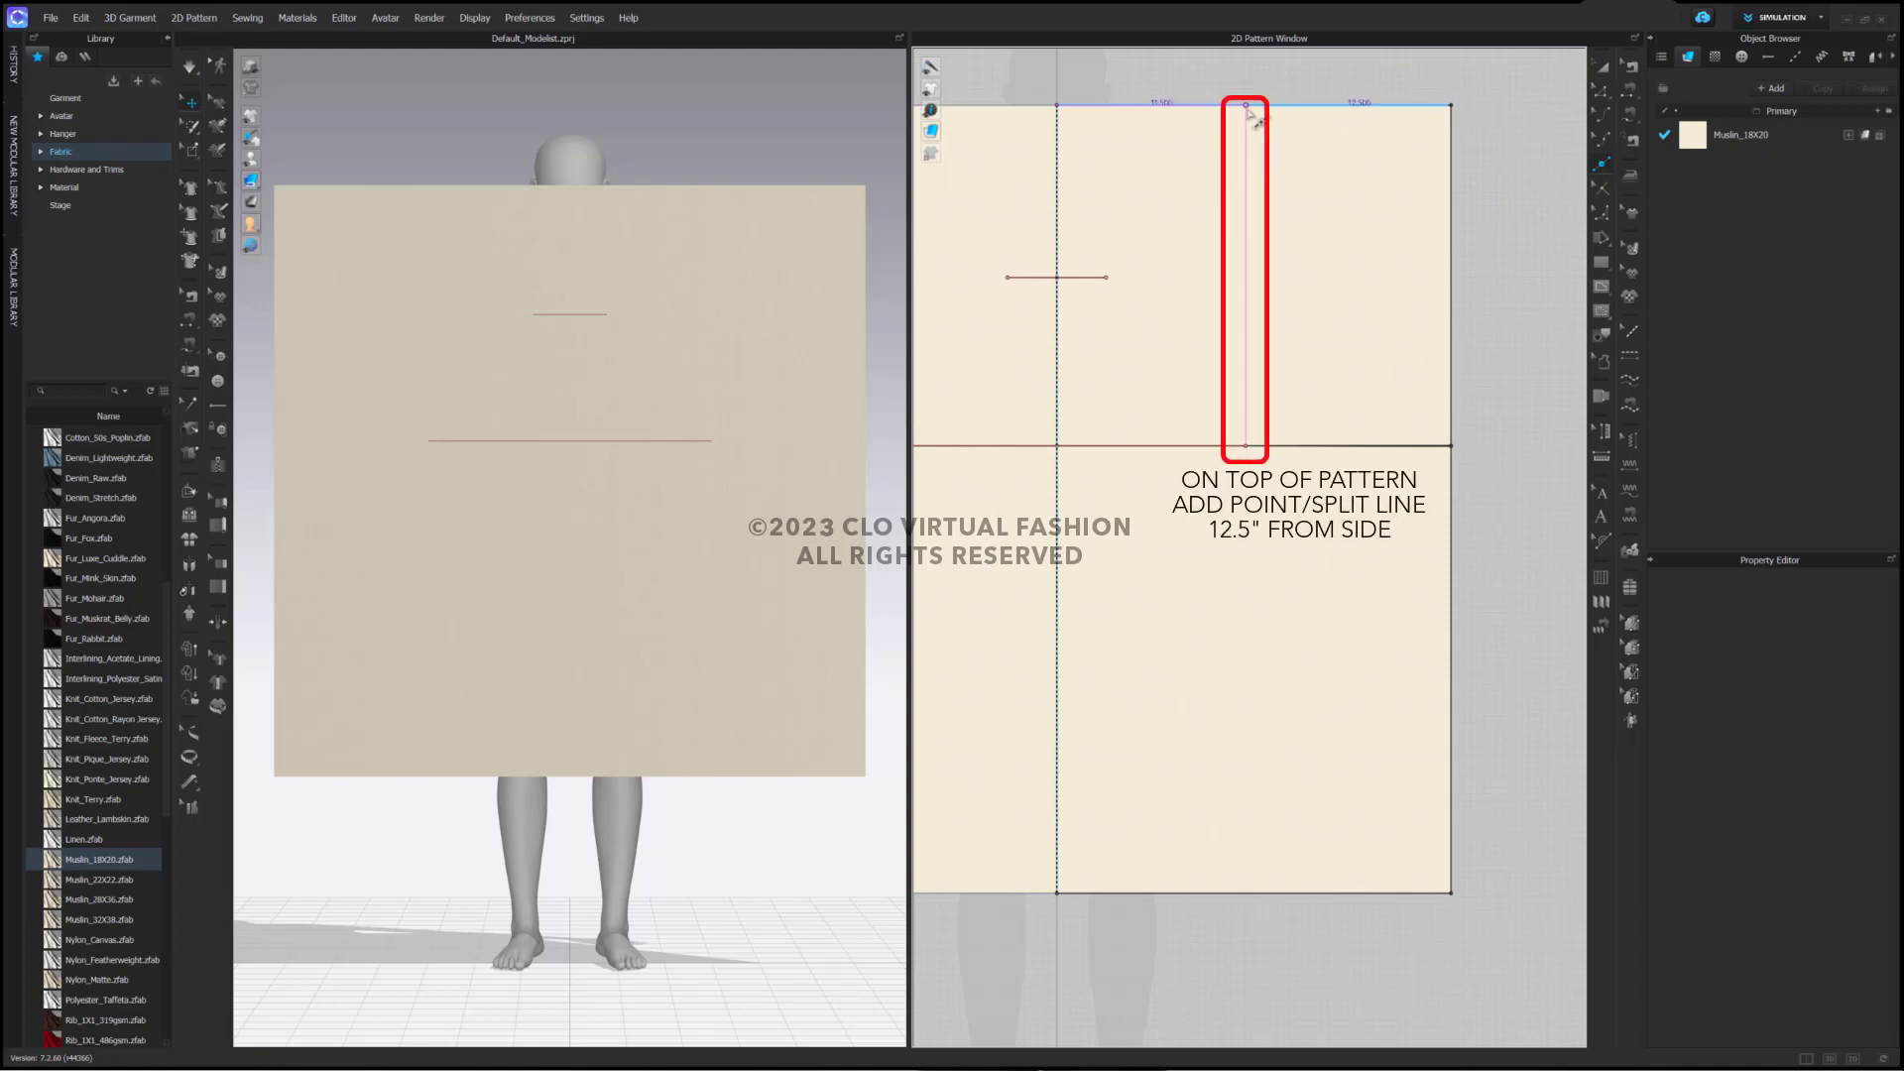
left_click(1247, 107)
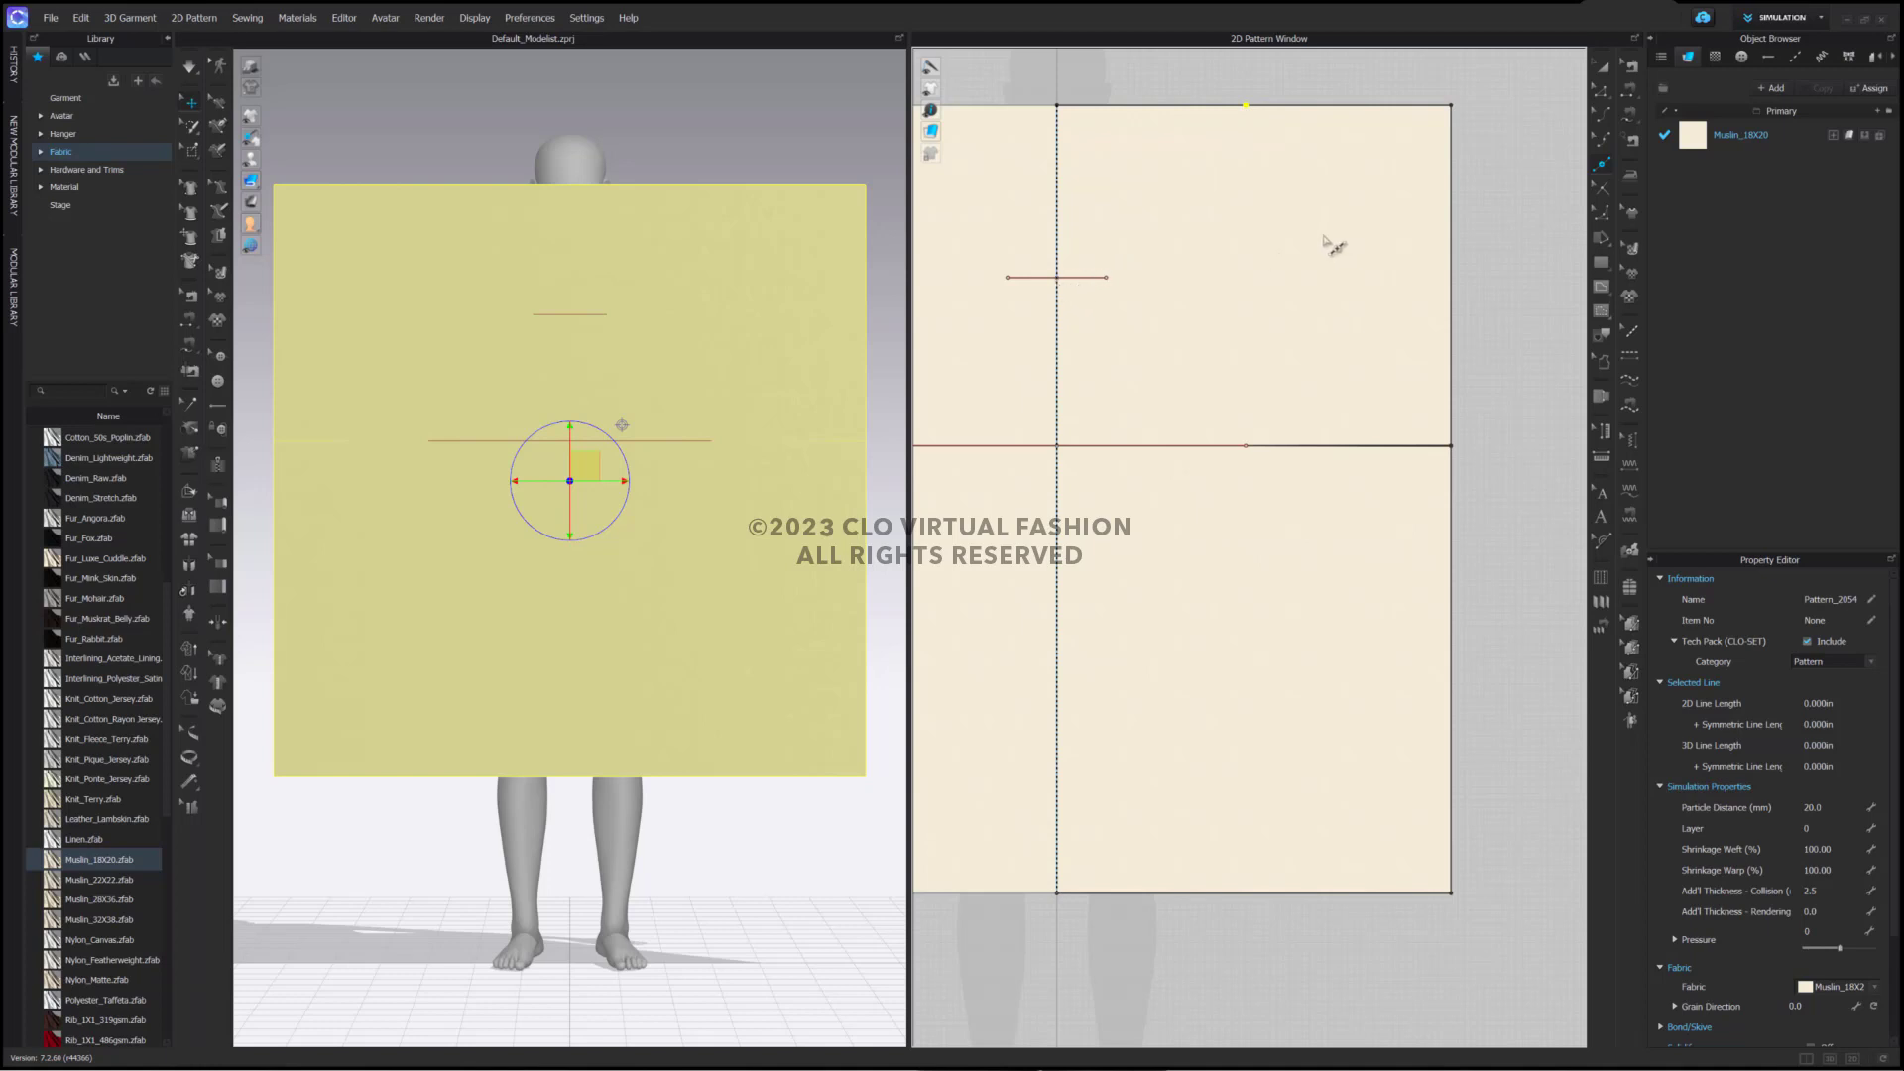
Draw a 6 in vertical internal line down the centre line, starting from the middle of the short upper internal line
key("g")
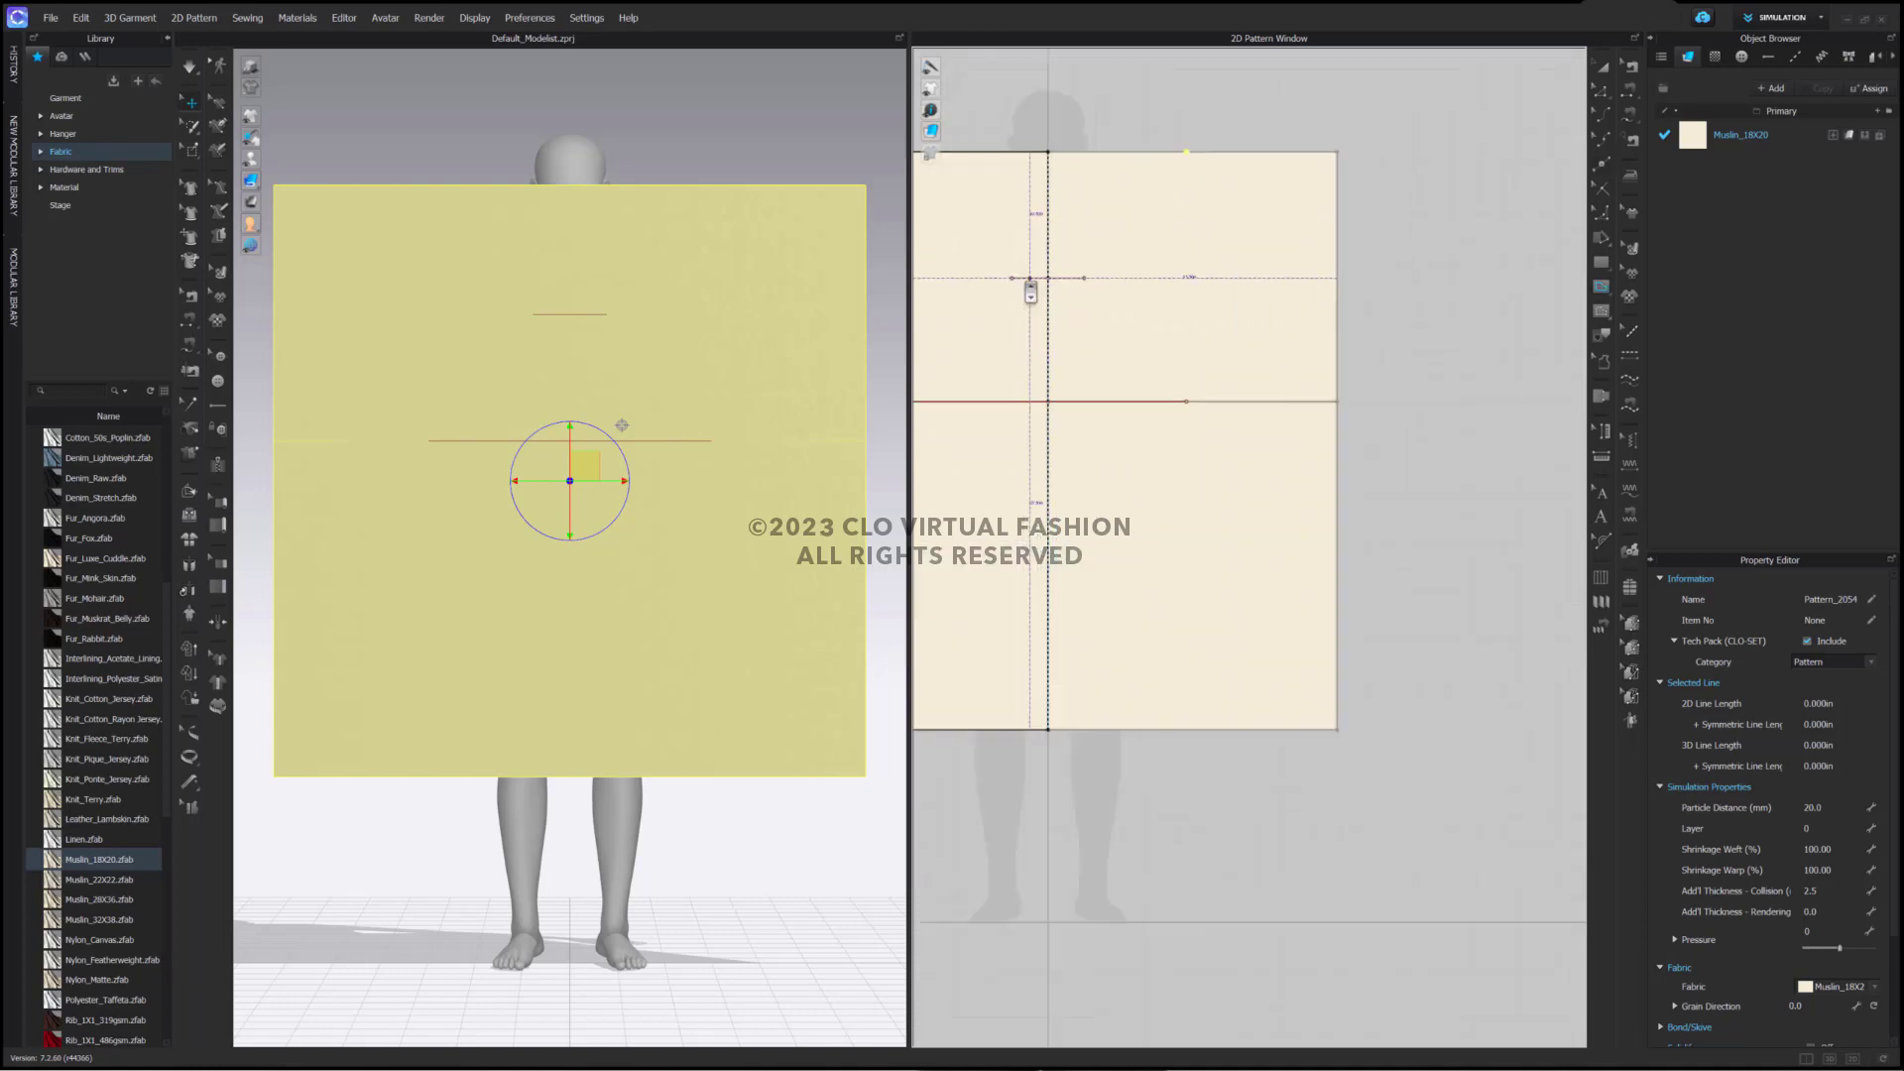
scroll(1031, 285, "up", 5)
left_click(1270, 210)
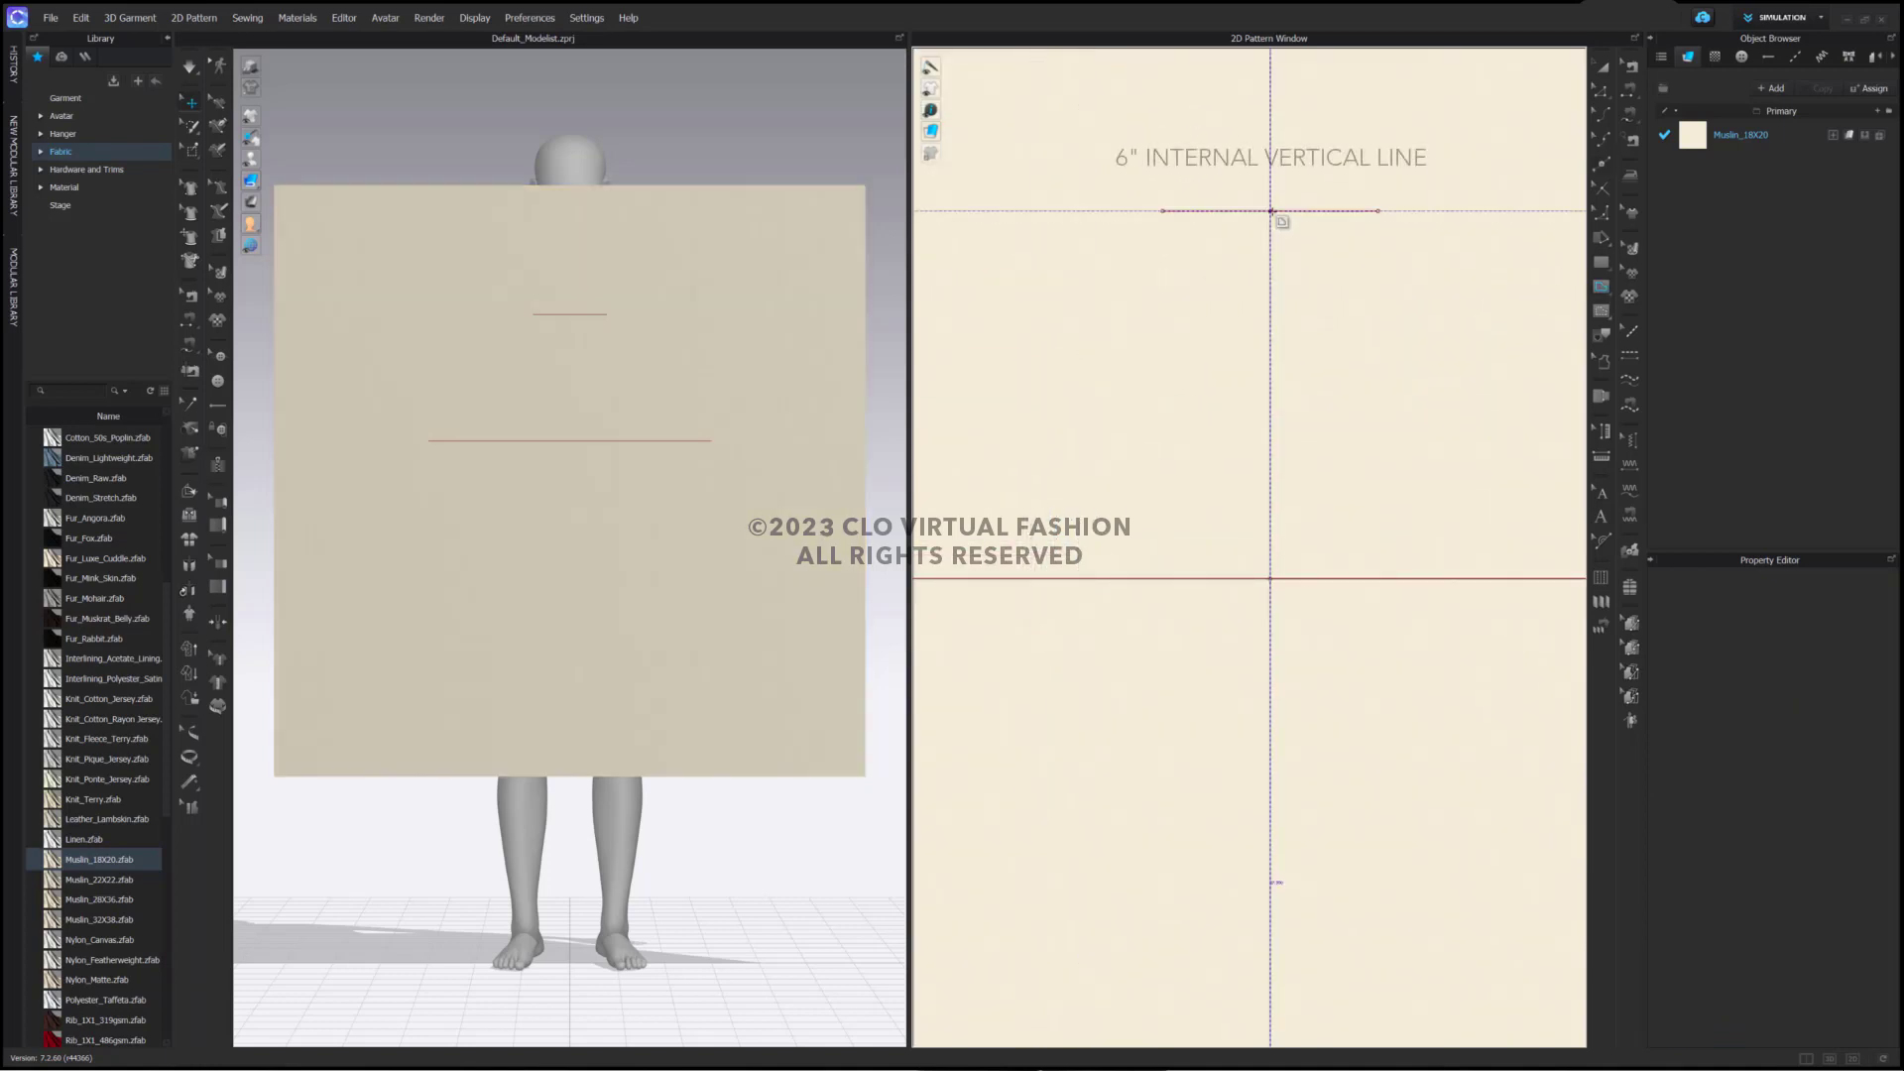
right_click(1268, 383)
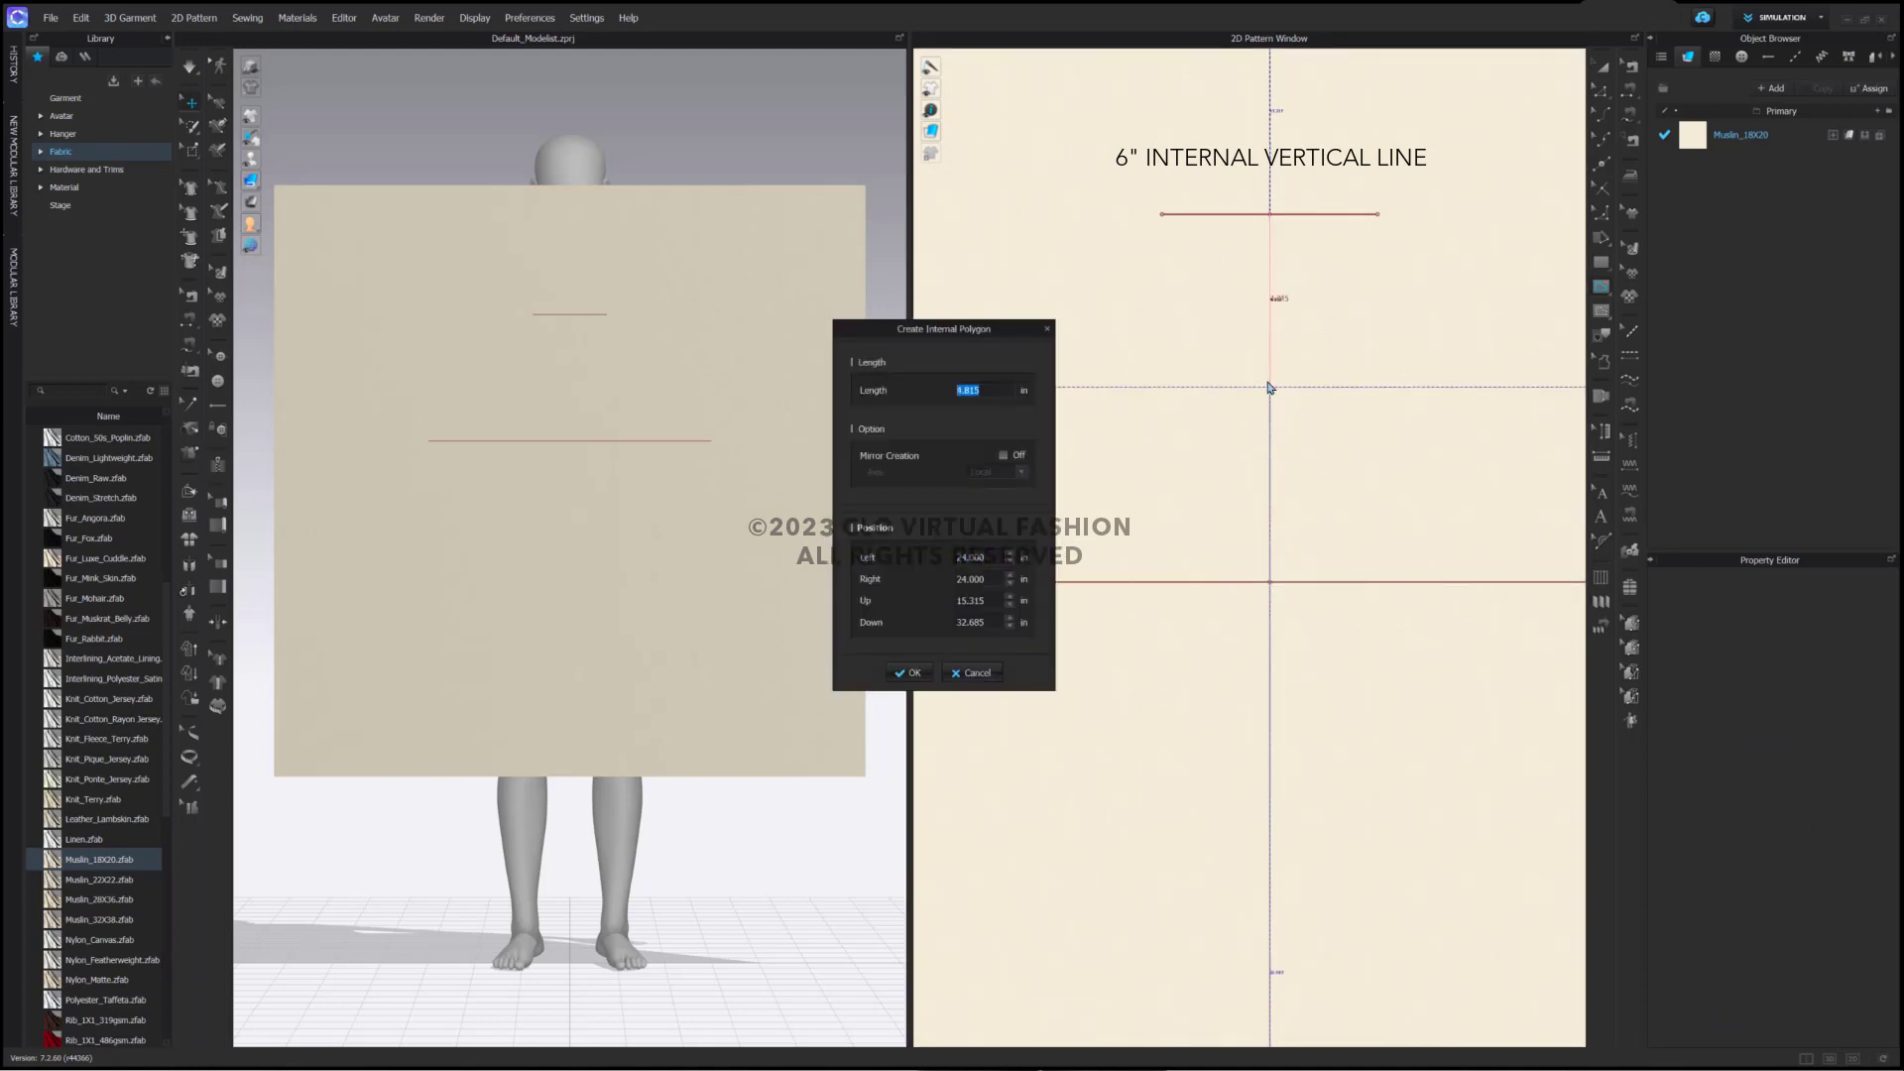
type("6")
key("Return")
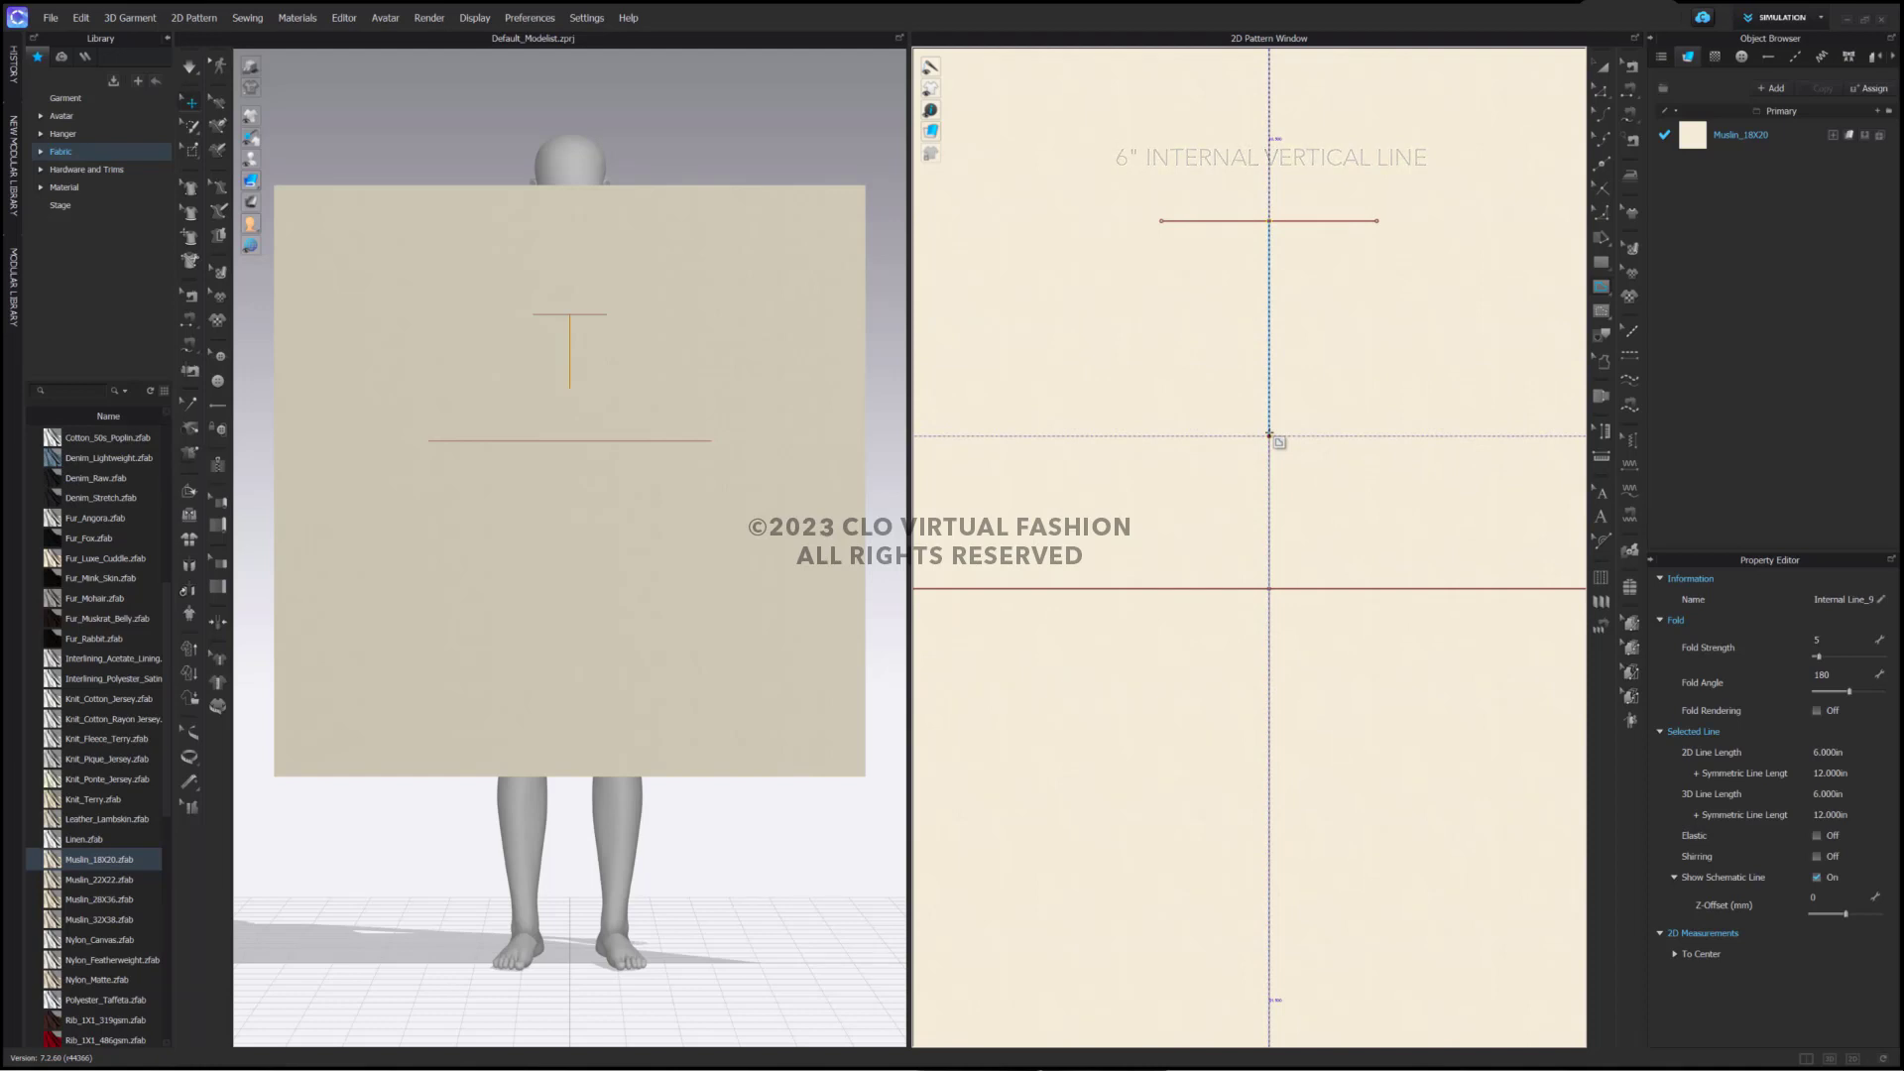
scroll(1275, 437, "up", 2)
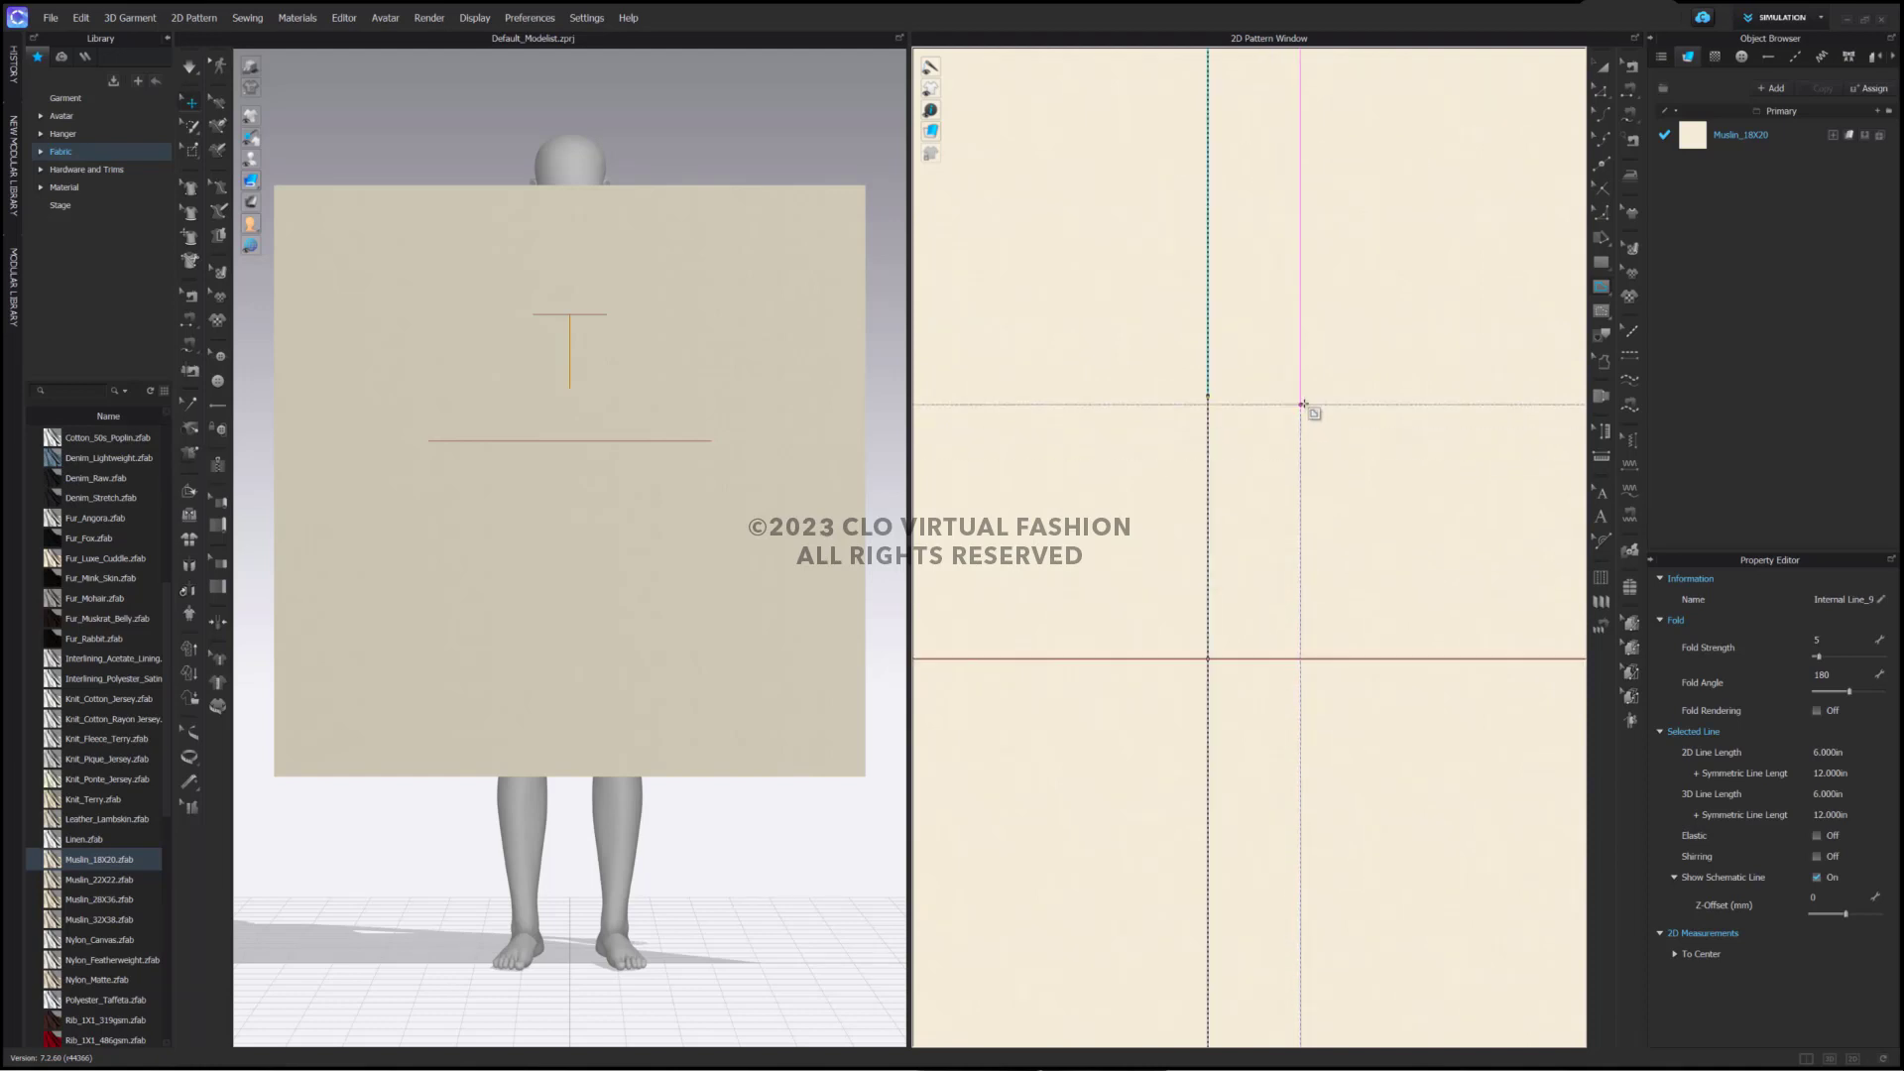
Draw a diagonal internal line from the outer end of the short upper line to the lower end of the vertical centre line
left_click(1377, 98)
left_click(1228, 397)
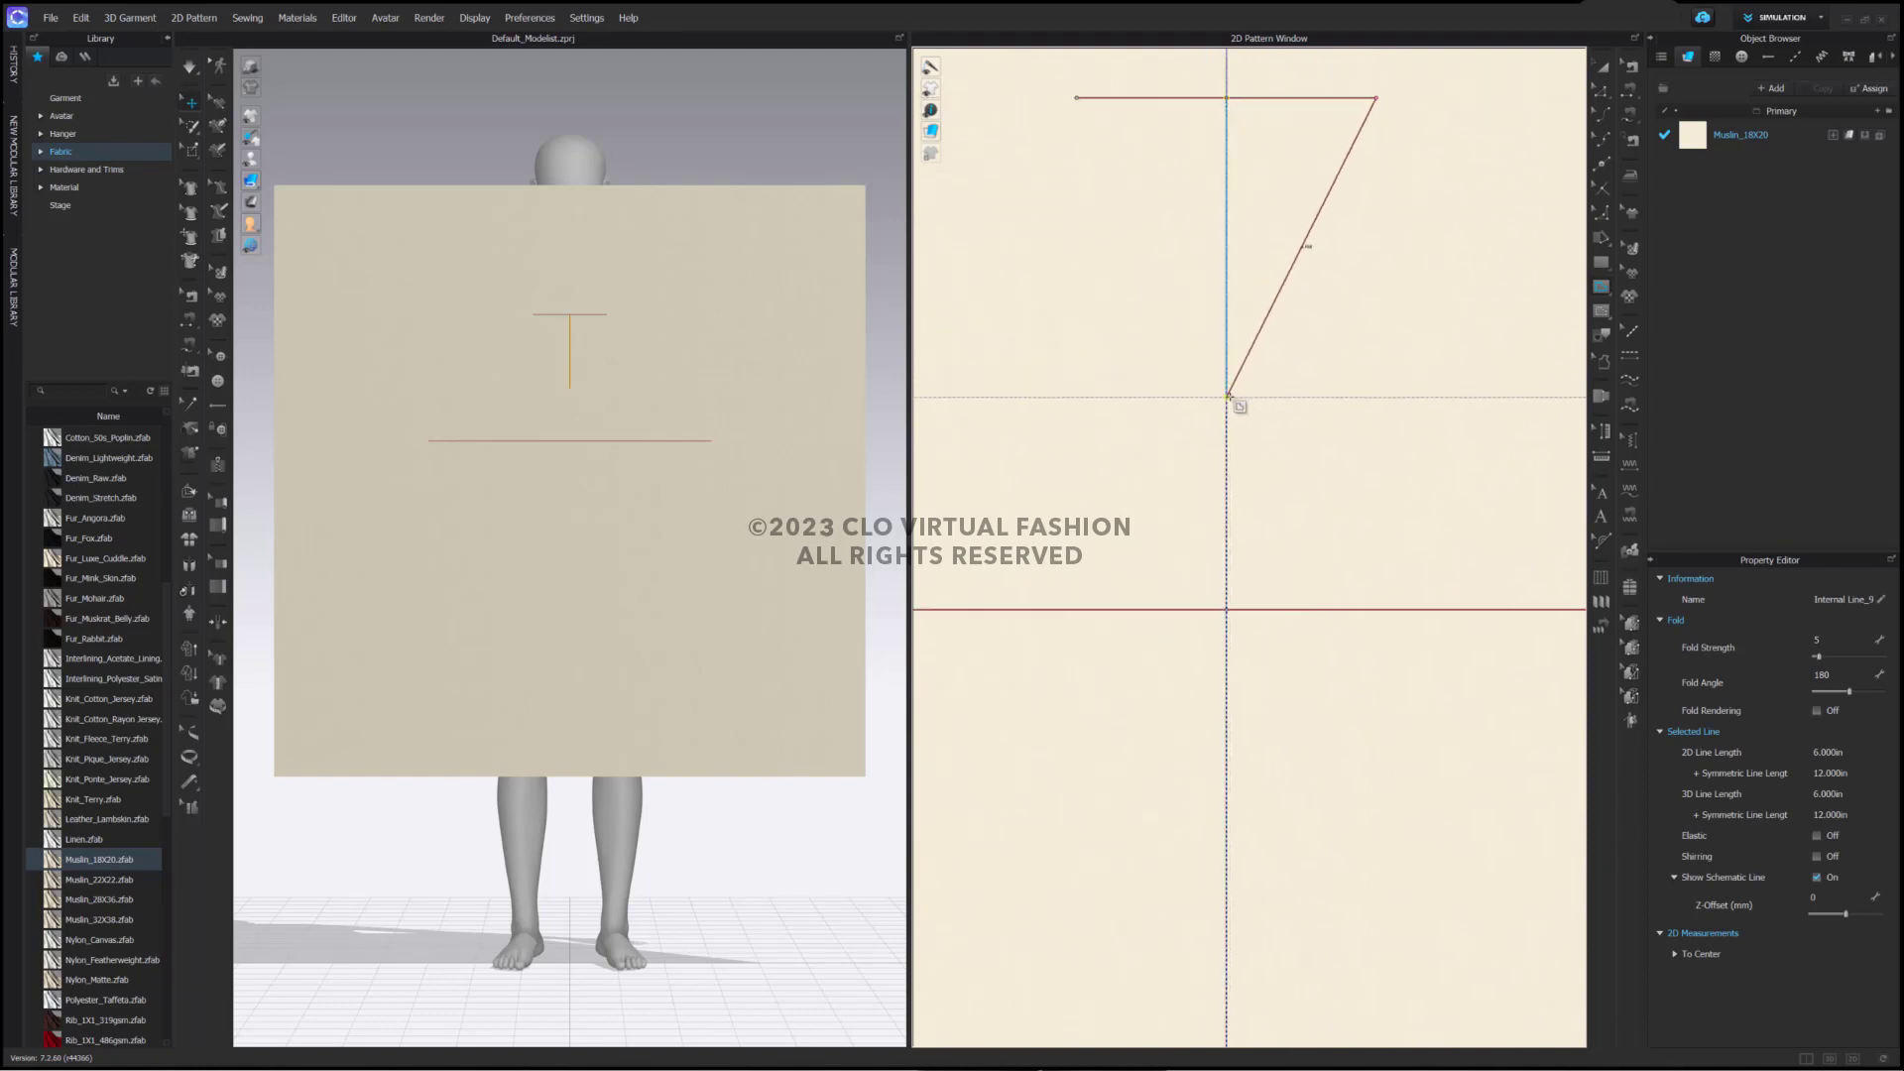
left_click(1228, 397)
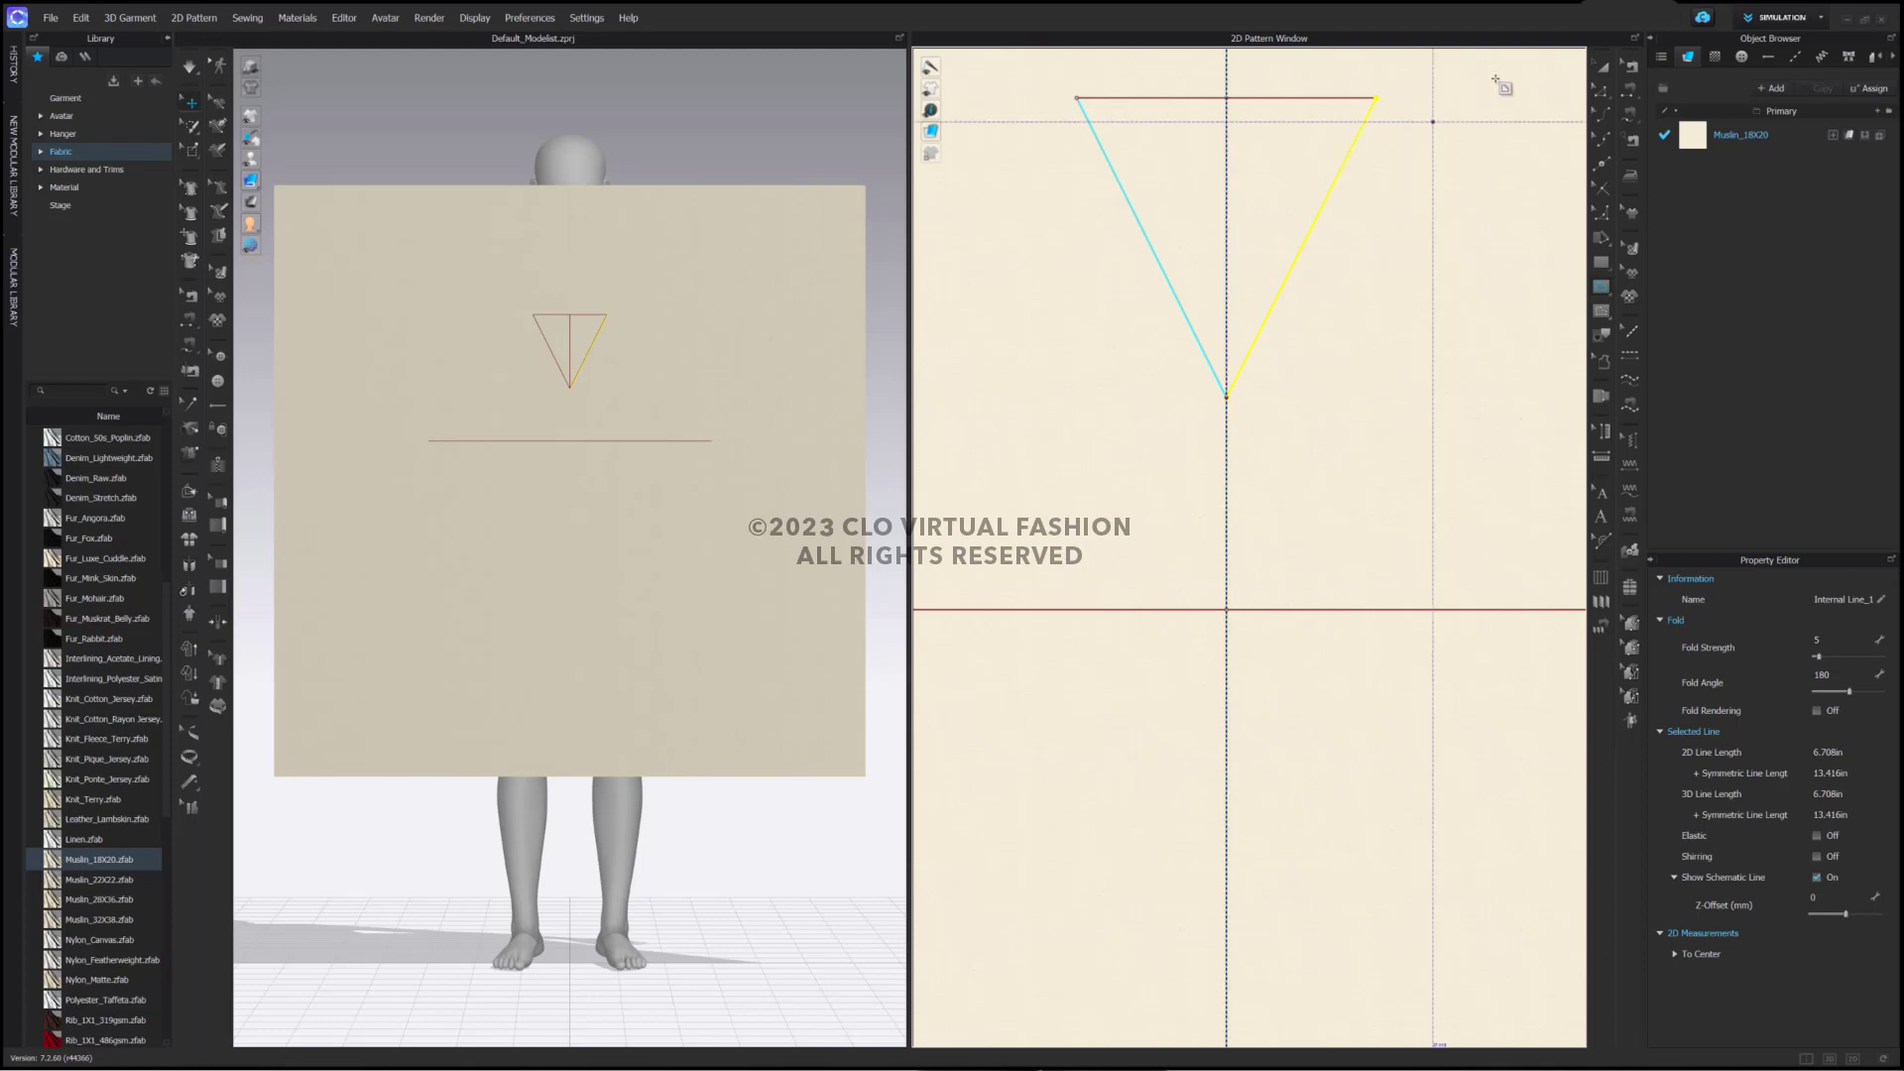
Merge the overlapping points at the upper corner where the diagonal internal line meets the short upper line
left_click(1600, 94)
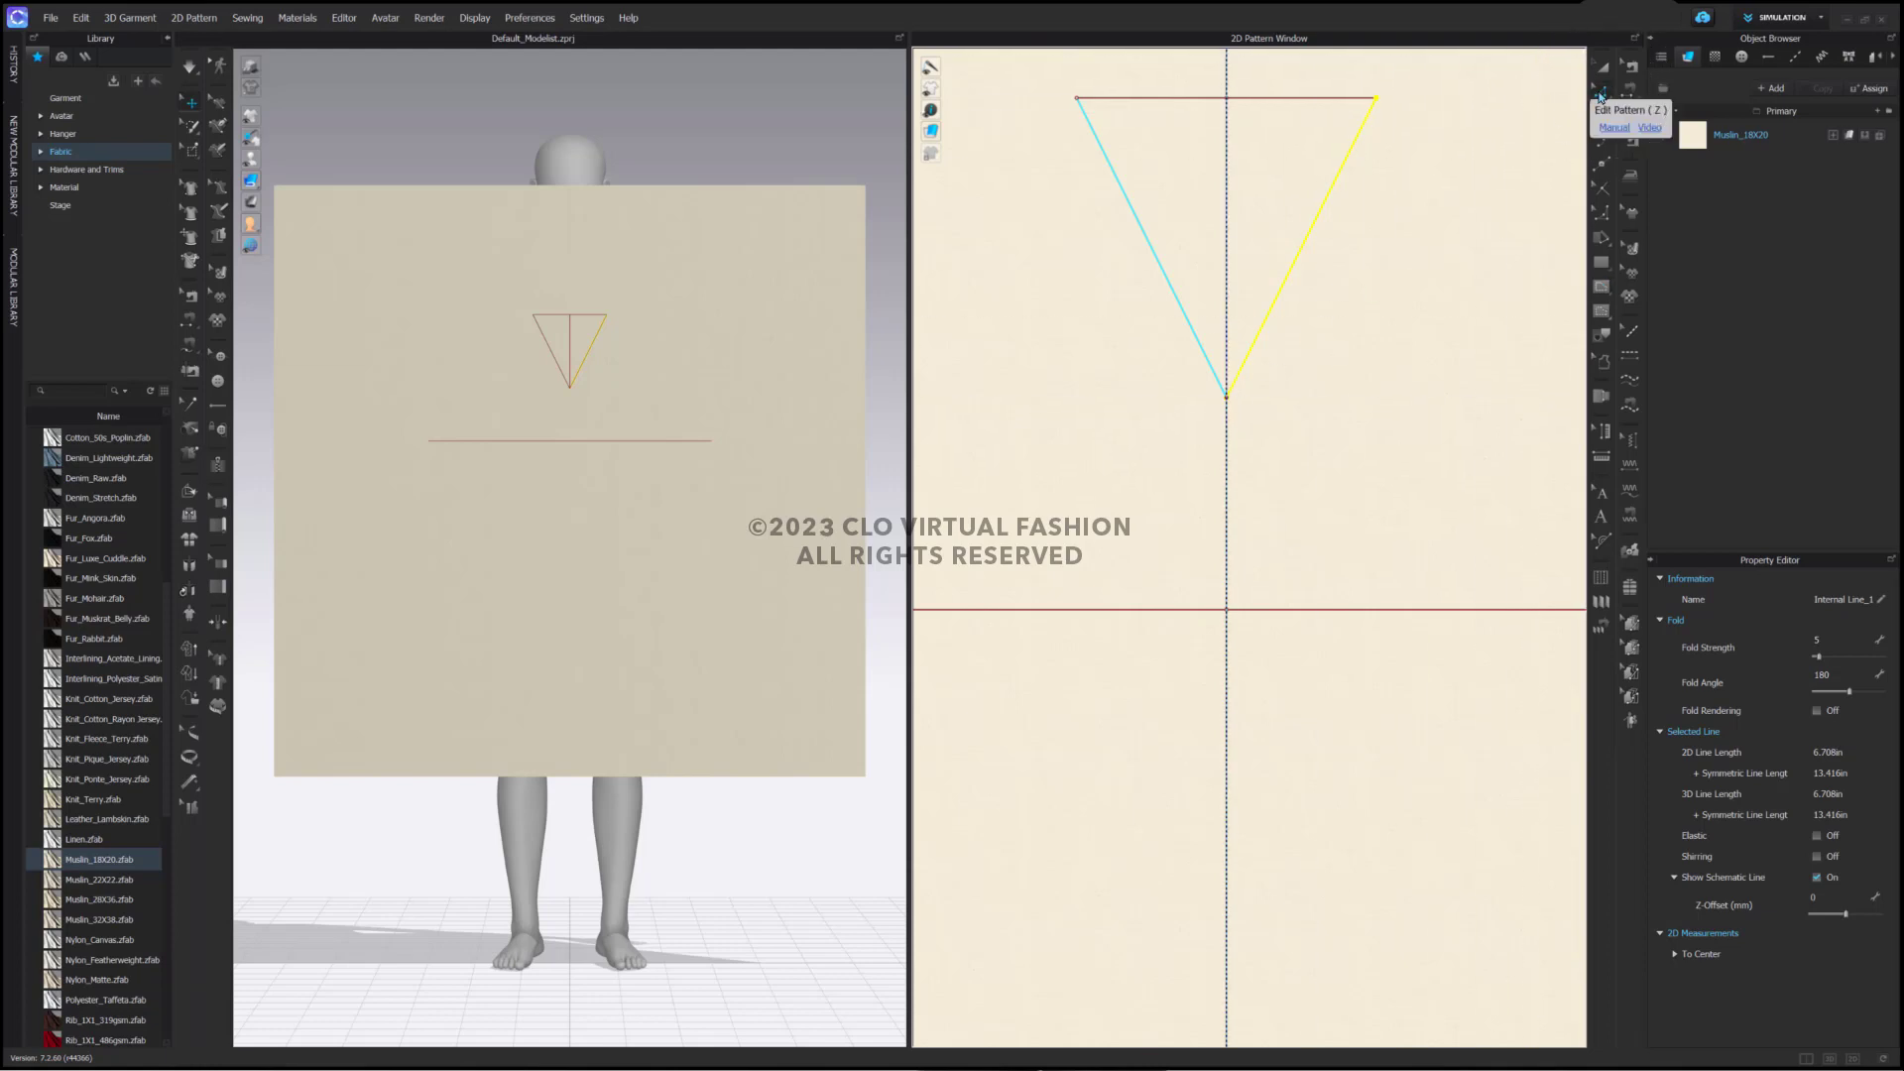
left_click(1374, 99)
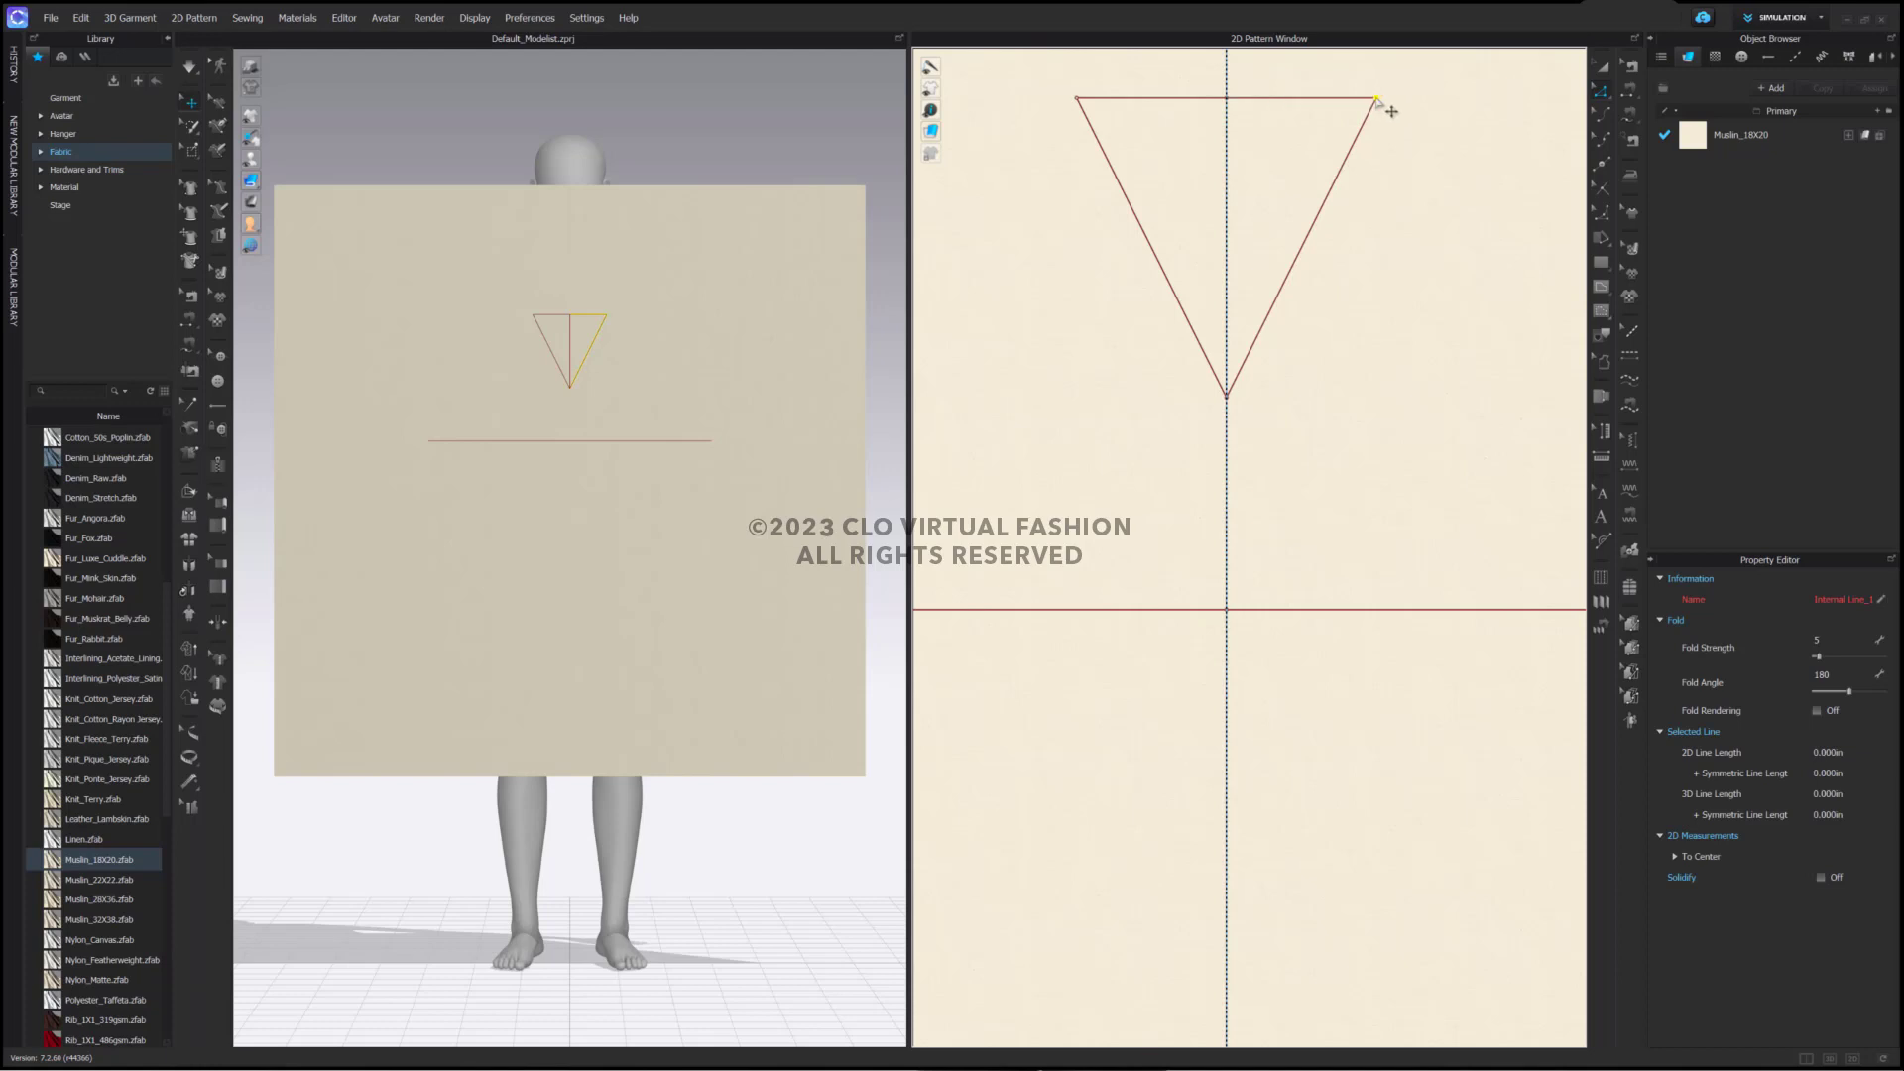
right_click(1378, 99)
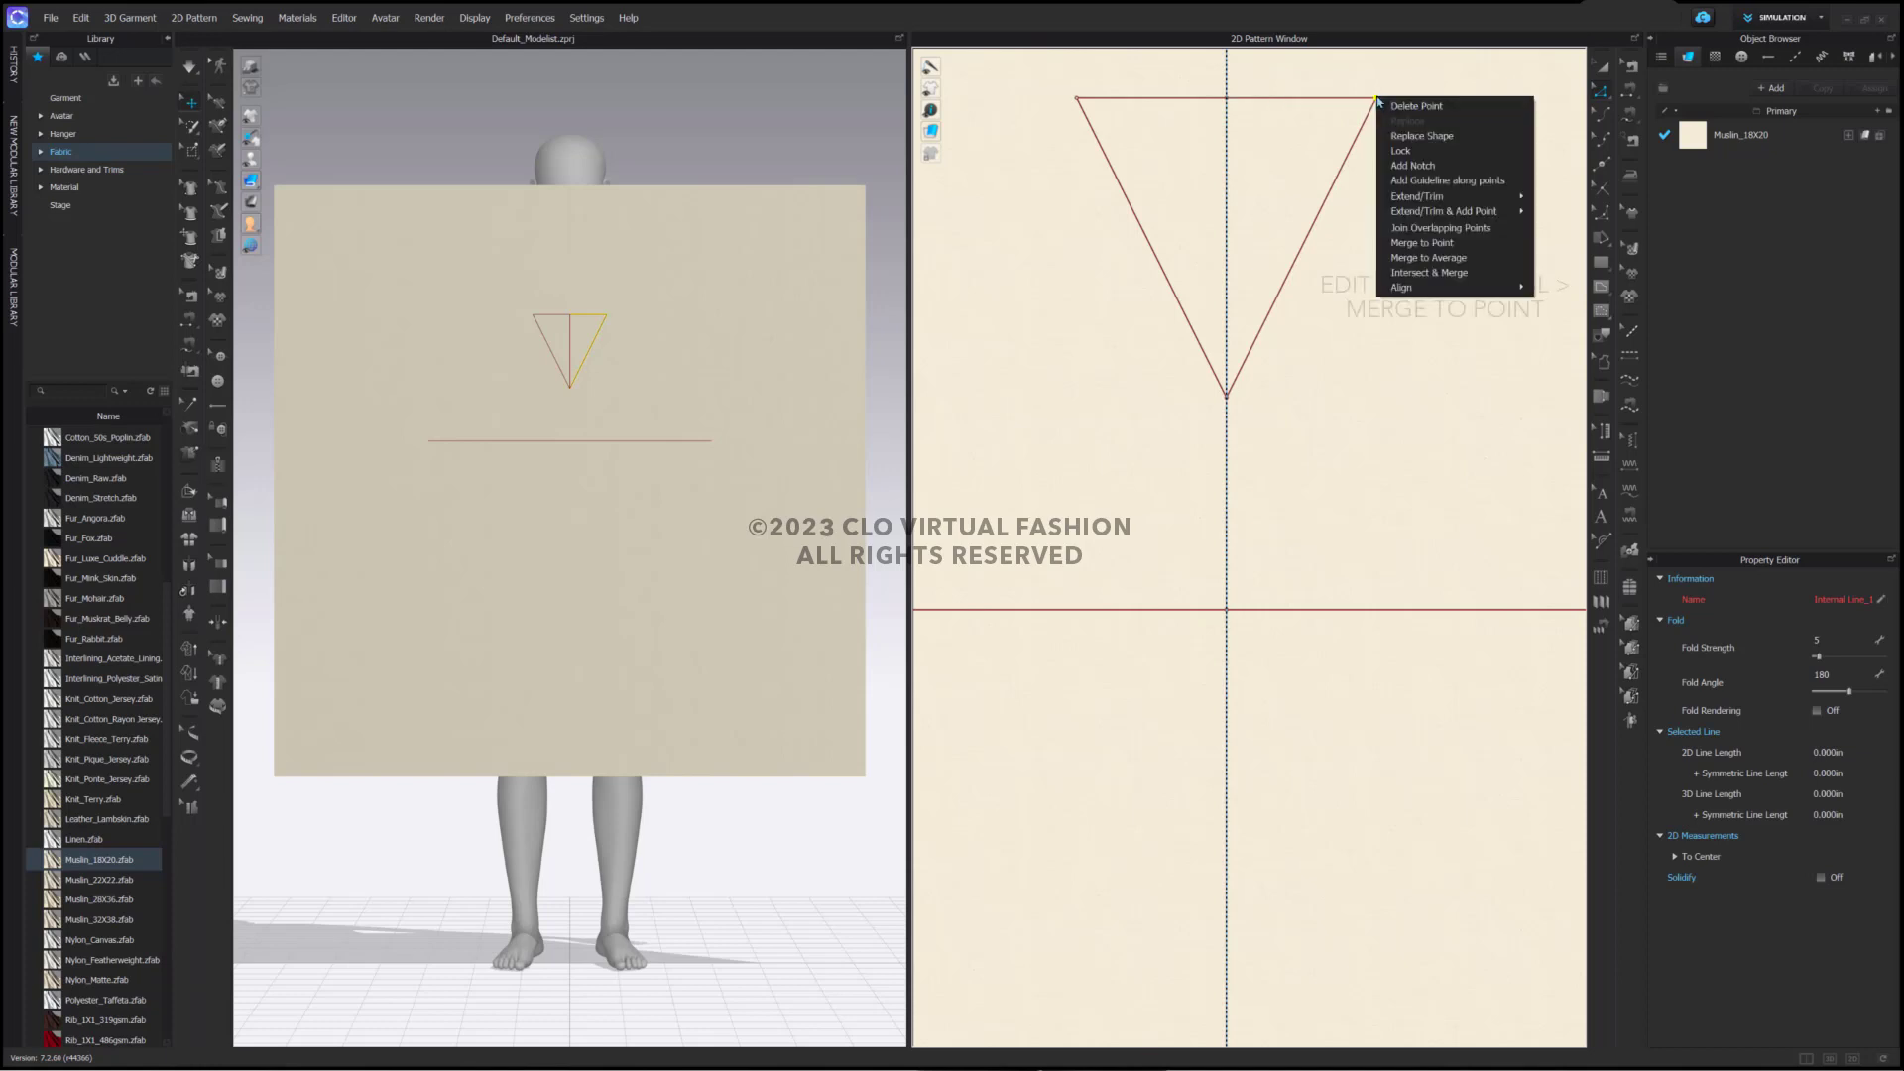
left_click(1428, 245)
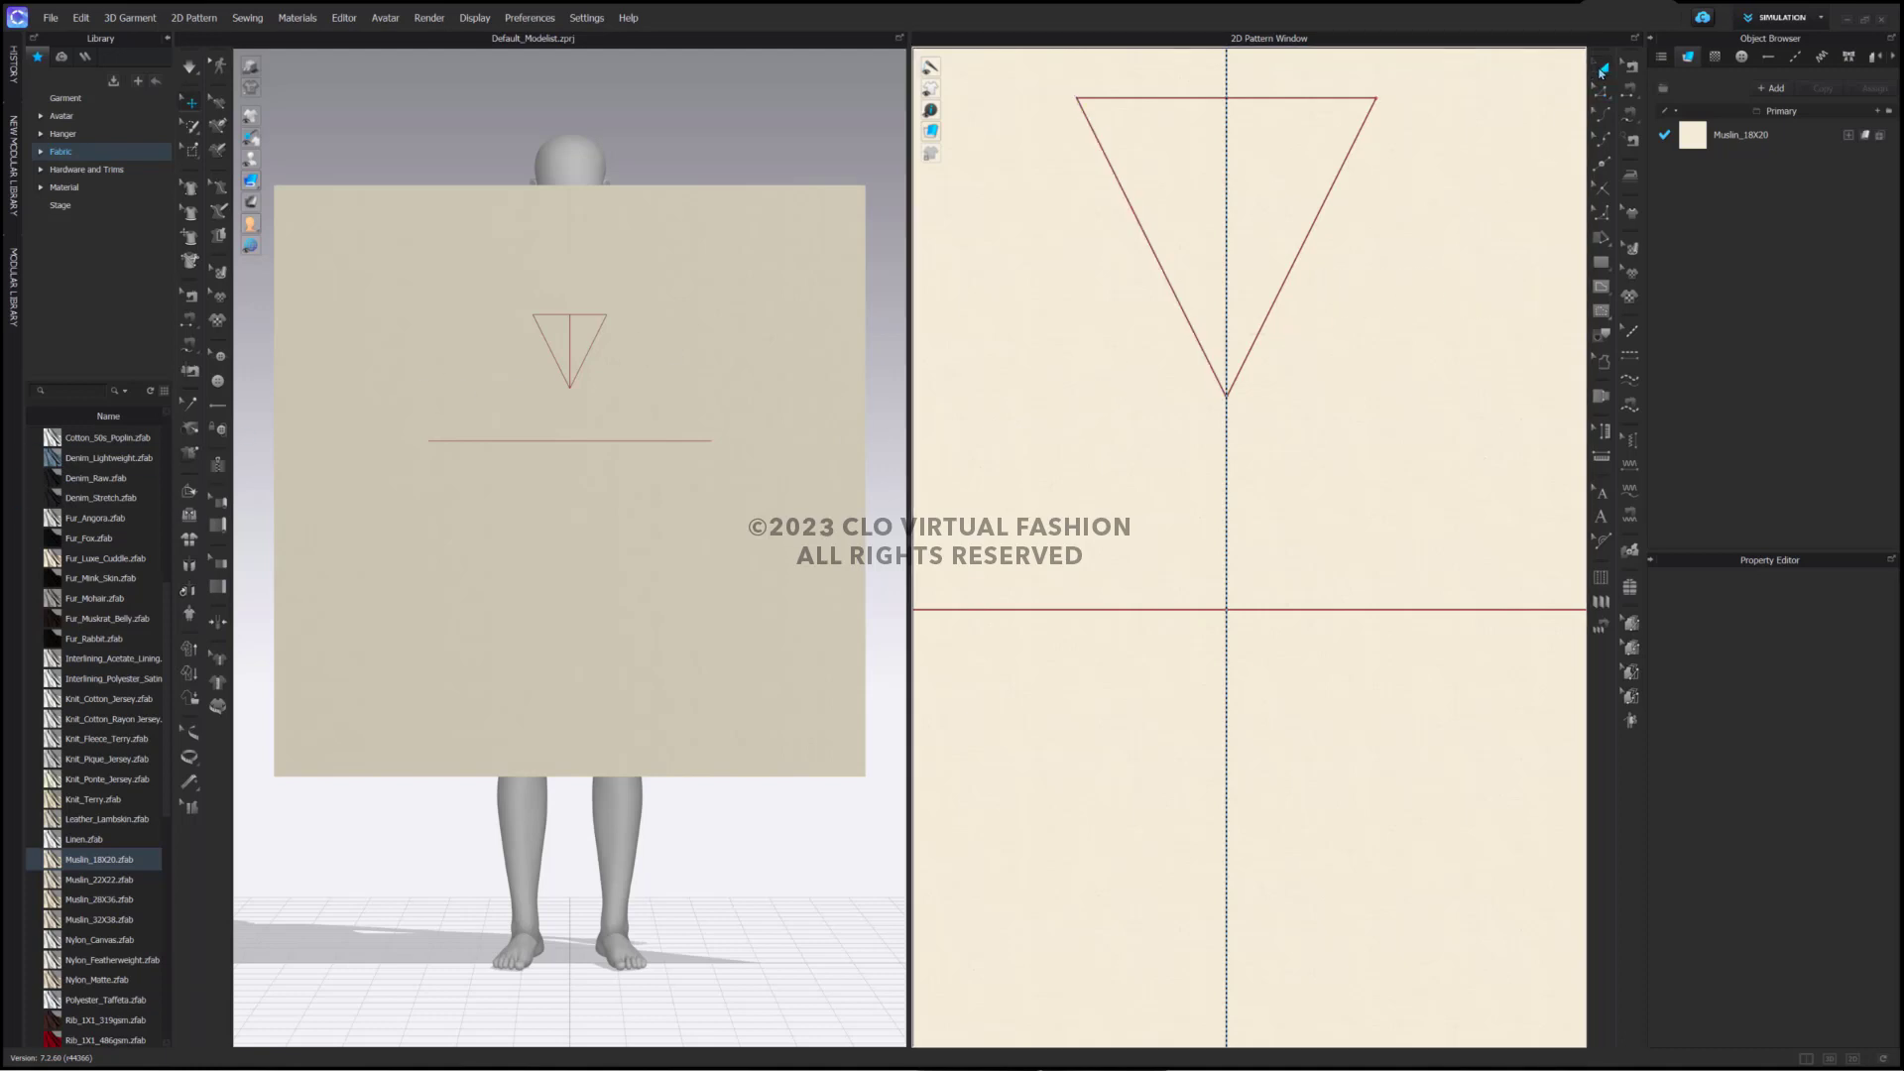
Remove the linked editing between the two symmetric halves of the large pattern
left_click(1604, 68)
left_click(1402, 374)
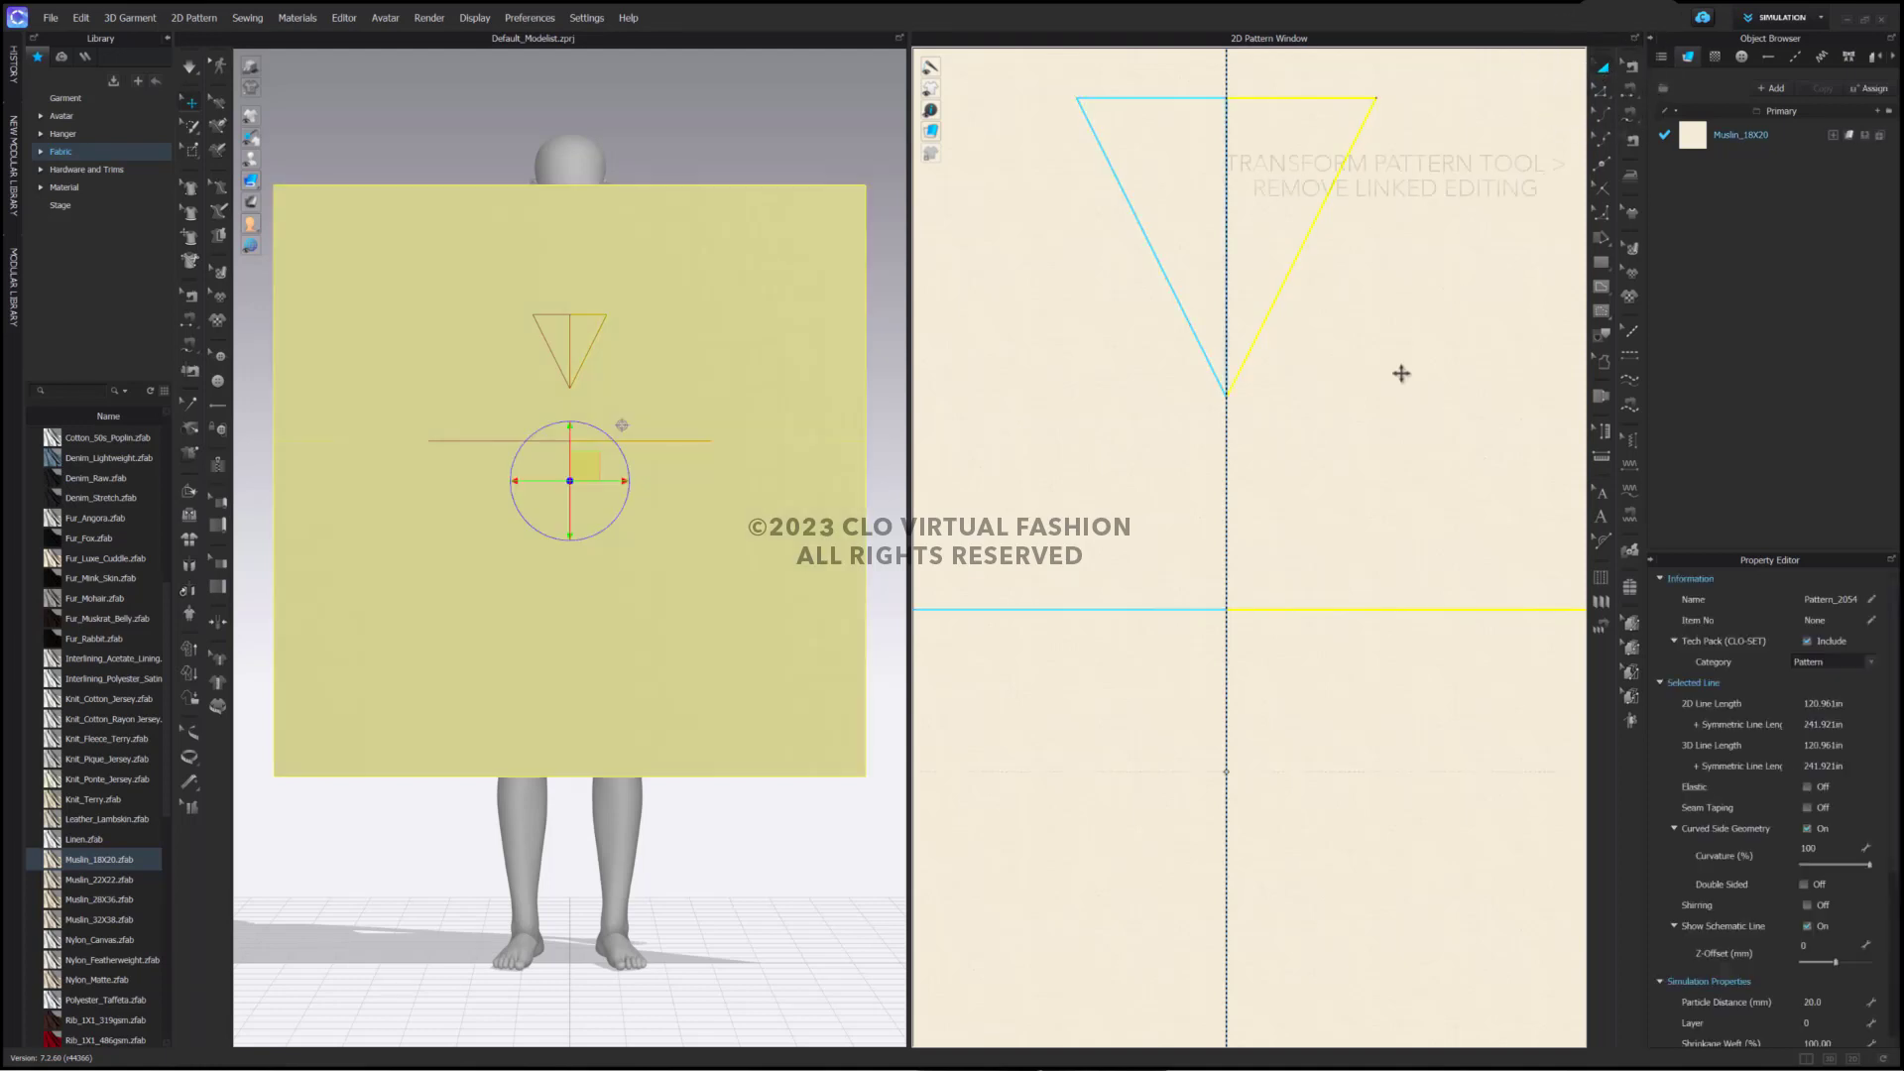
right_click(1400, 372)
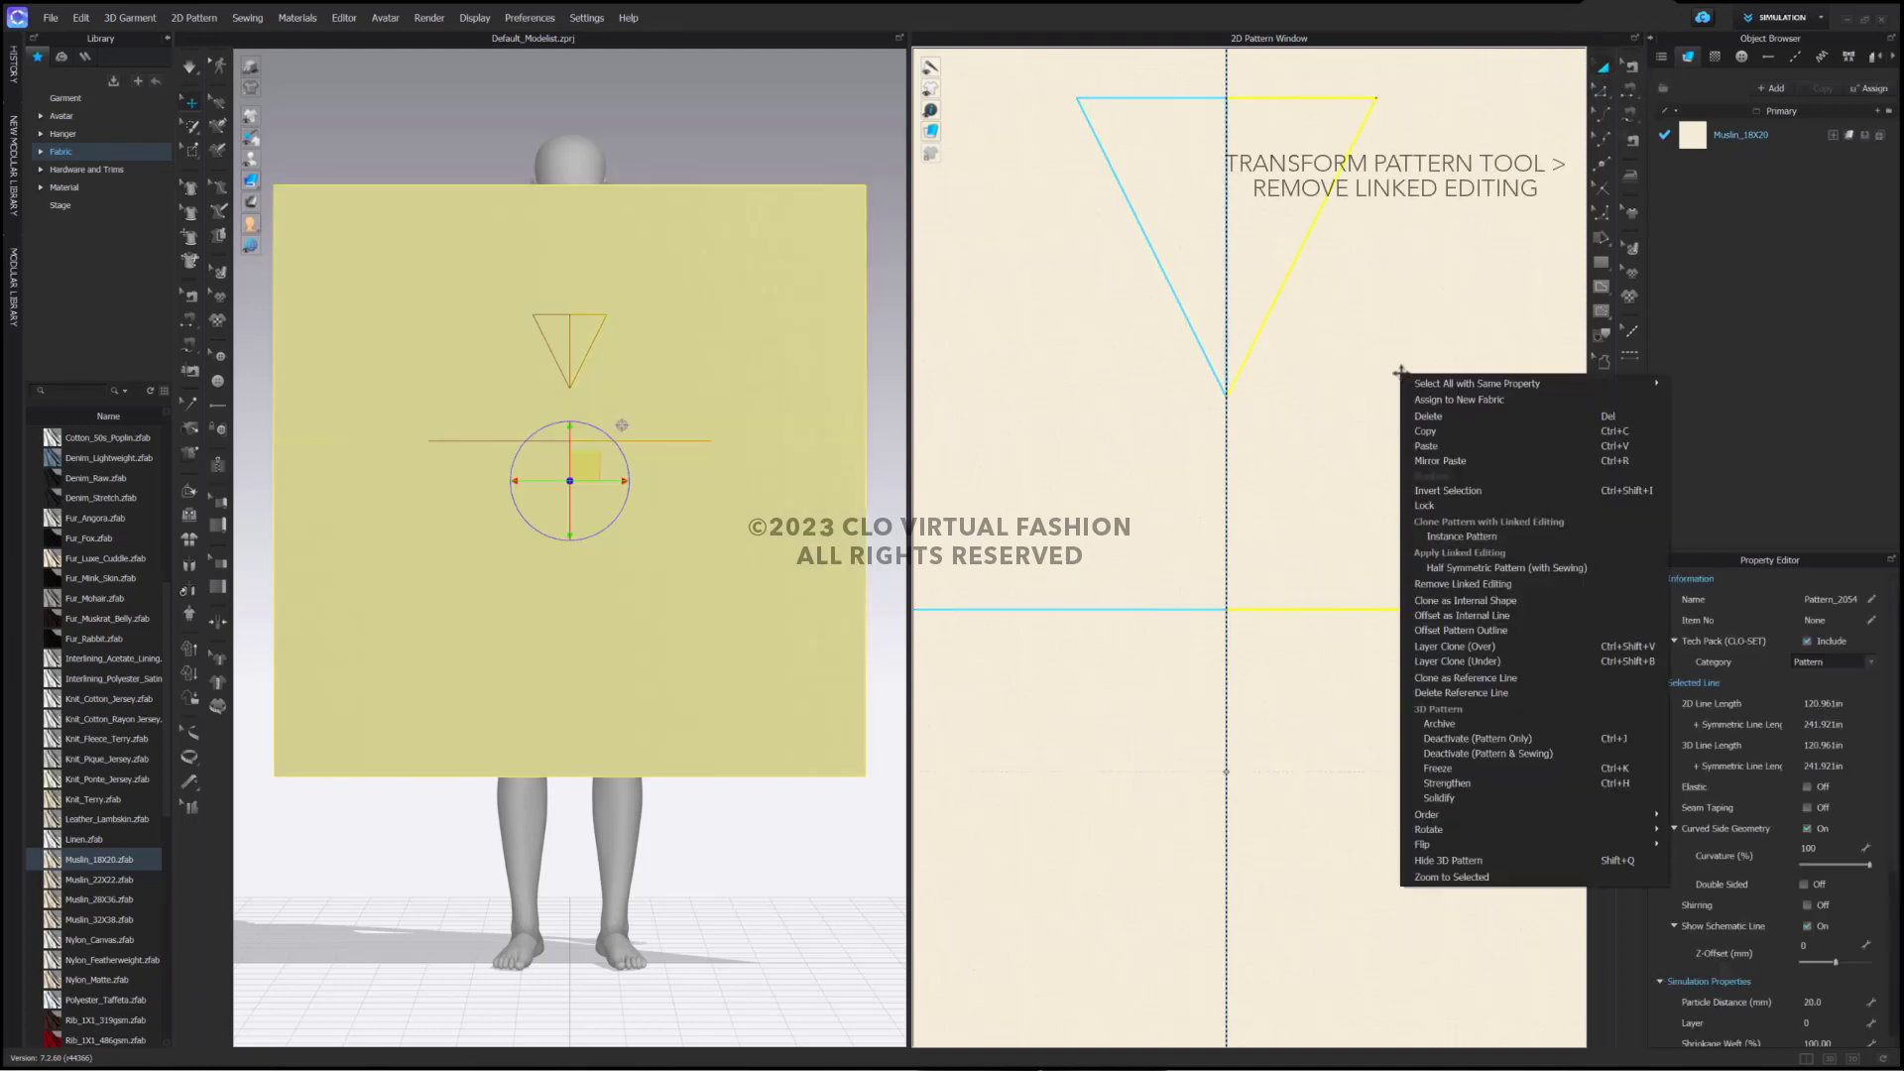
left_click(1456, 585)
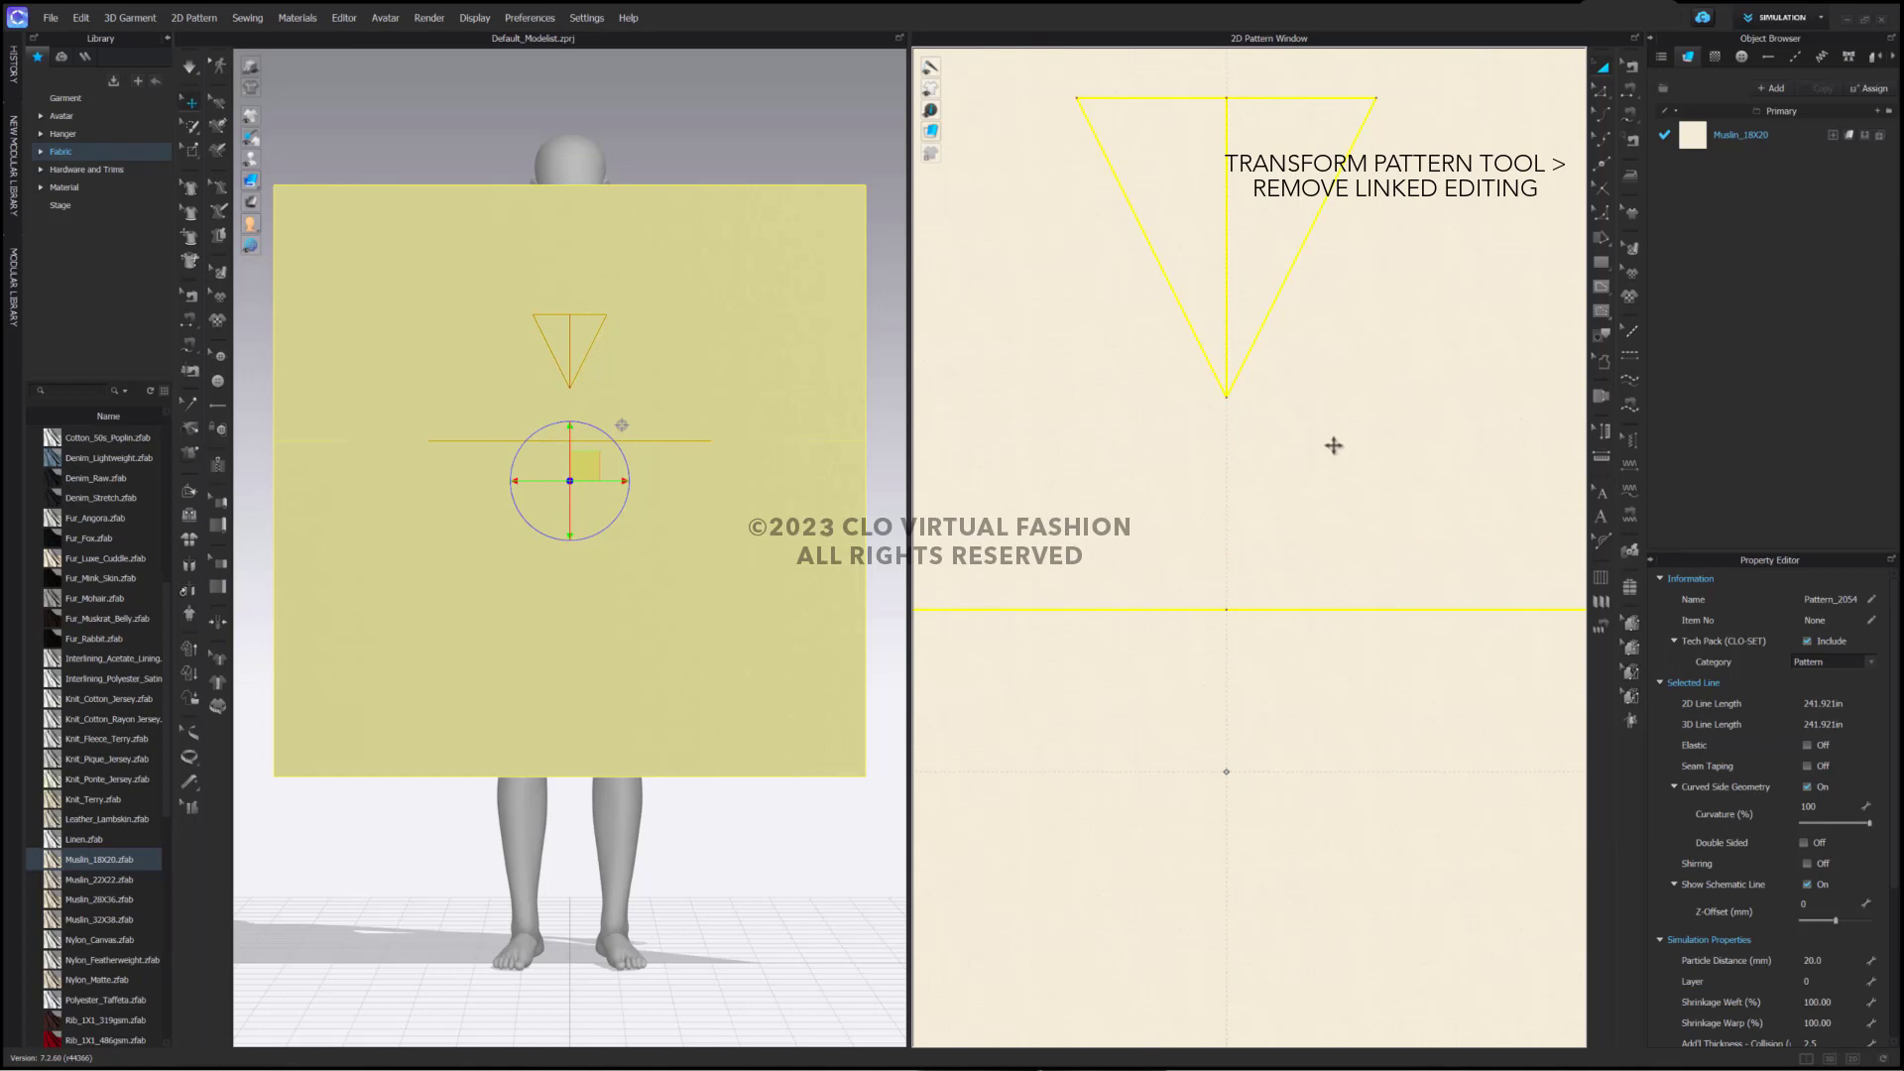
Delete the vertical internal line running down the middle of the triangle
key("z")
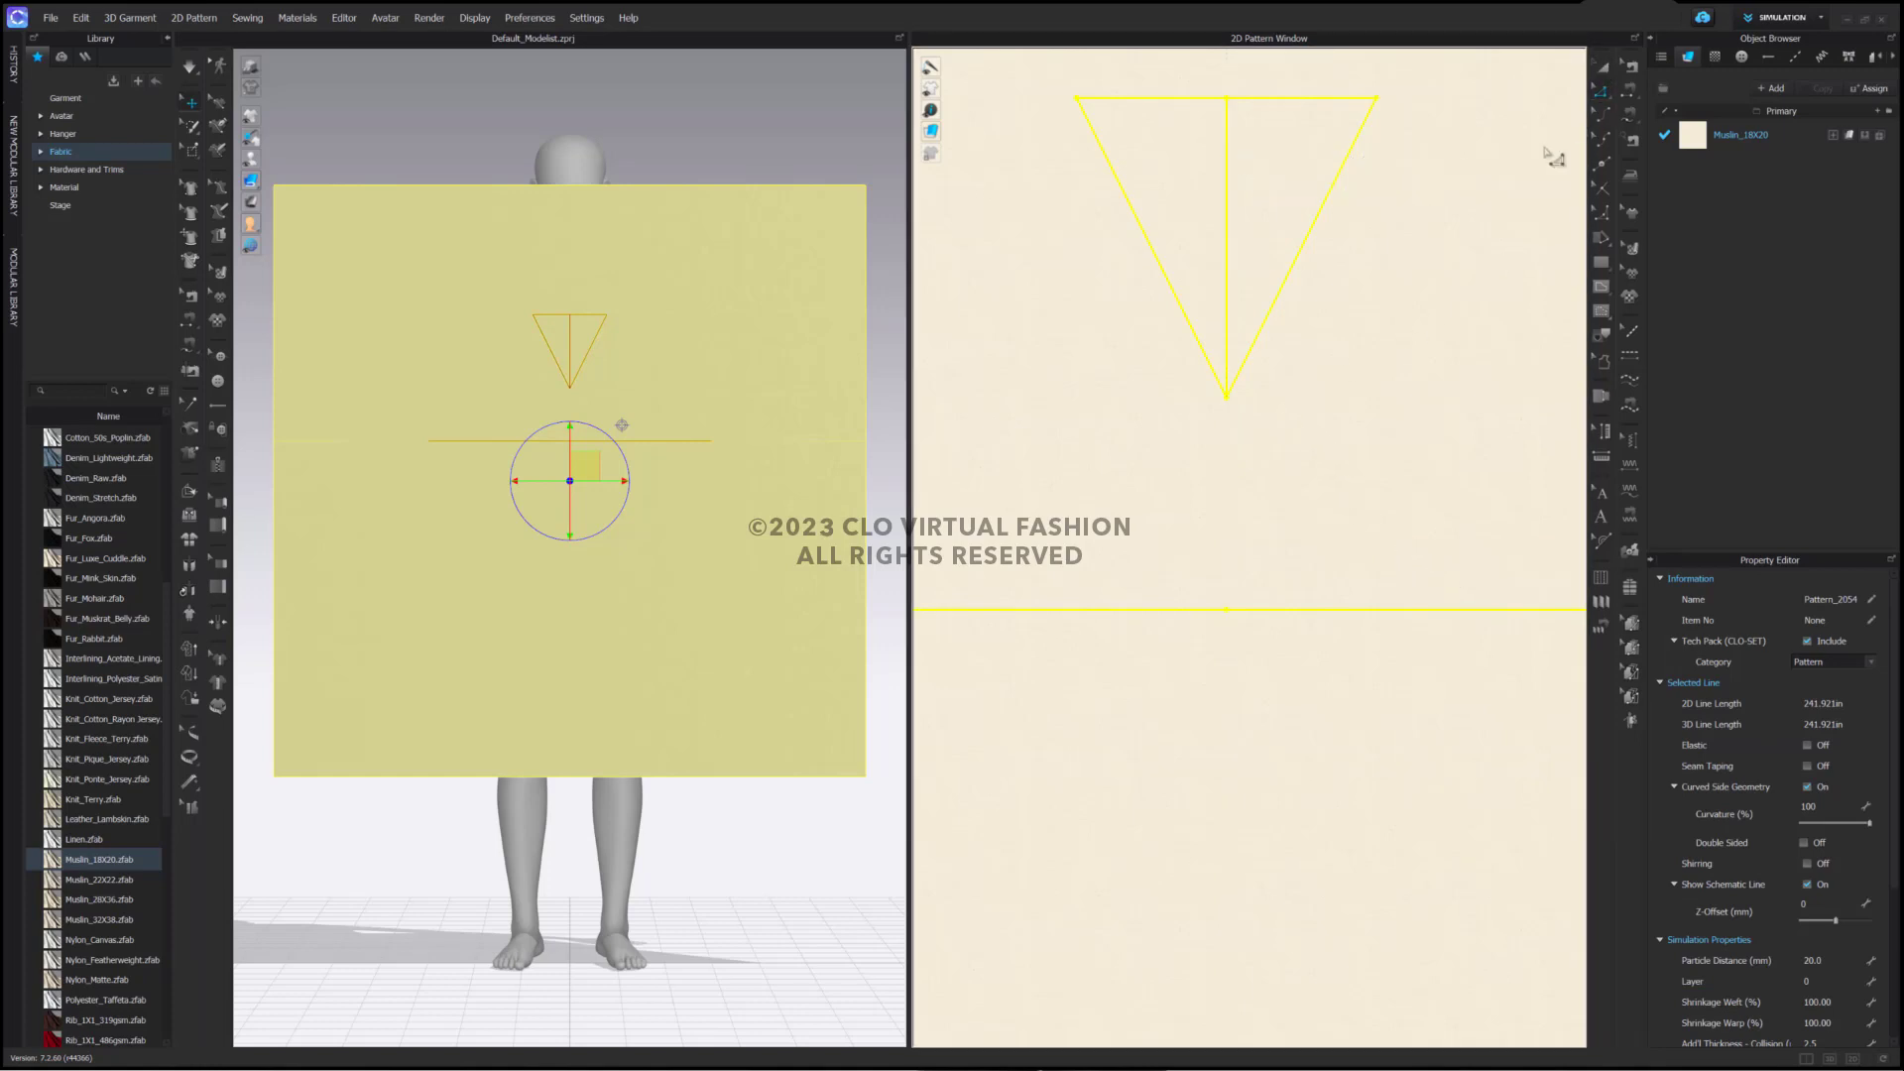
left_click(1514, 217)
left_click(1228, 246)
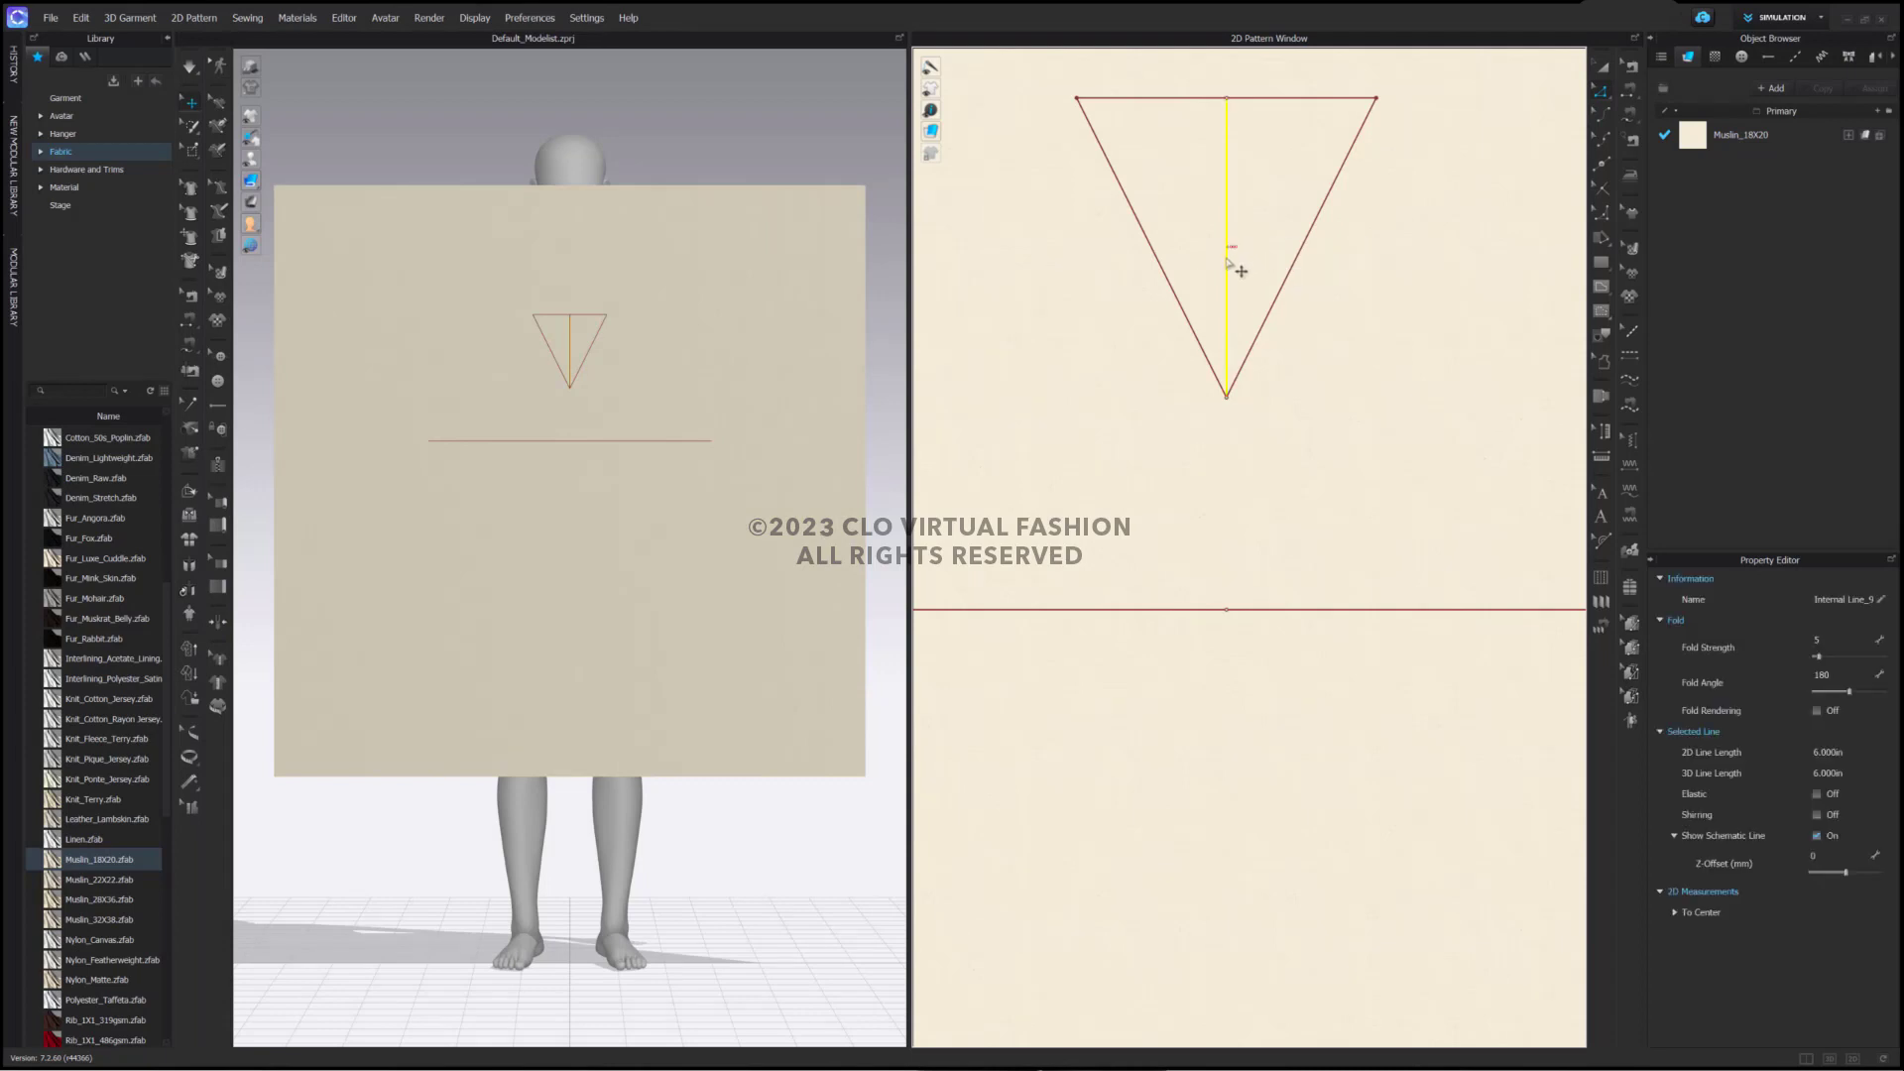
right_click(1227, 262)
left_click(1229, 278)
left_click(1226, 275)
right_click(1227, 279)
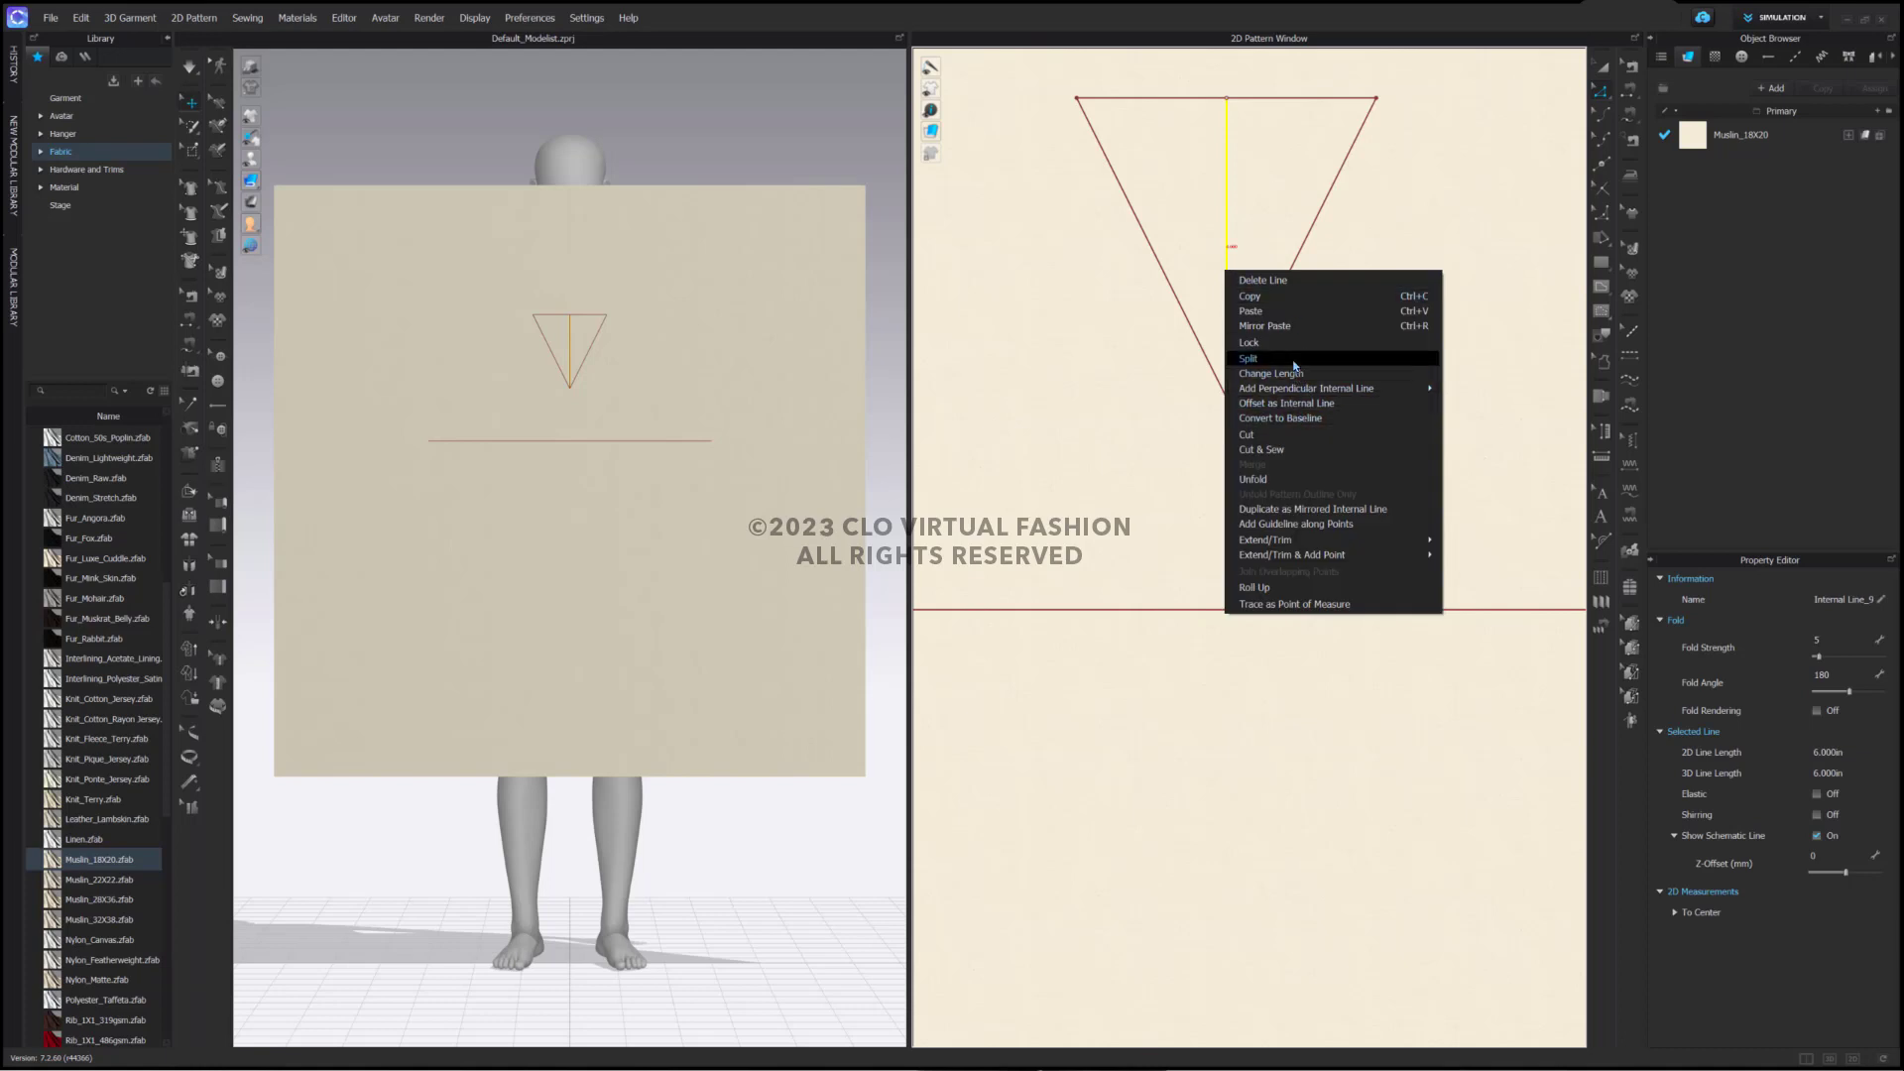
left_click(1307, 281)
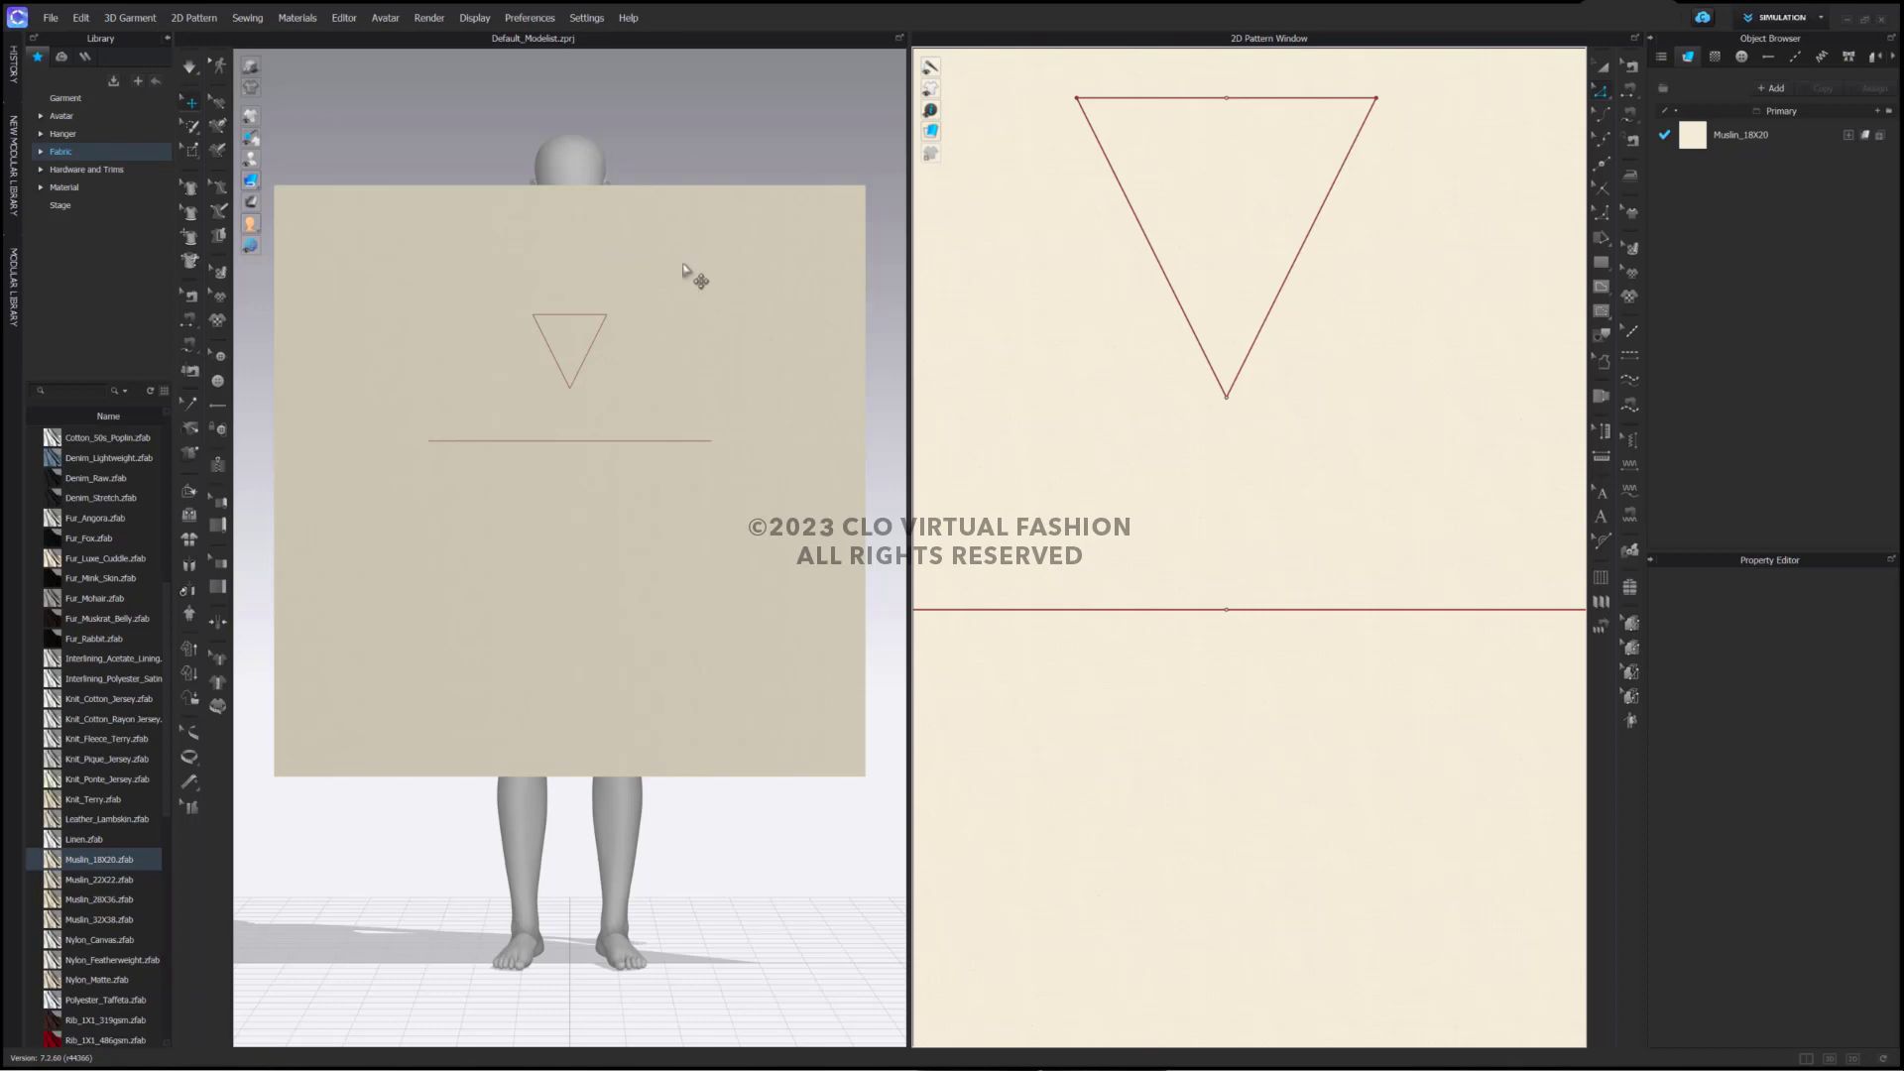
Merge the overlapping points at the triangle's lower tip and at the middle of its upper side
left_click_drag(1262, 431, 1182, 382)
right_click(1228, 401)
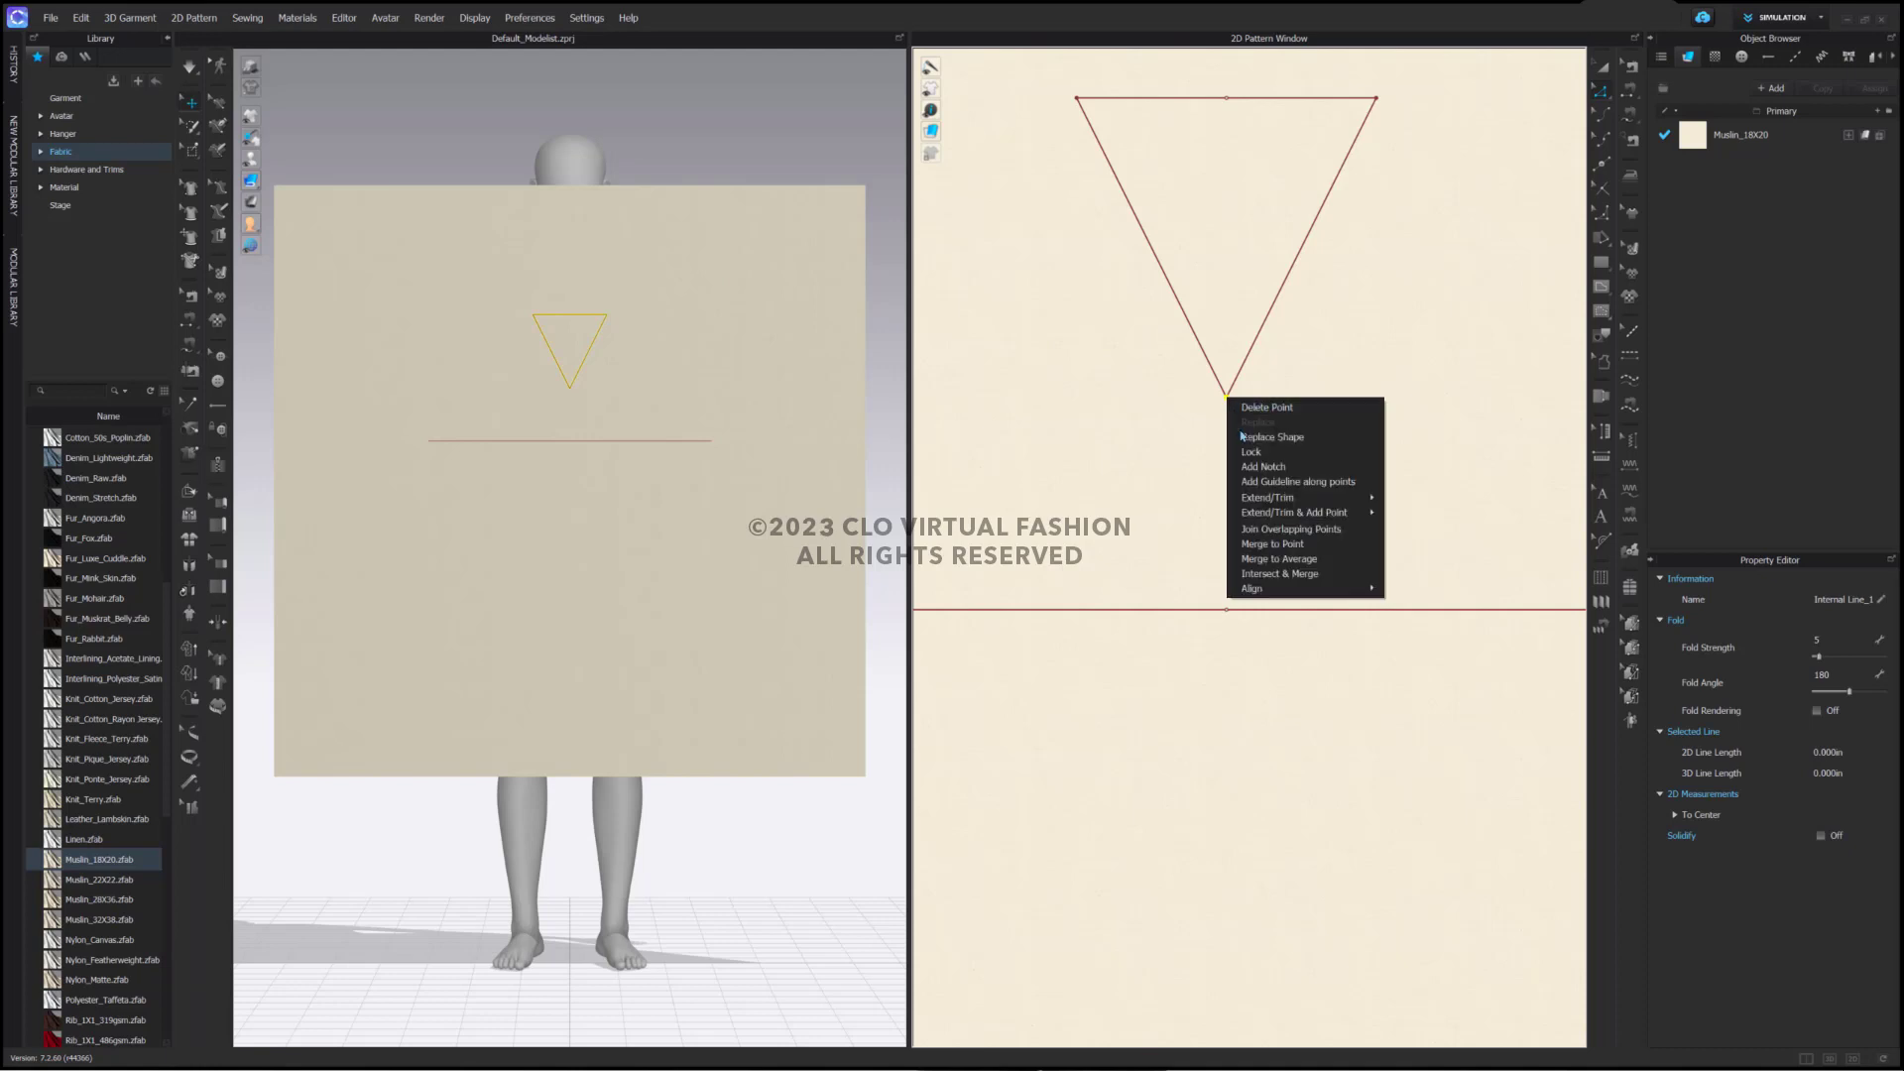
left_click(1273, 545)
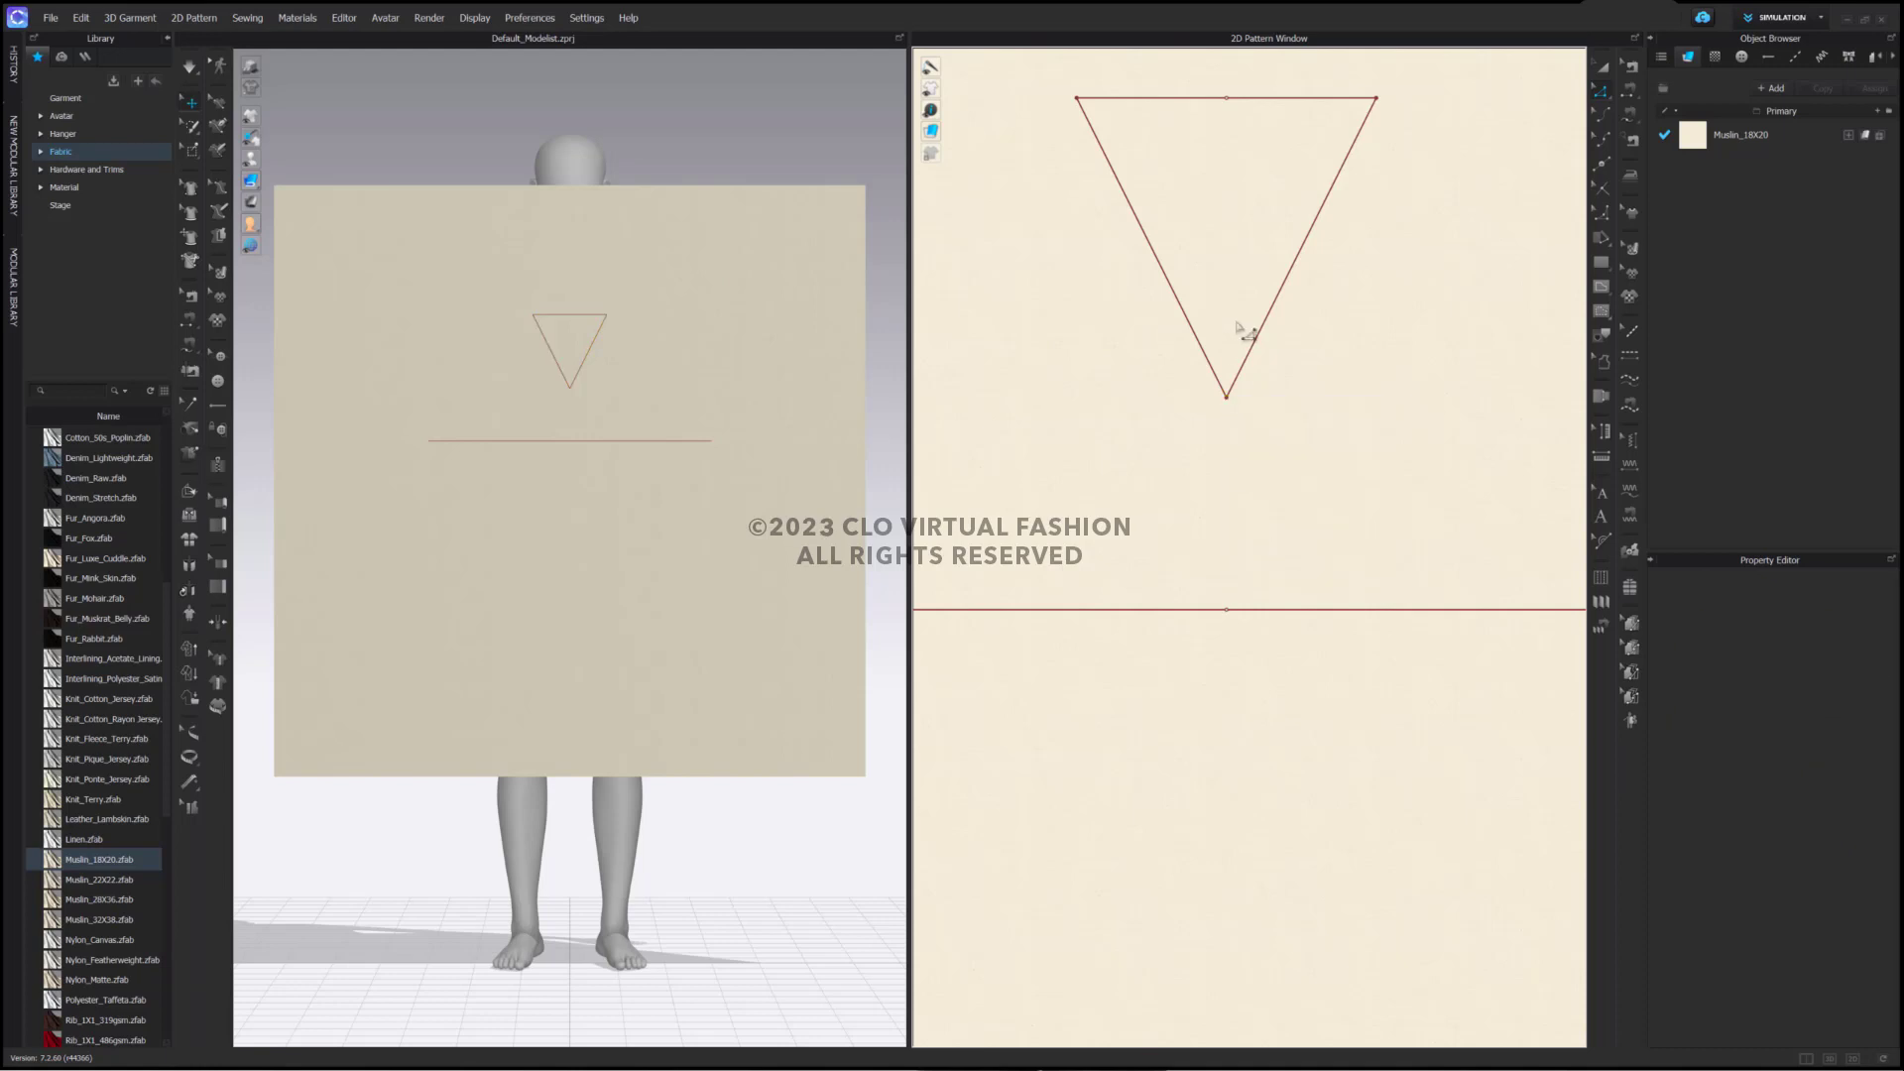
left_click(1226, 98)
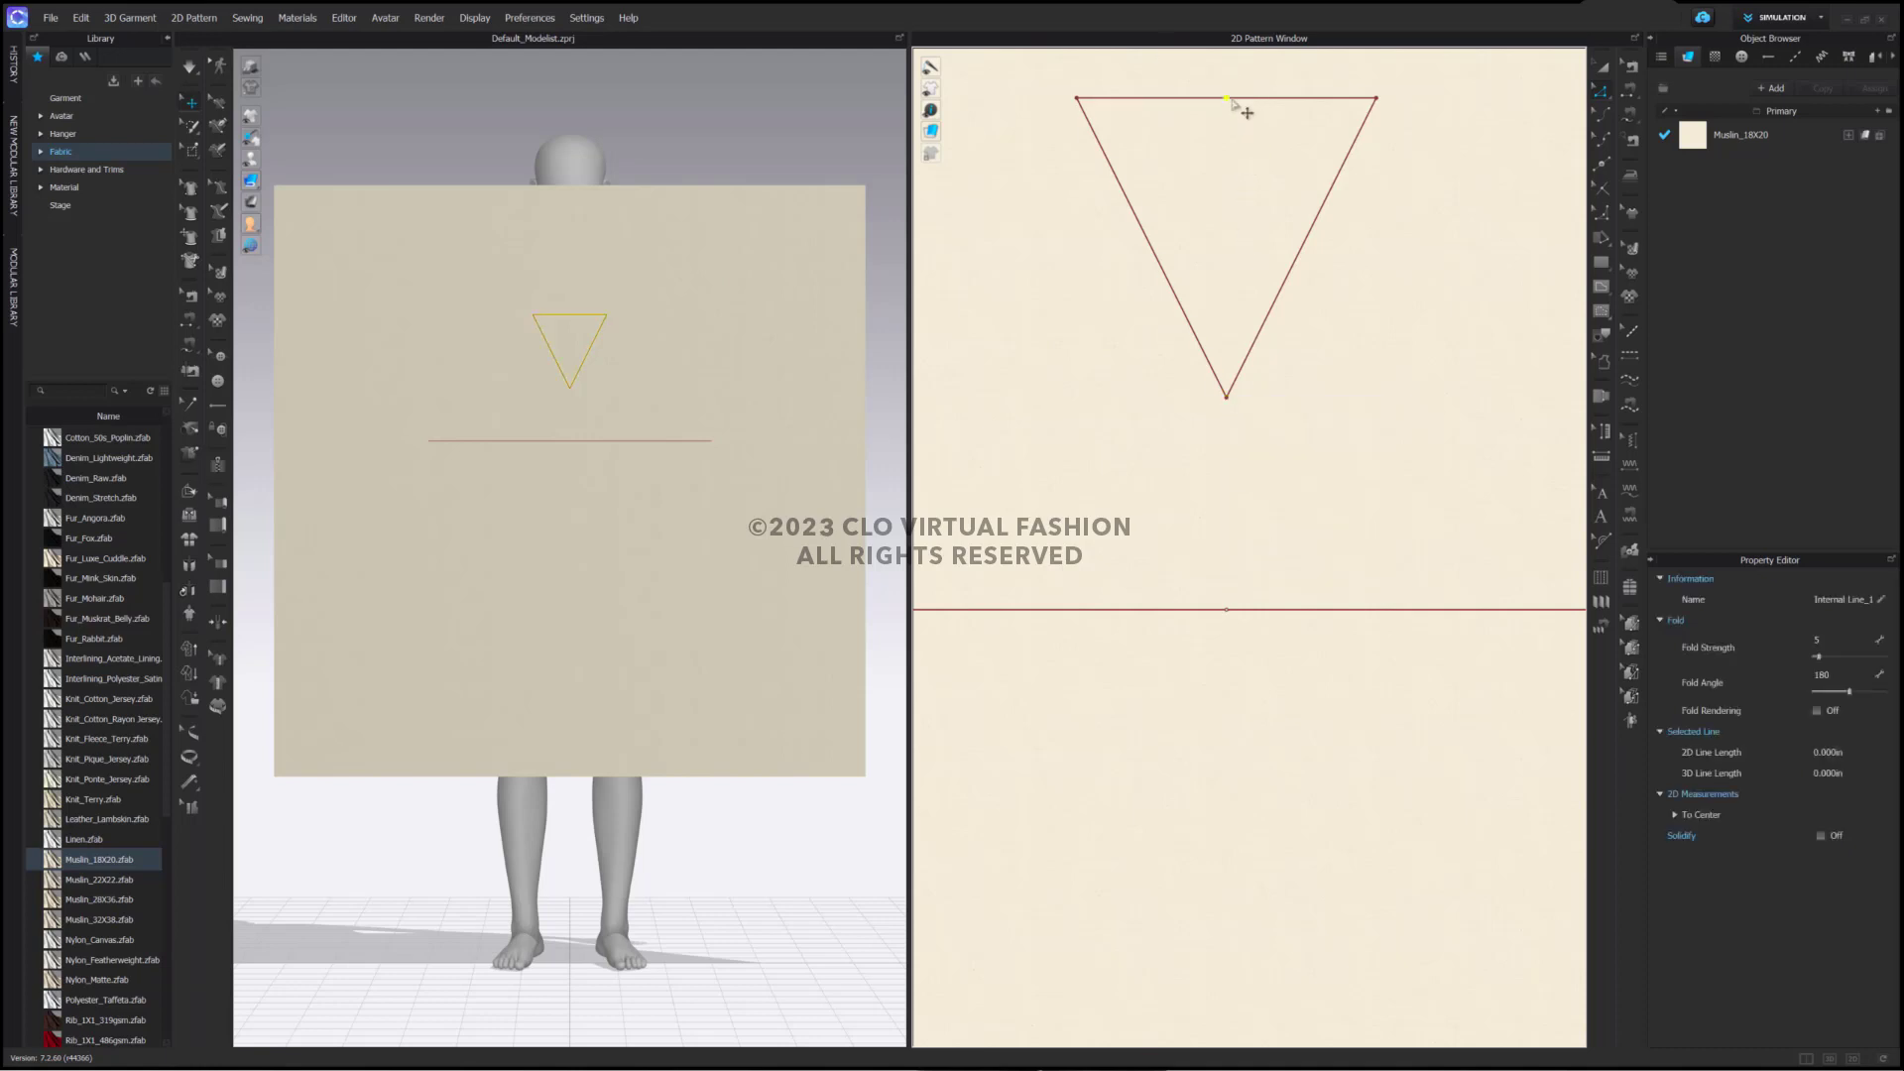
right_click(1227, 99)
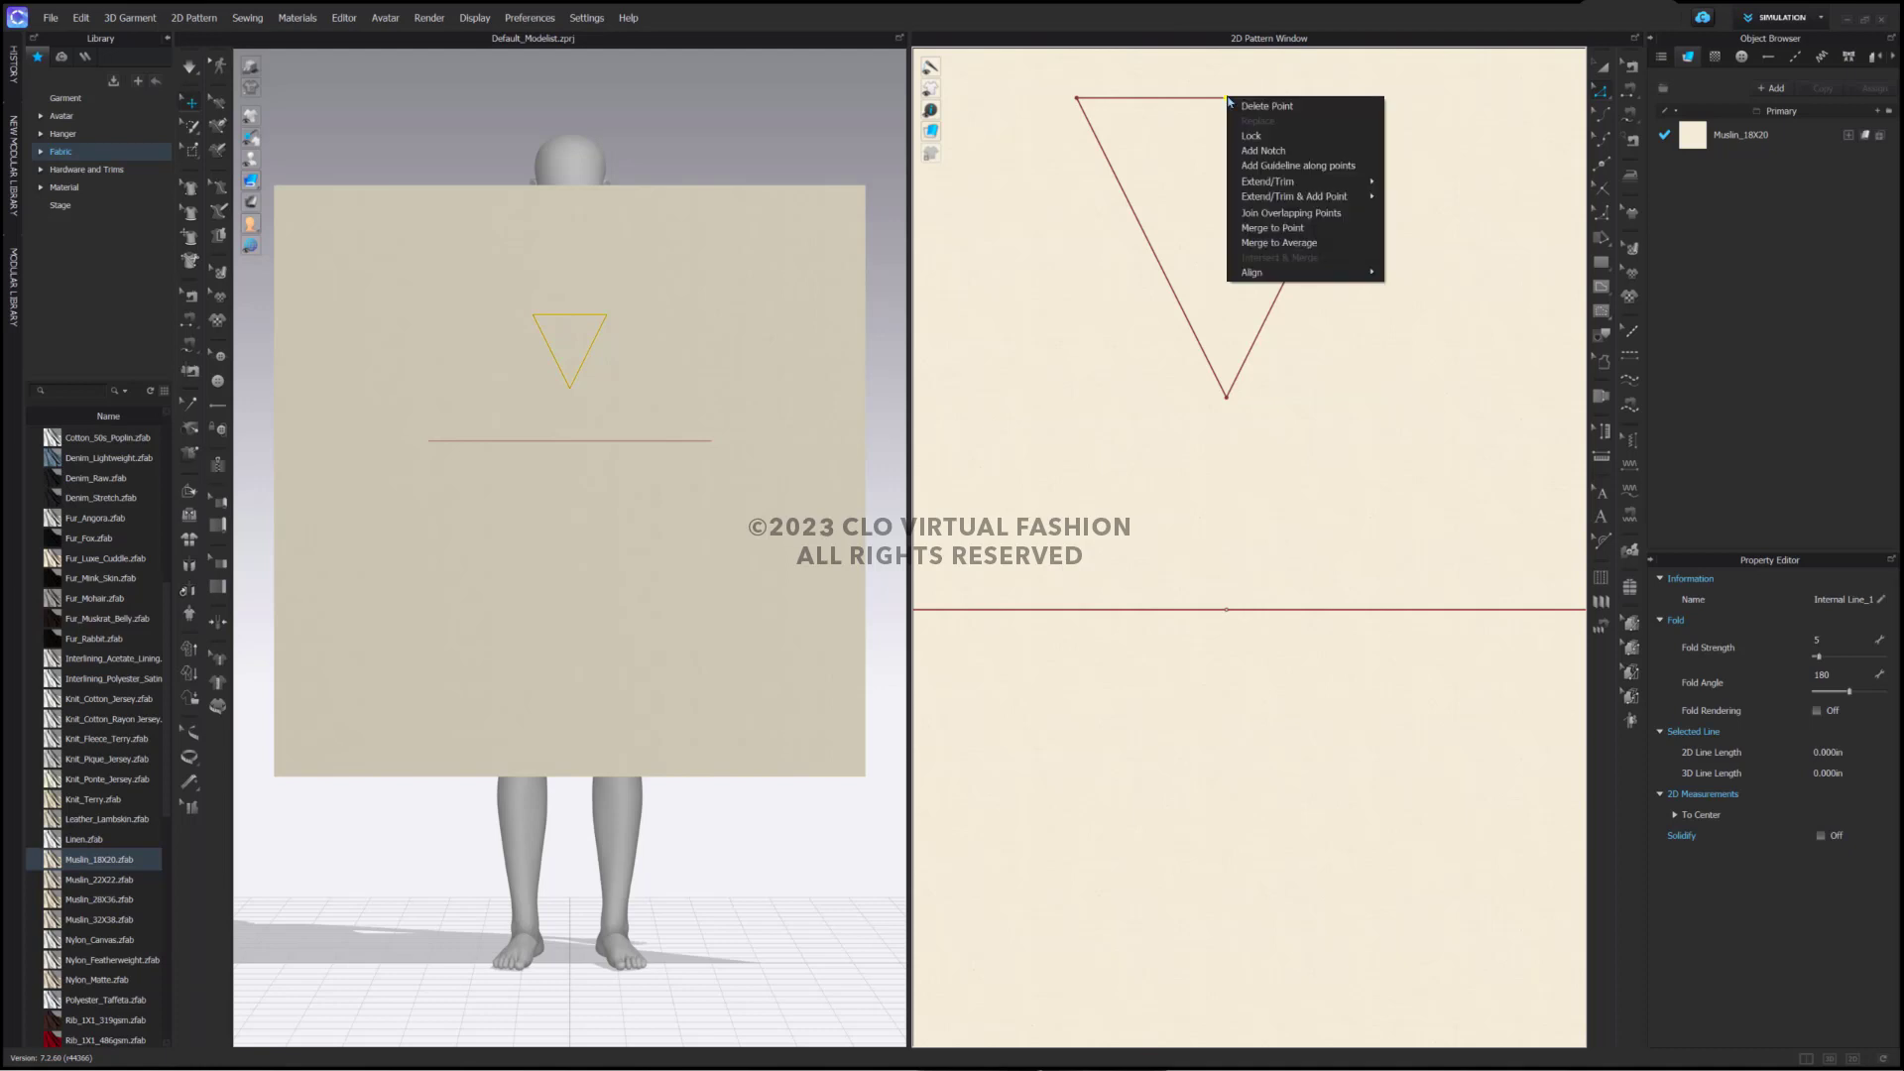
left_click(1318, 227)
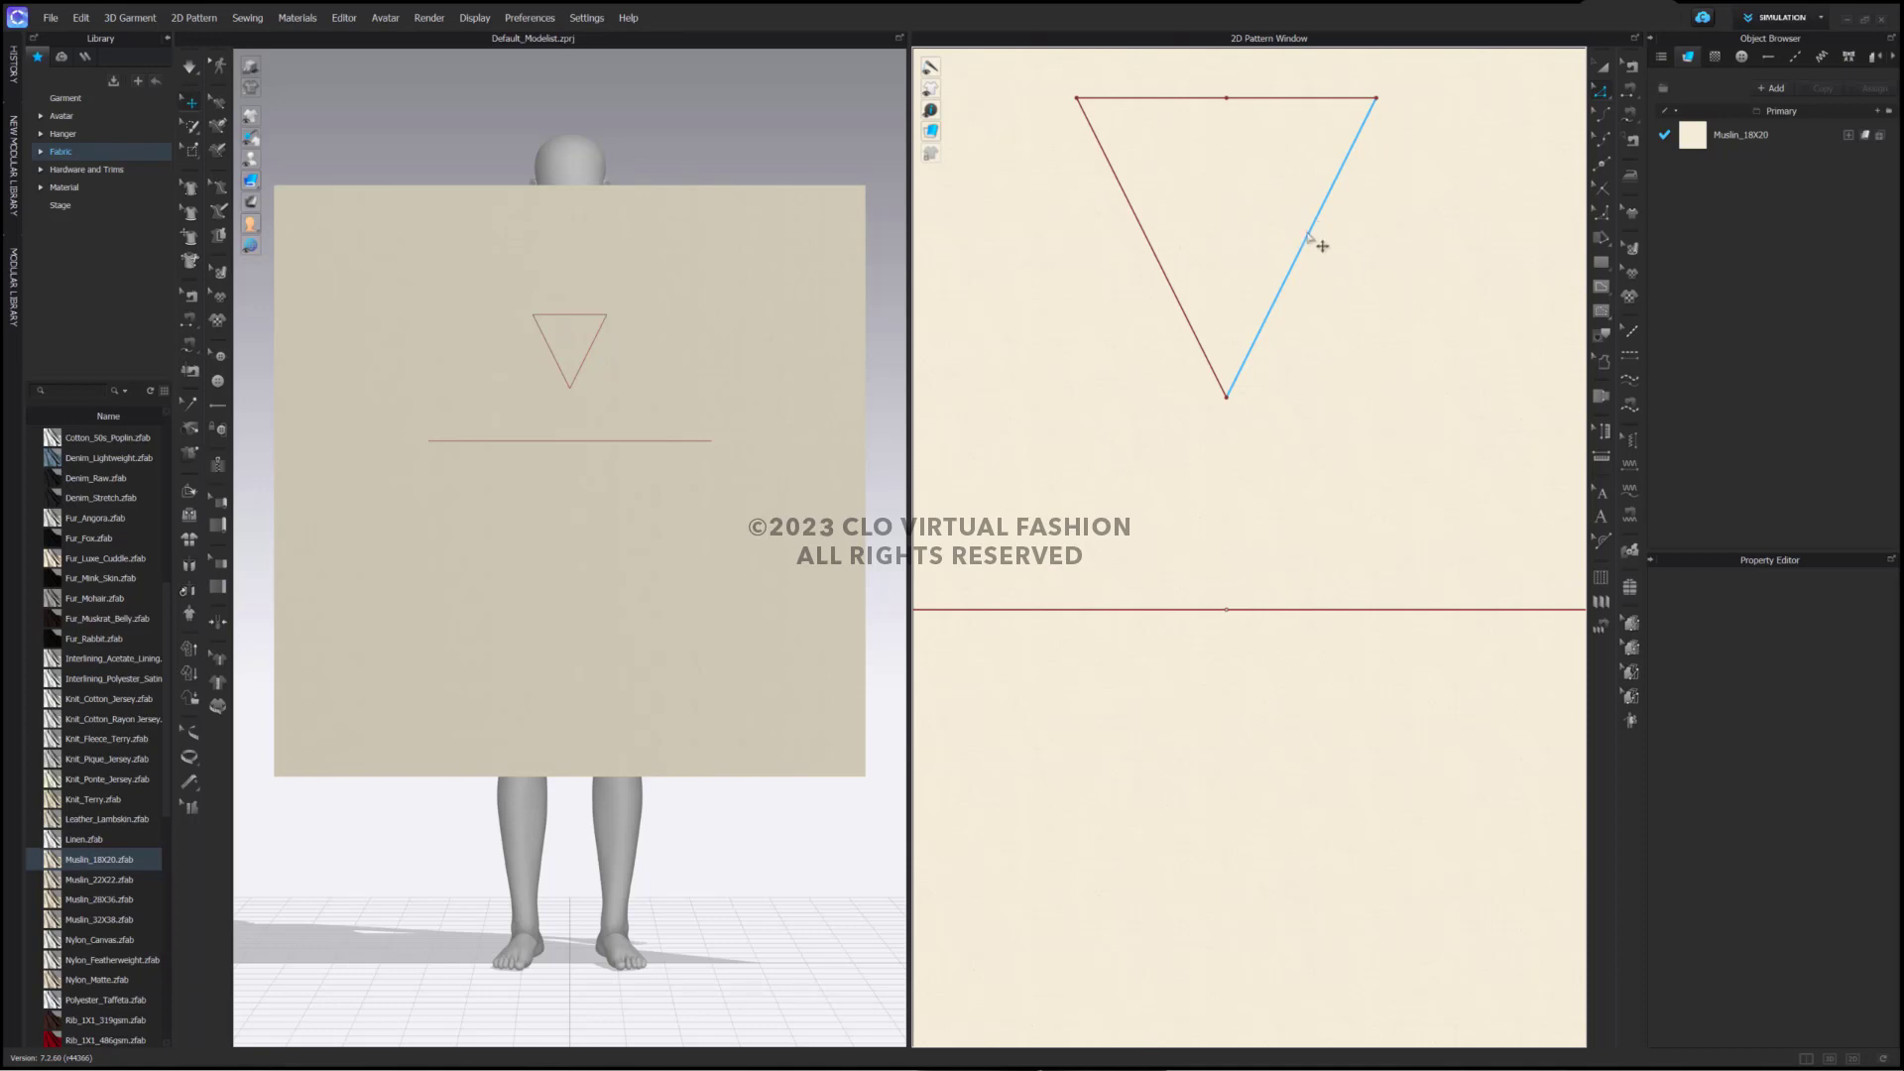
Cut the large pattern along the closed triangle outline
left_click(1308, 234)
right_click(1308, 236)
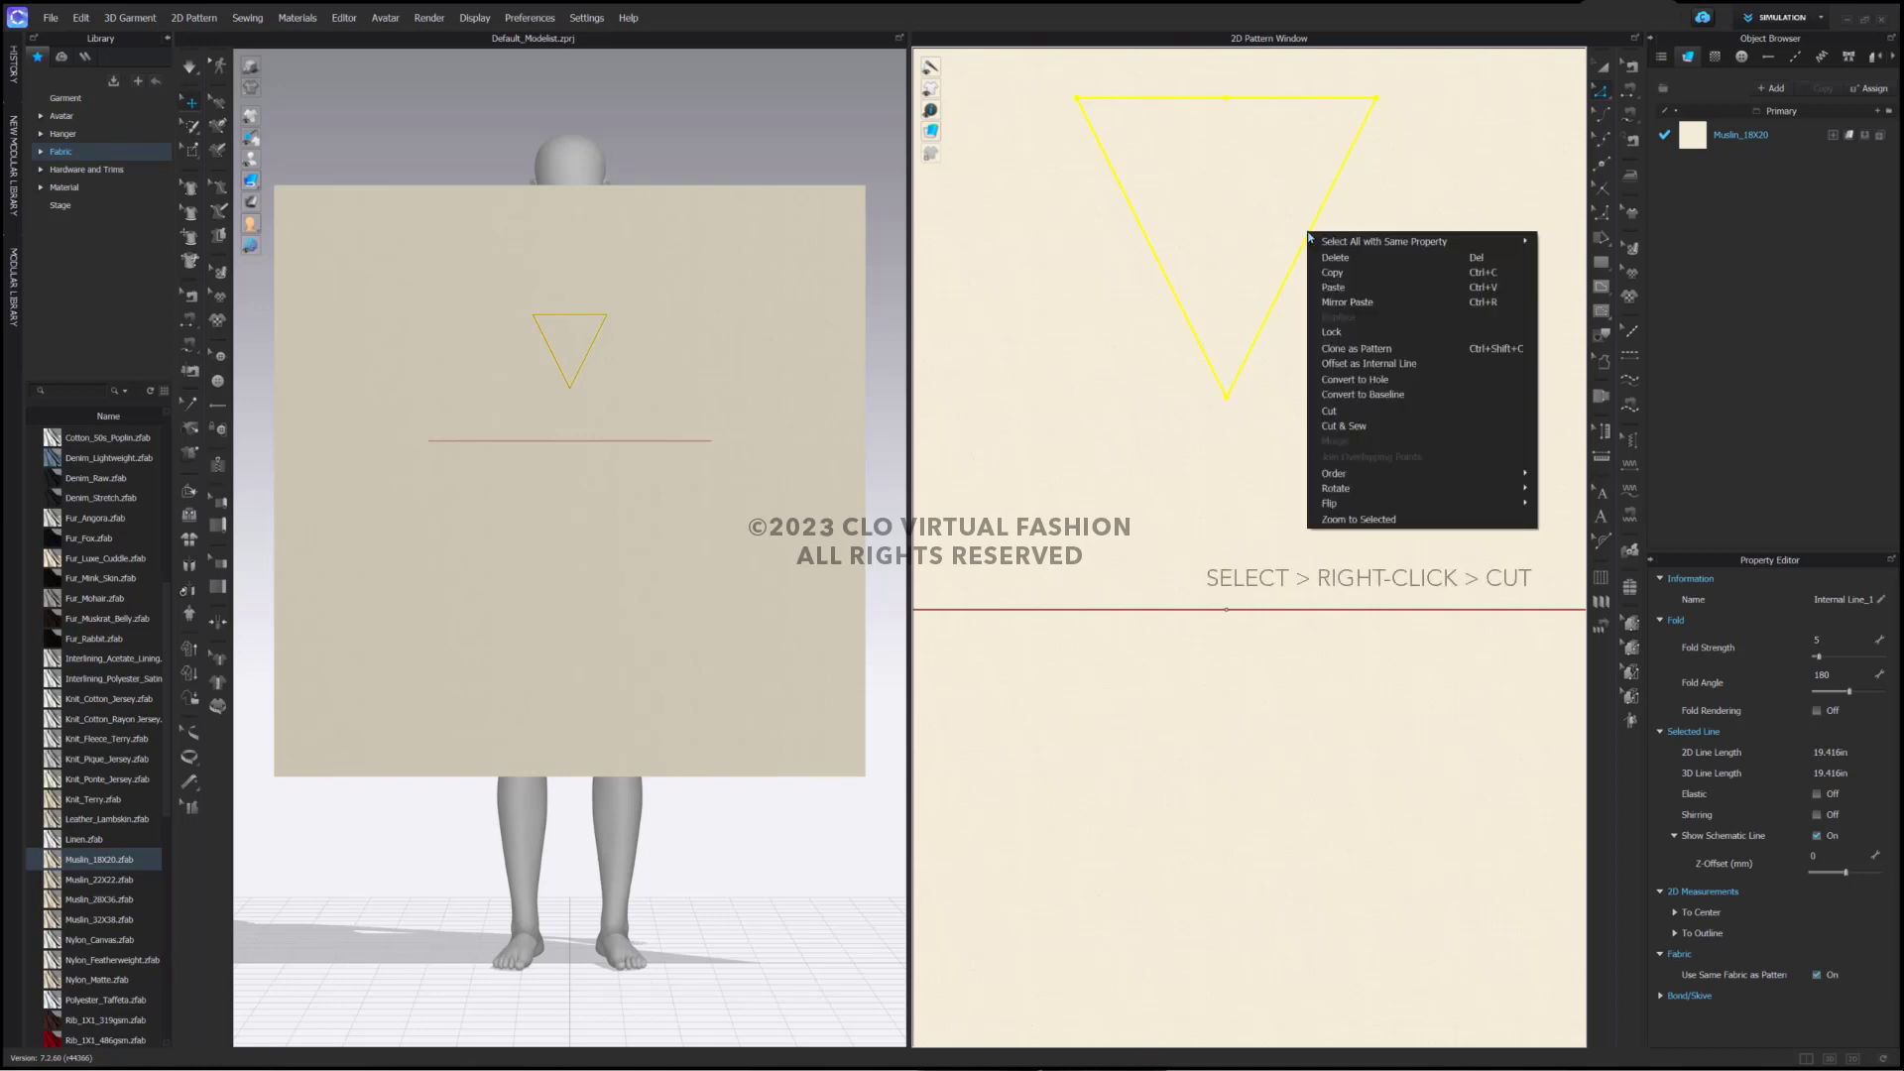
left_click(1334, 411)
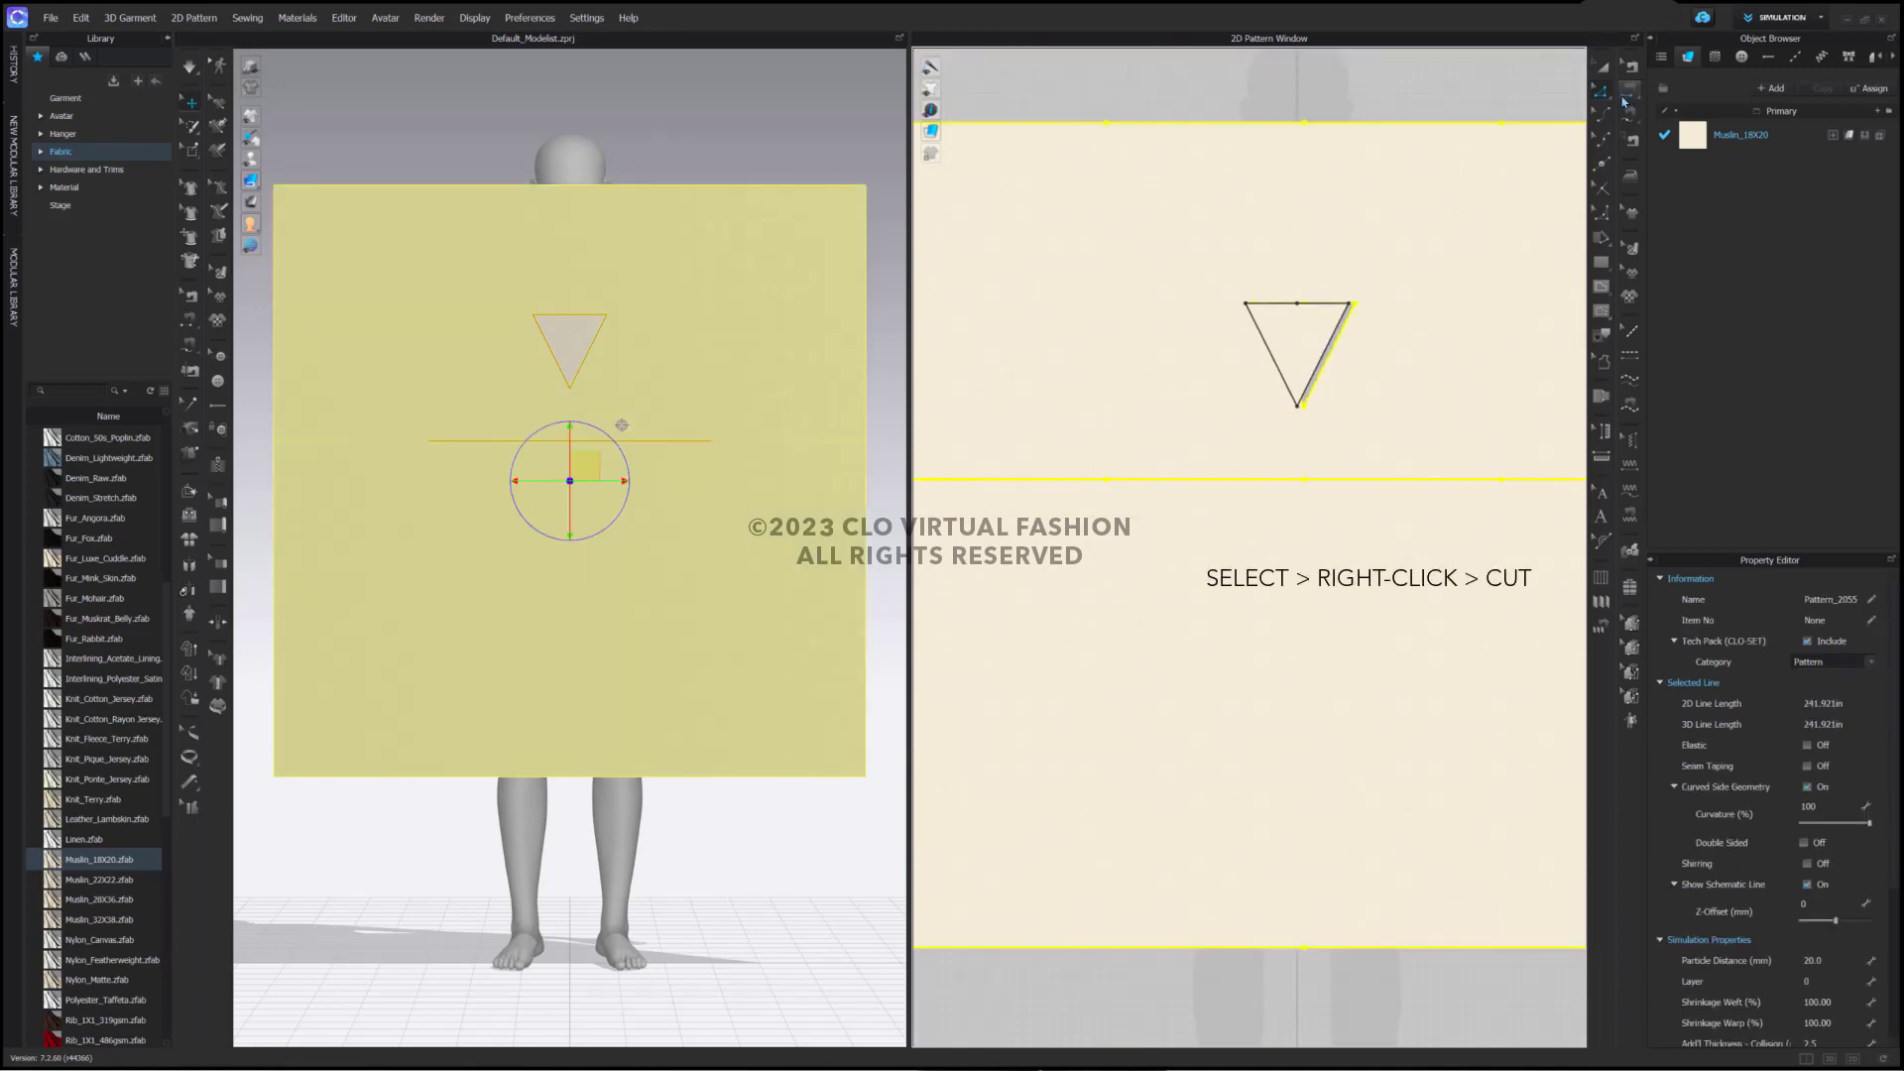
Move the cut-out triangle piece above the large pattern and deactivate both its pattern and sewing
left_click_drag(1231, 517, 1480, 115)
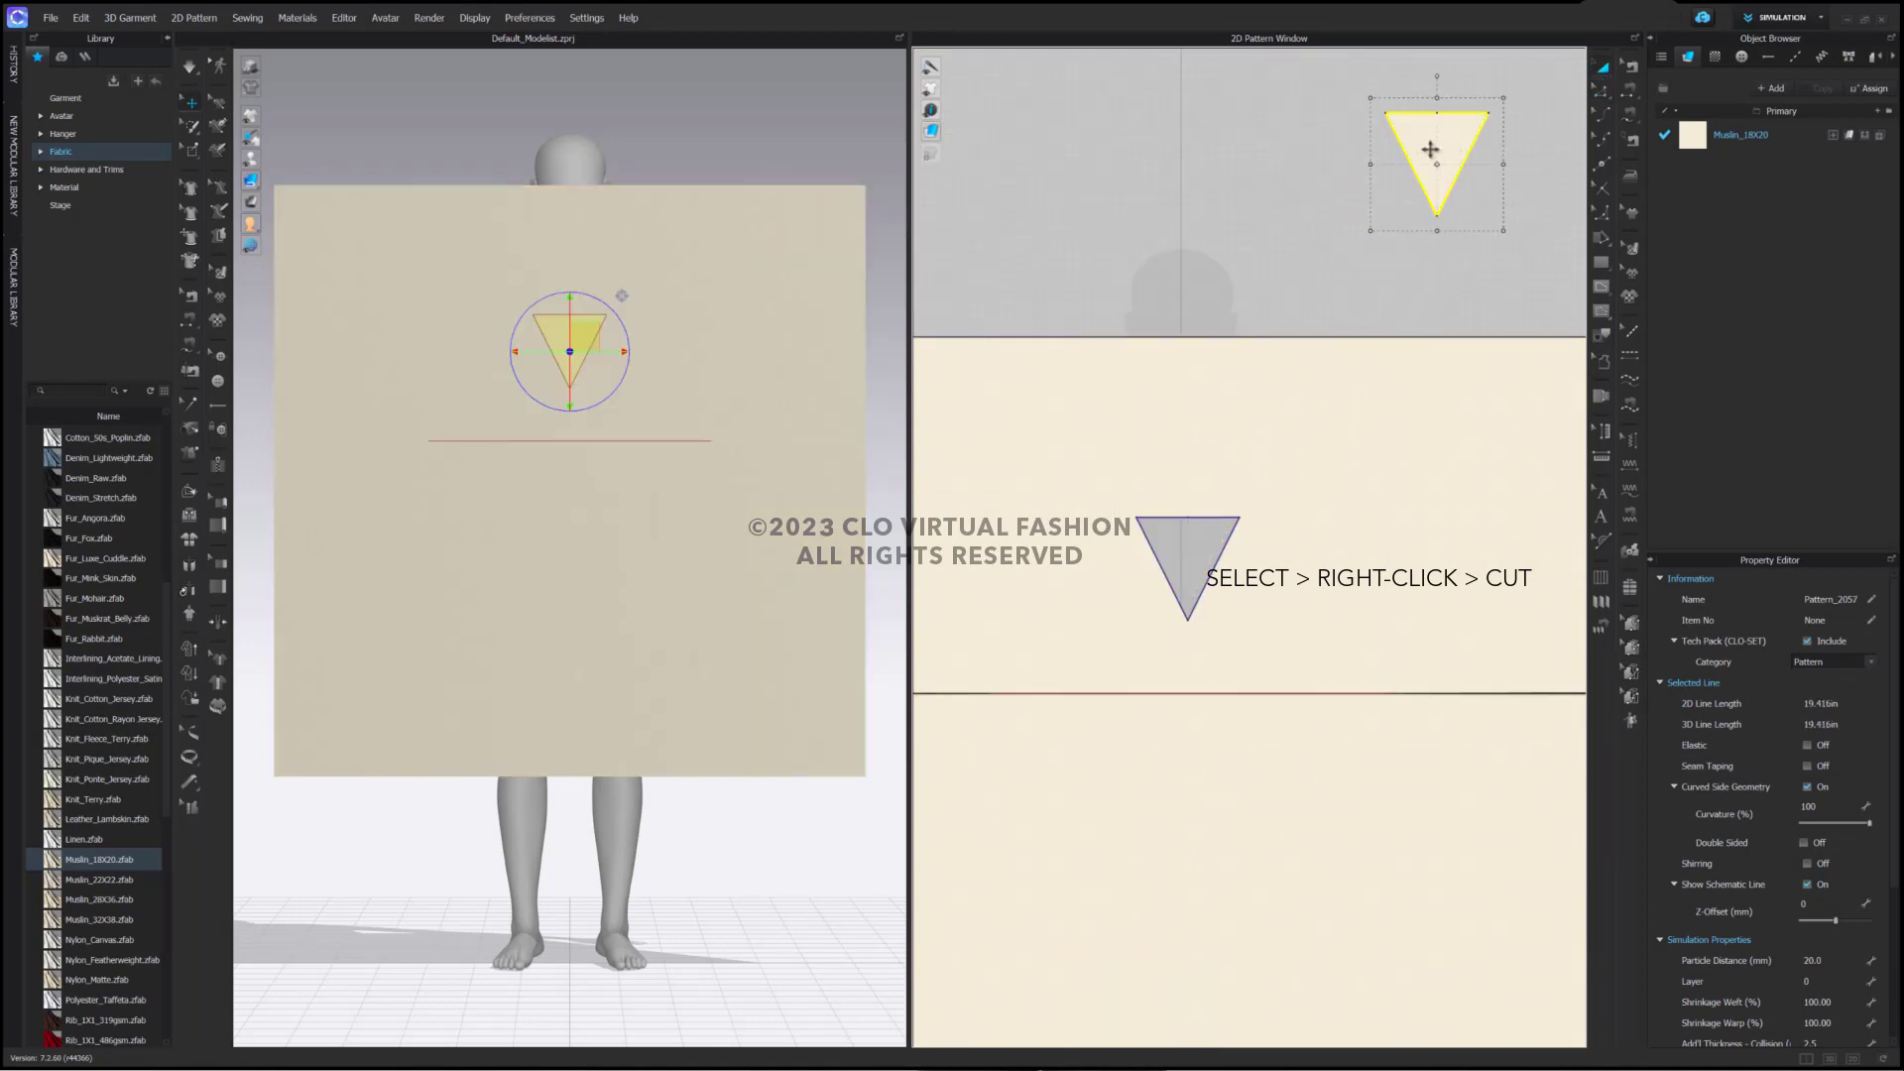
right_click(1438, 171)
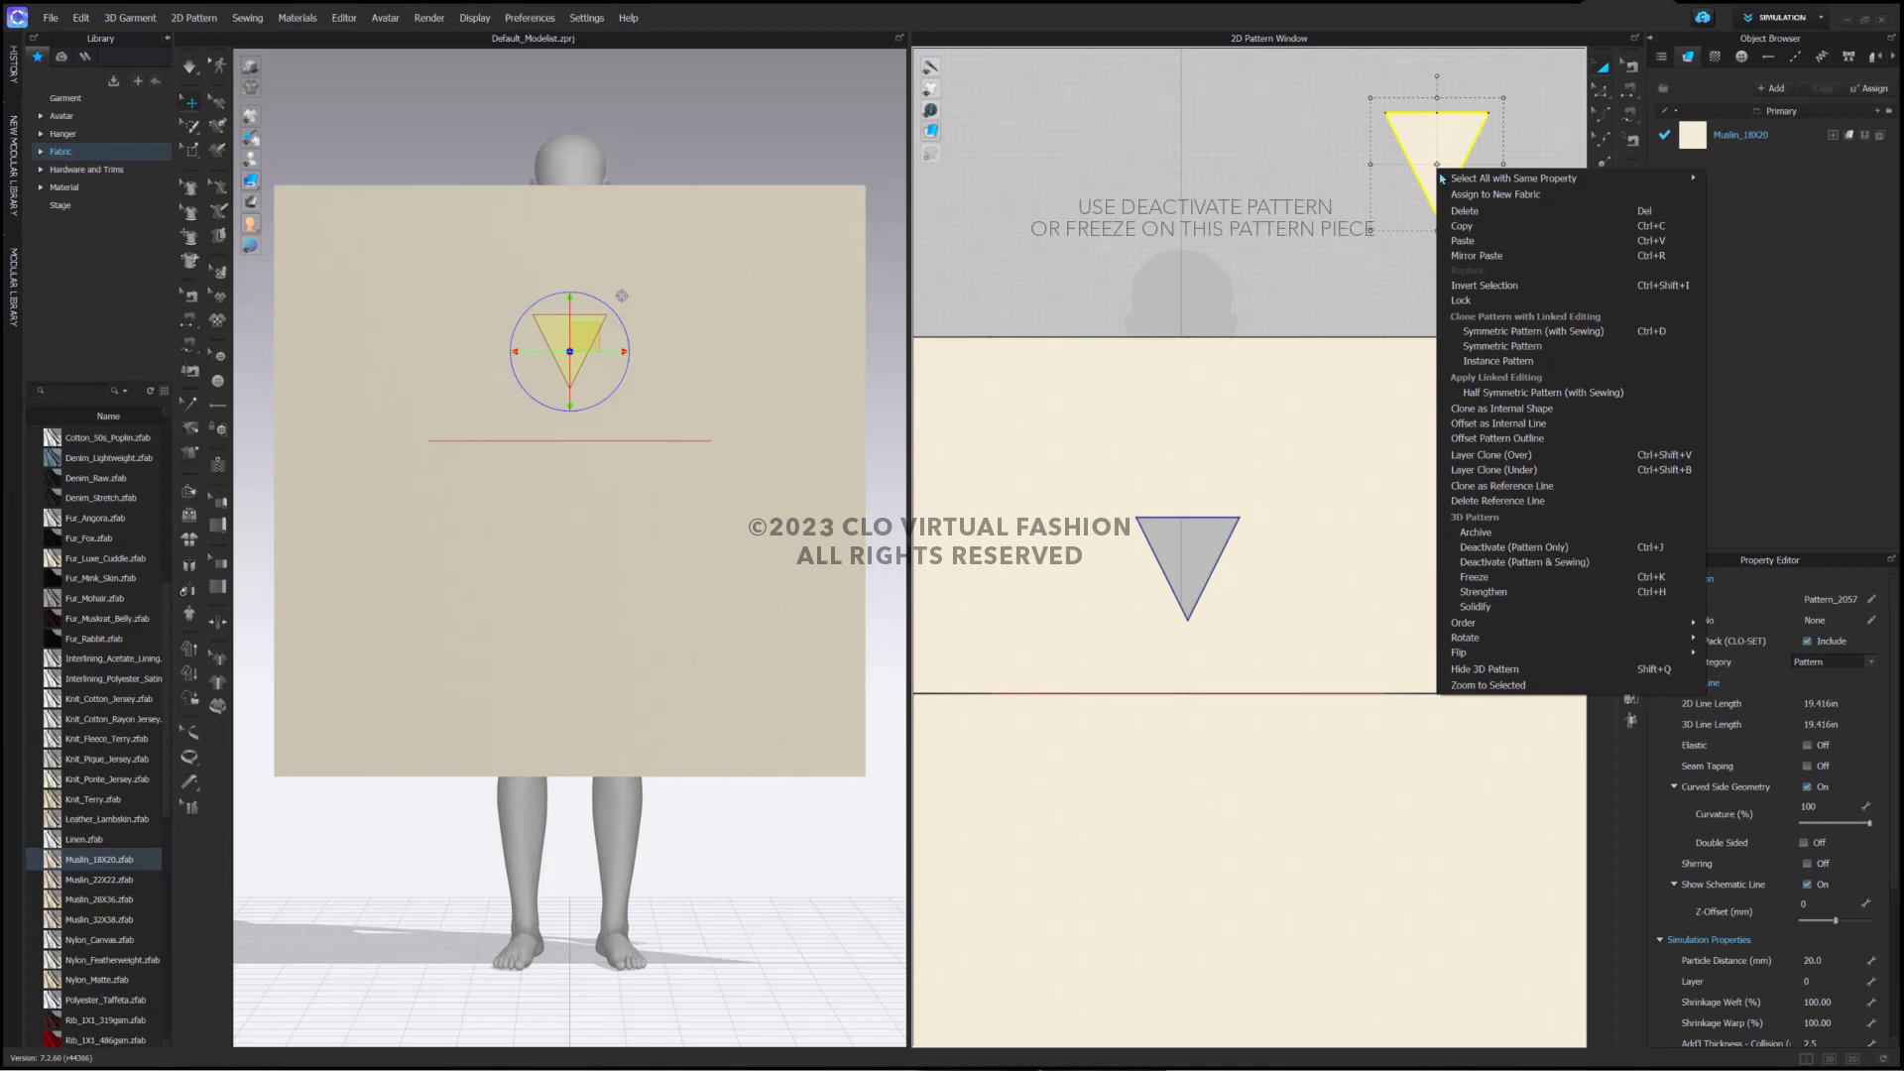
left_click(1545, 562)
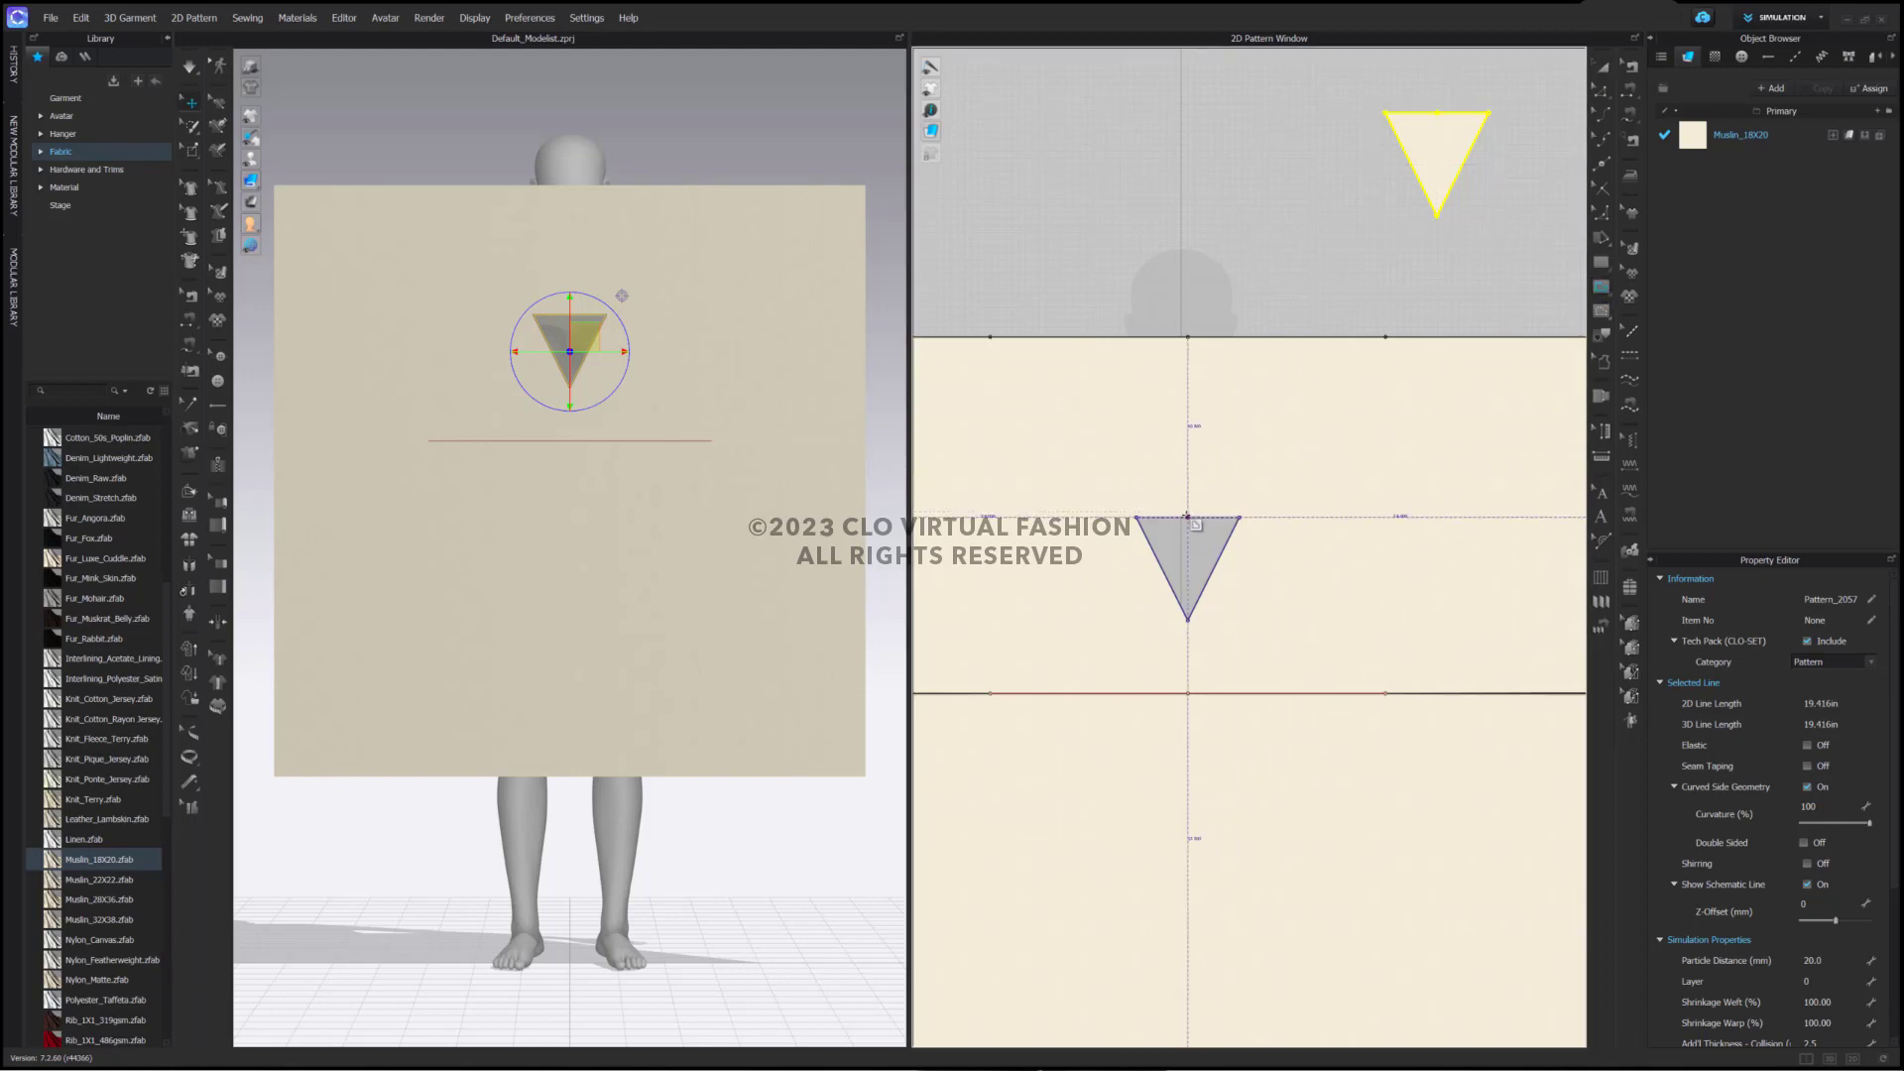
Draw a 10.5 in vertical internal line from the middle of the triangular opening's upper side to the pattern's top edge, and cut and sew along it
left_click(1187, 516)
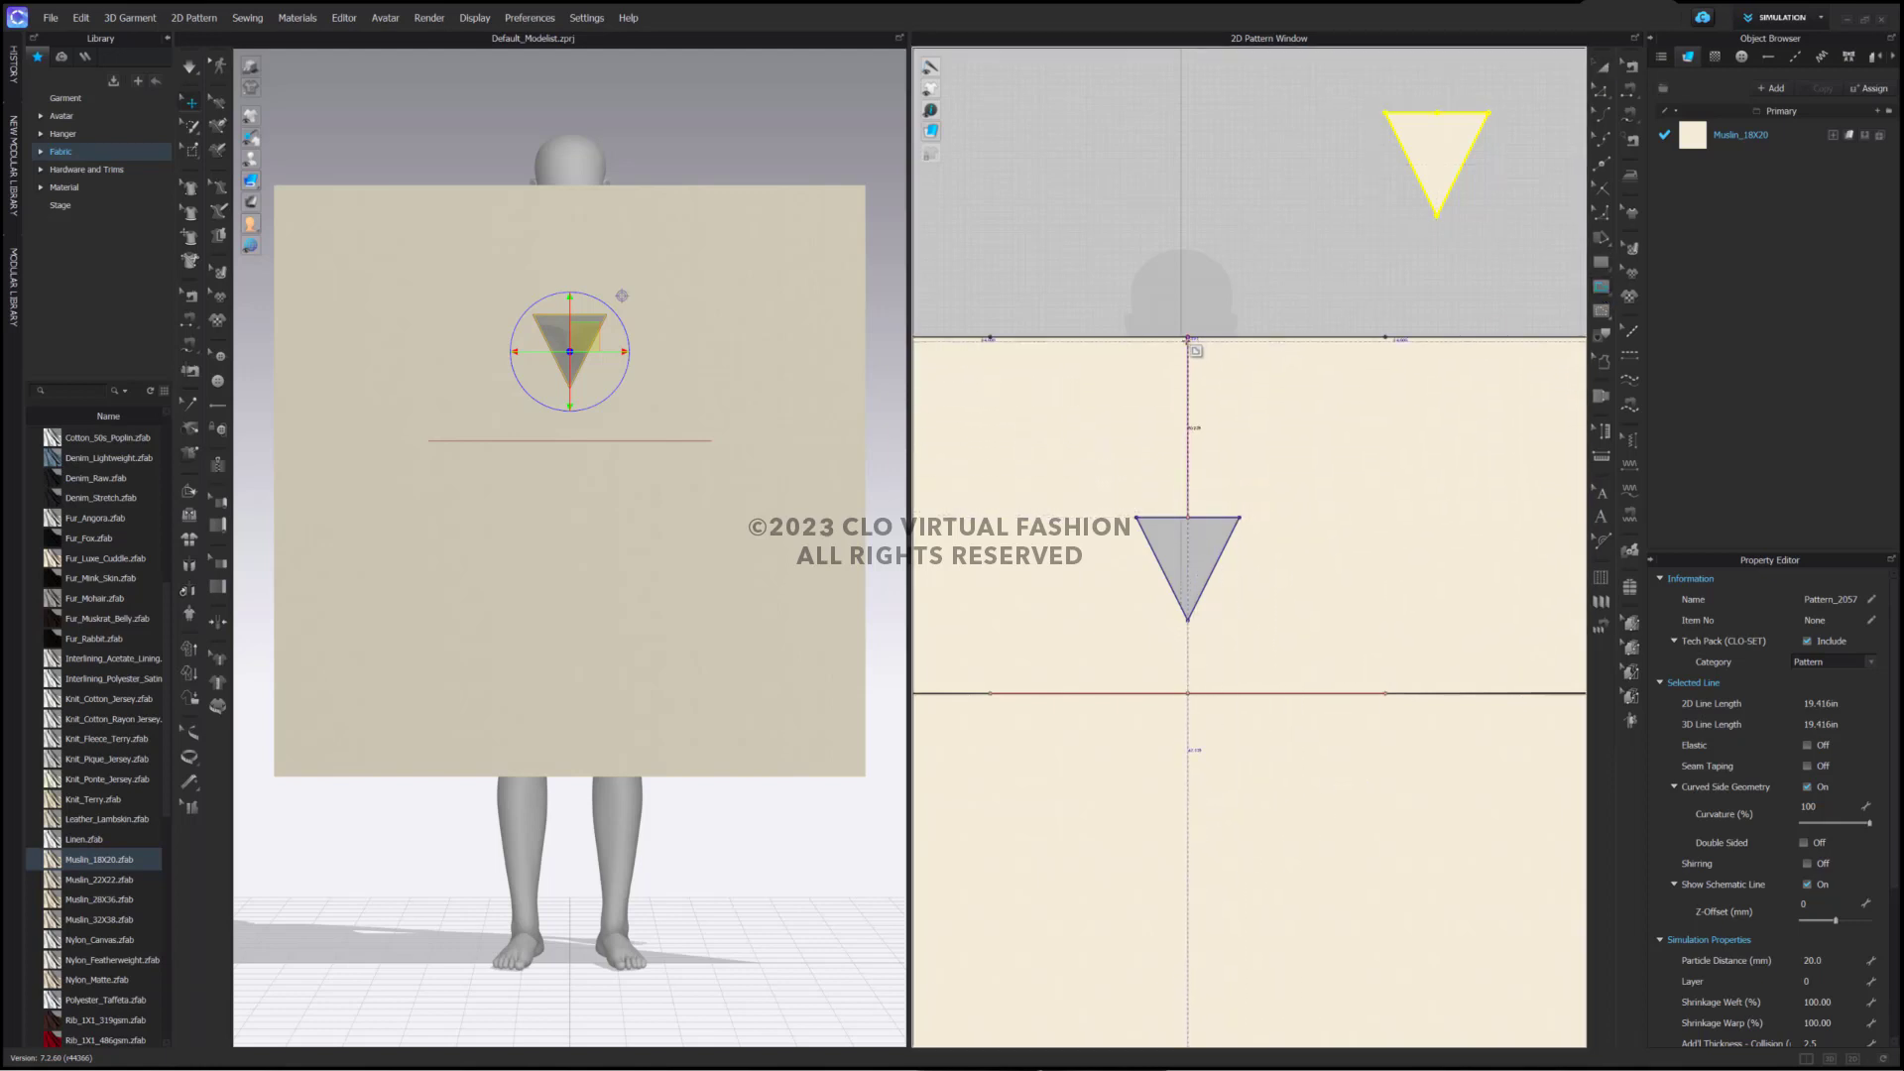
double_click(1187, 338)
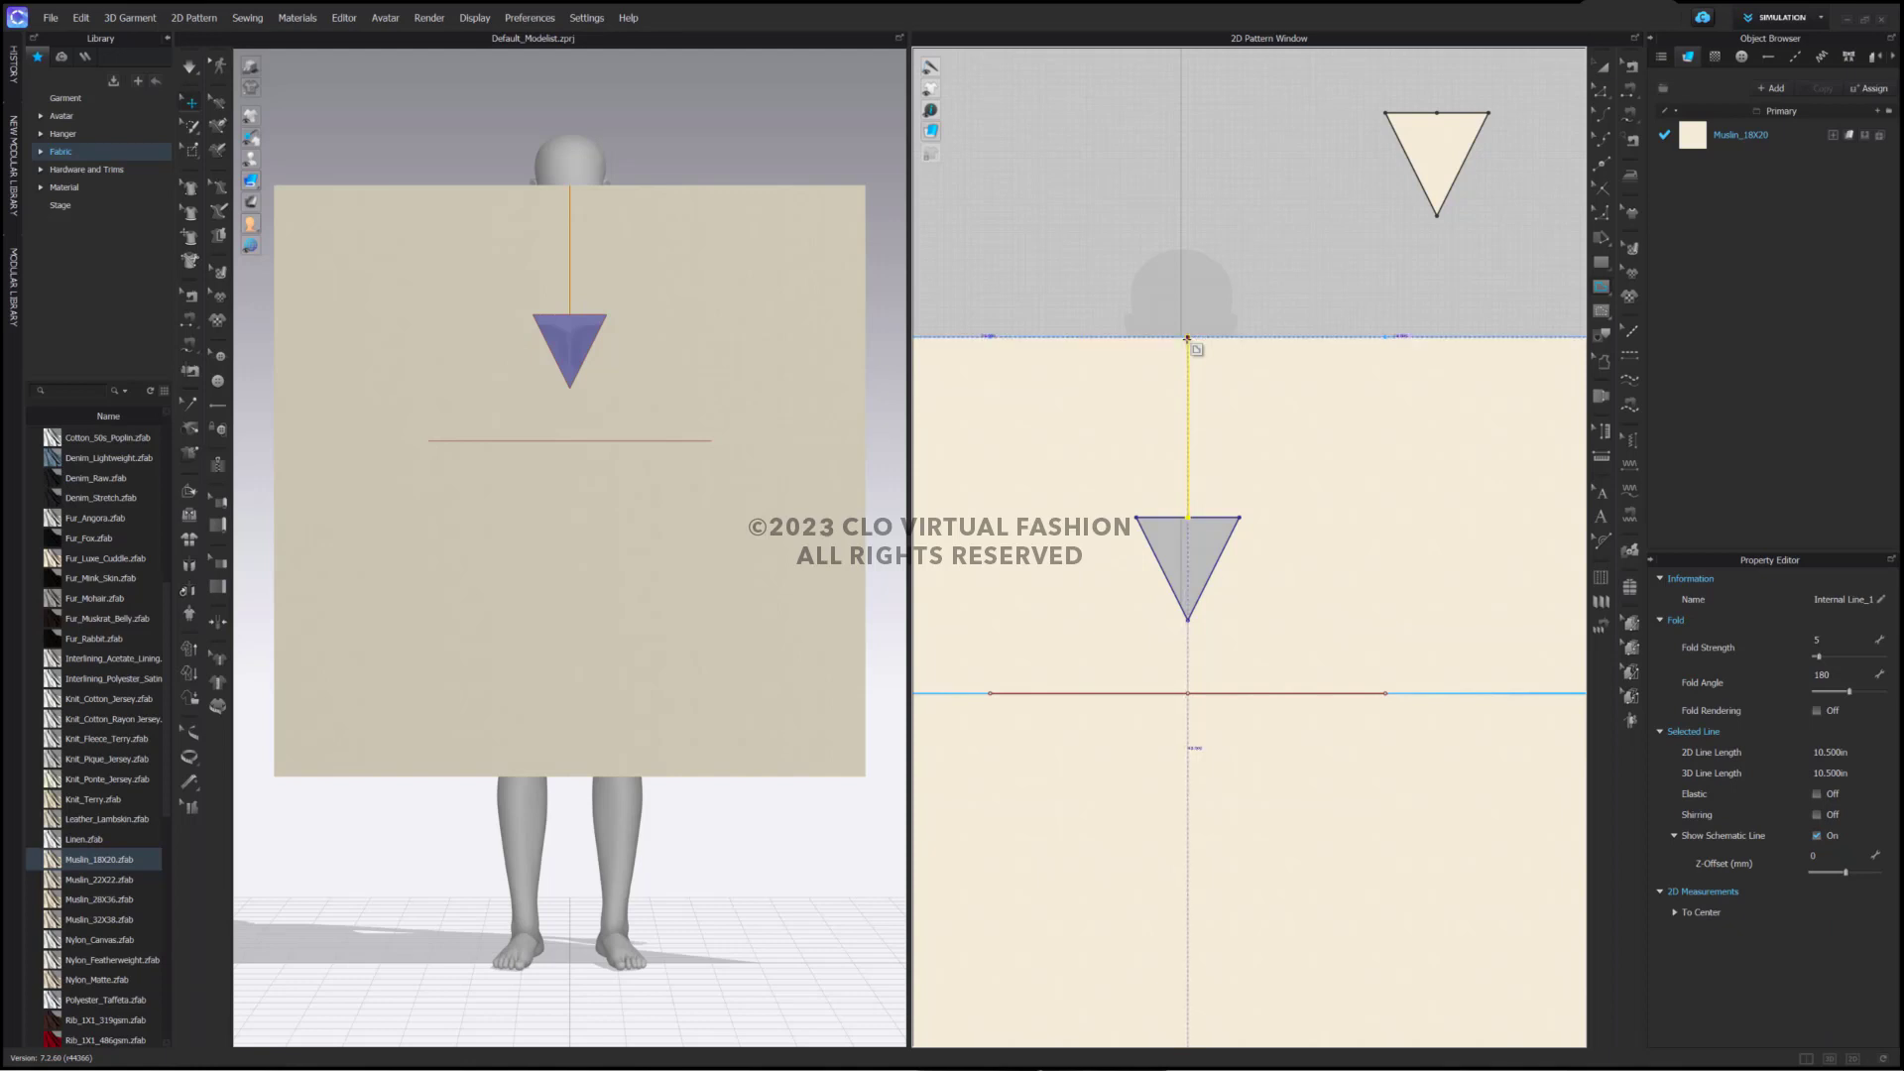
right_click(1191, 371)
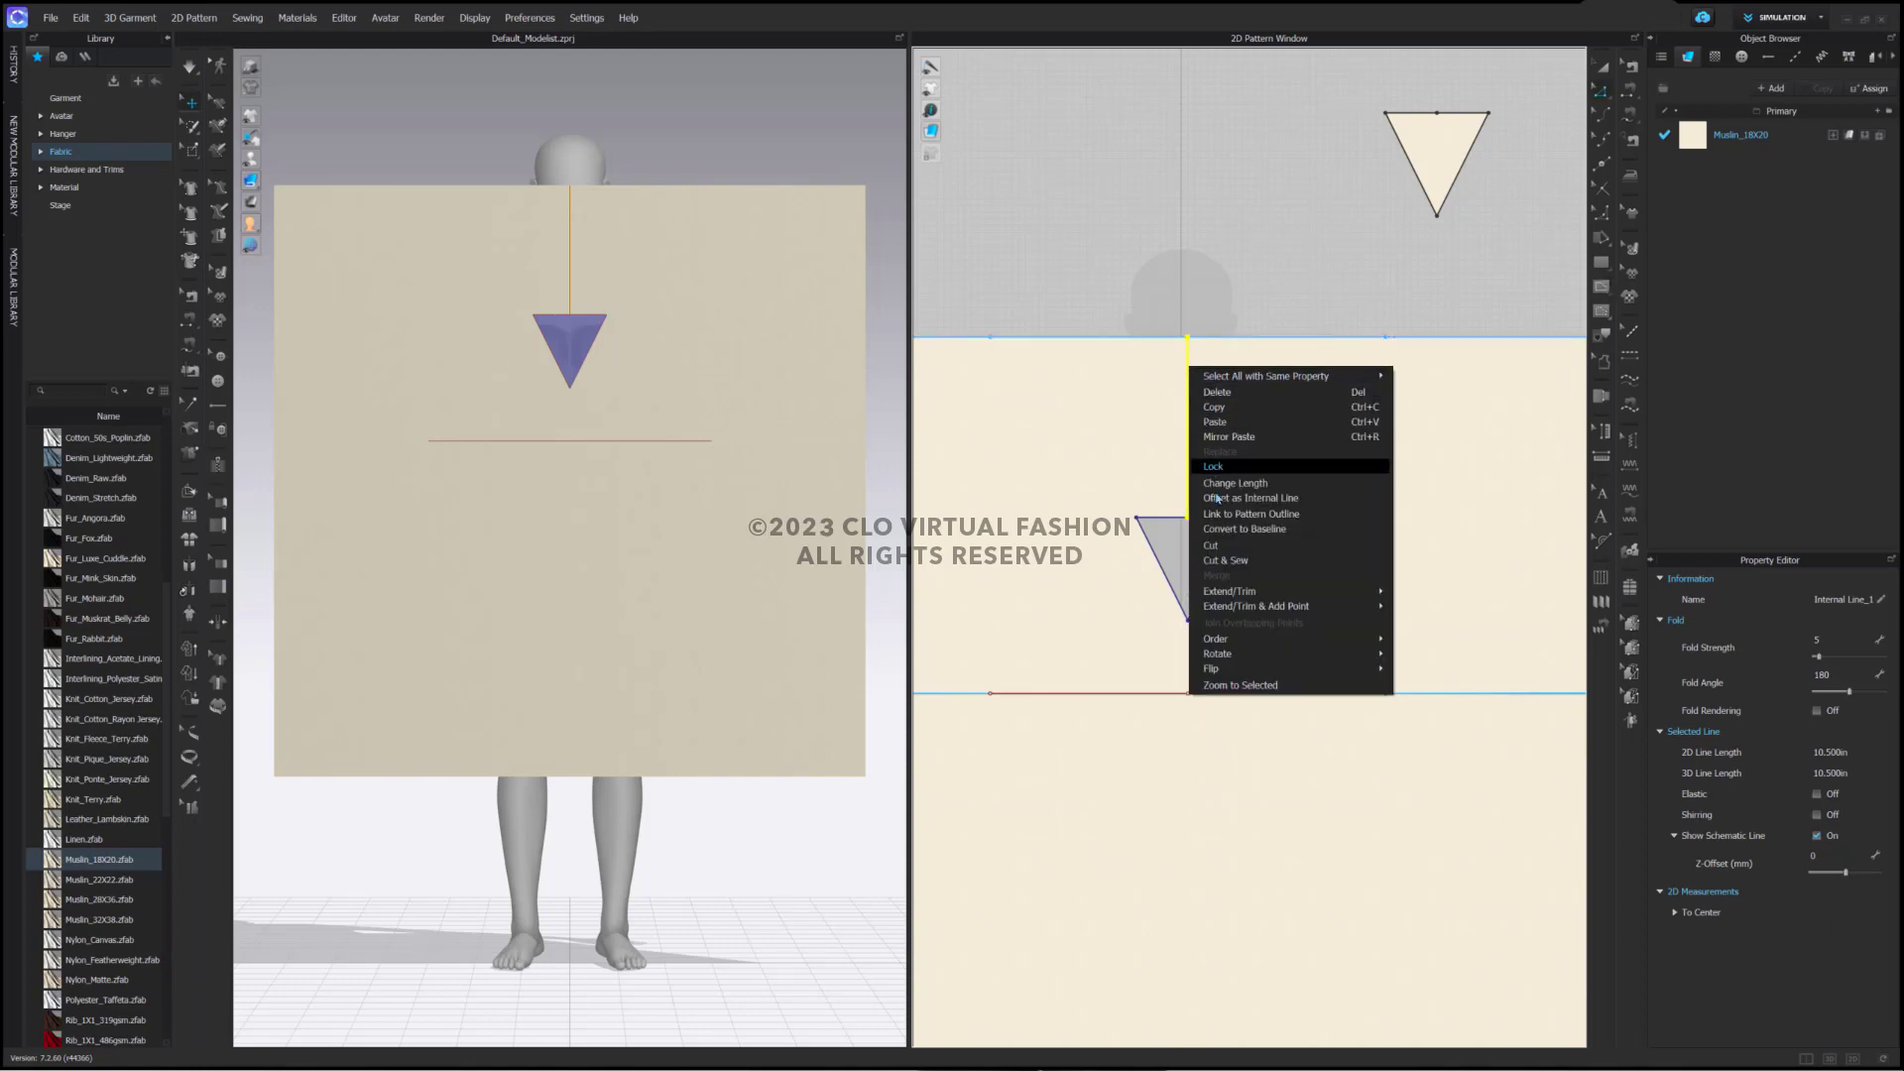
left_click(1241, 561)
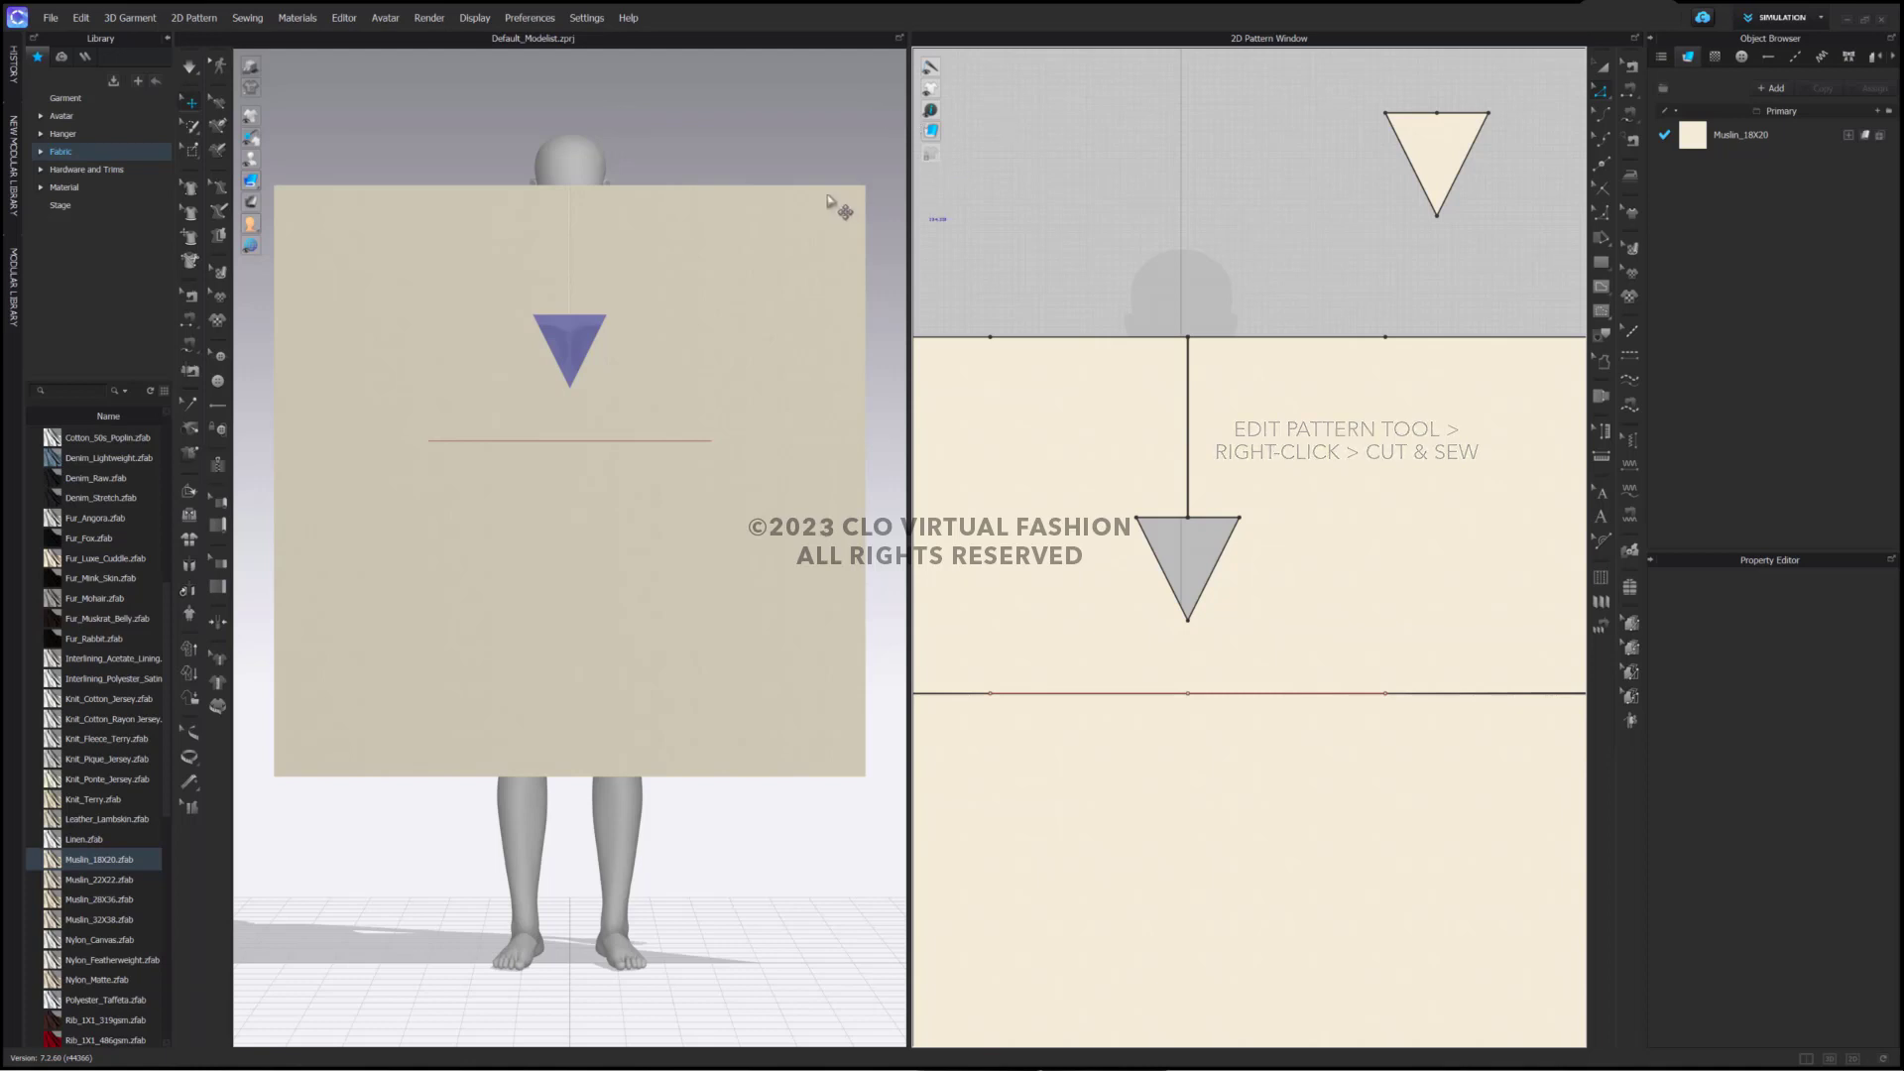
Show the avatar's joints from the back and rotate both arms up to a nearly horizontal pose
key("8")
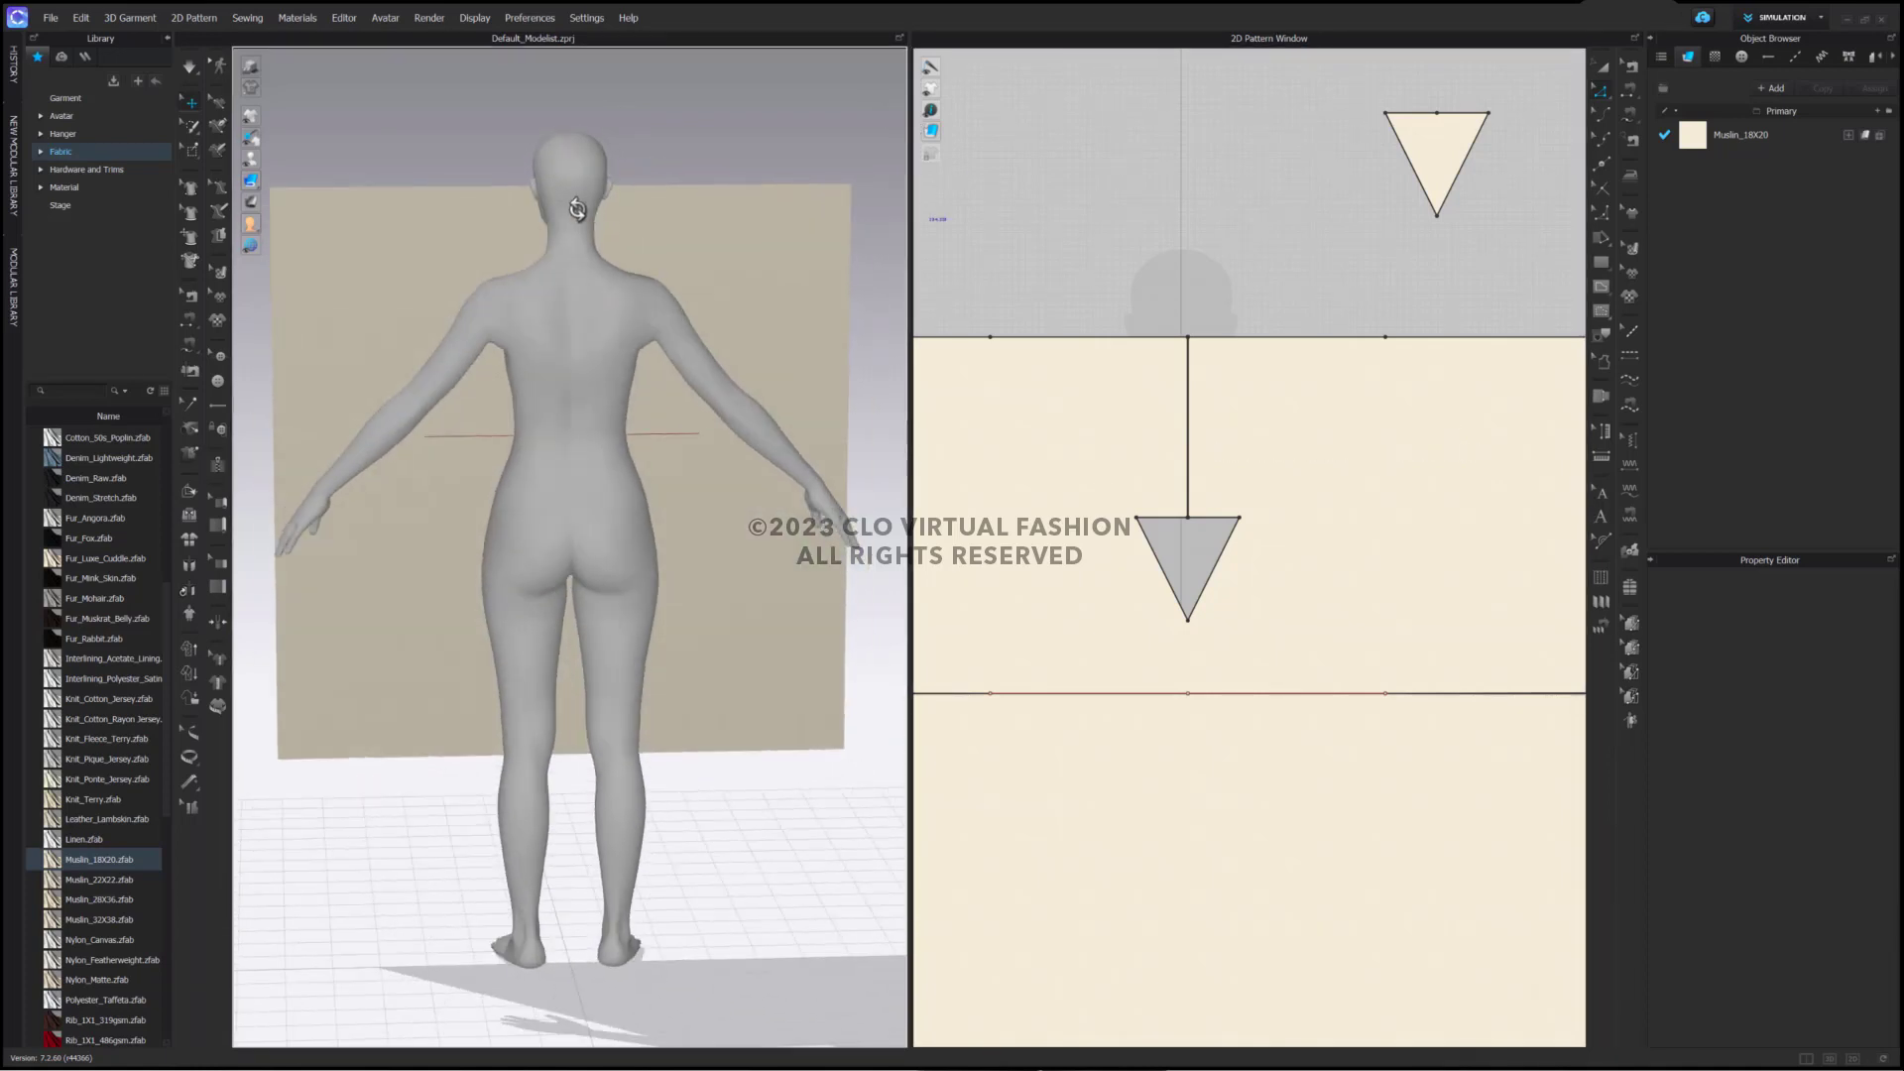
mouse_move(255, 164)
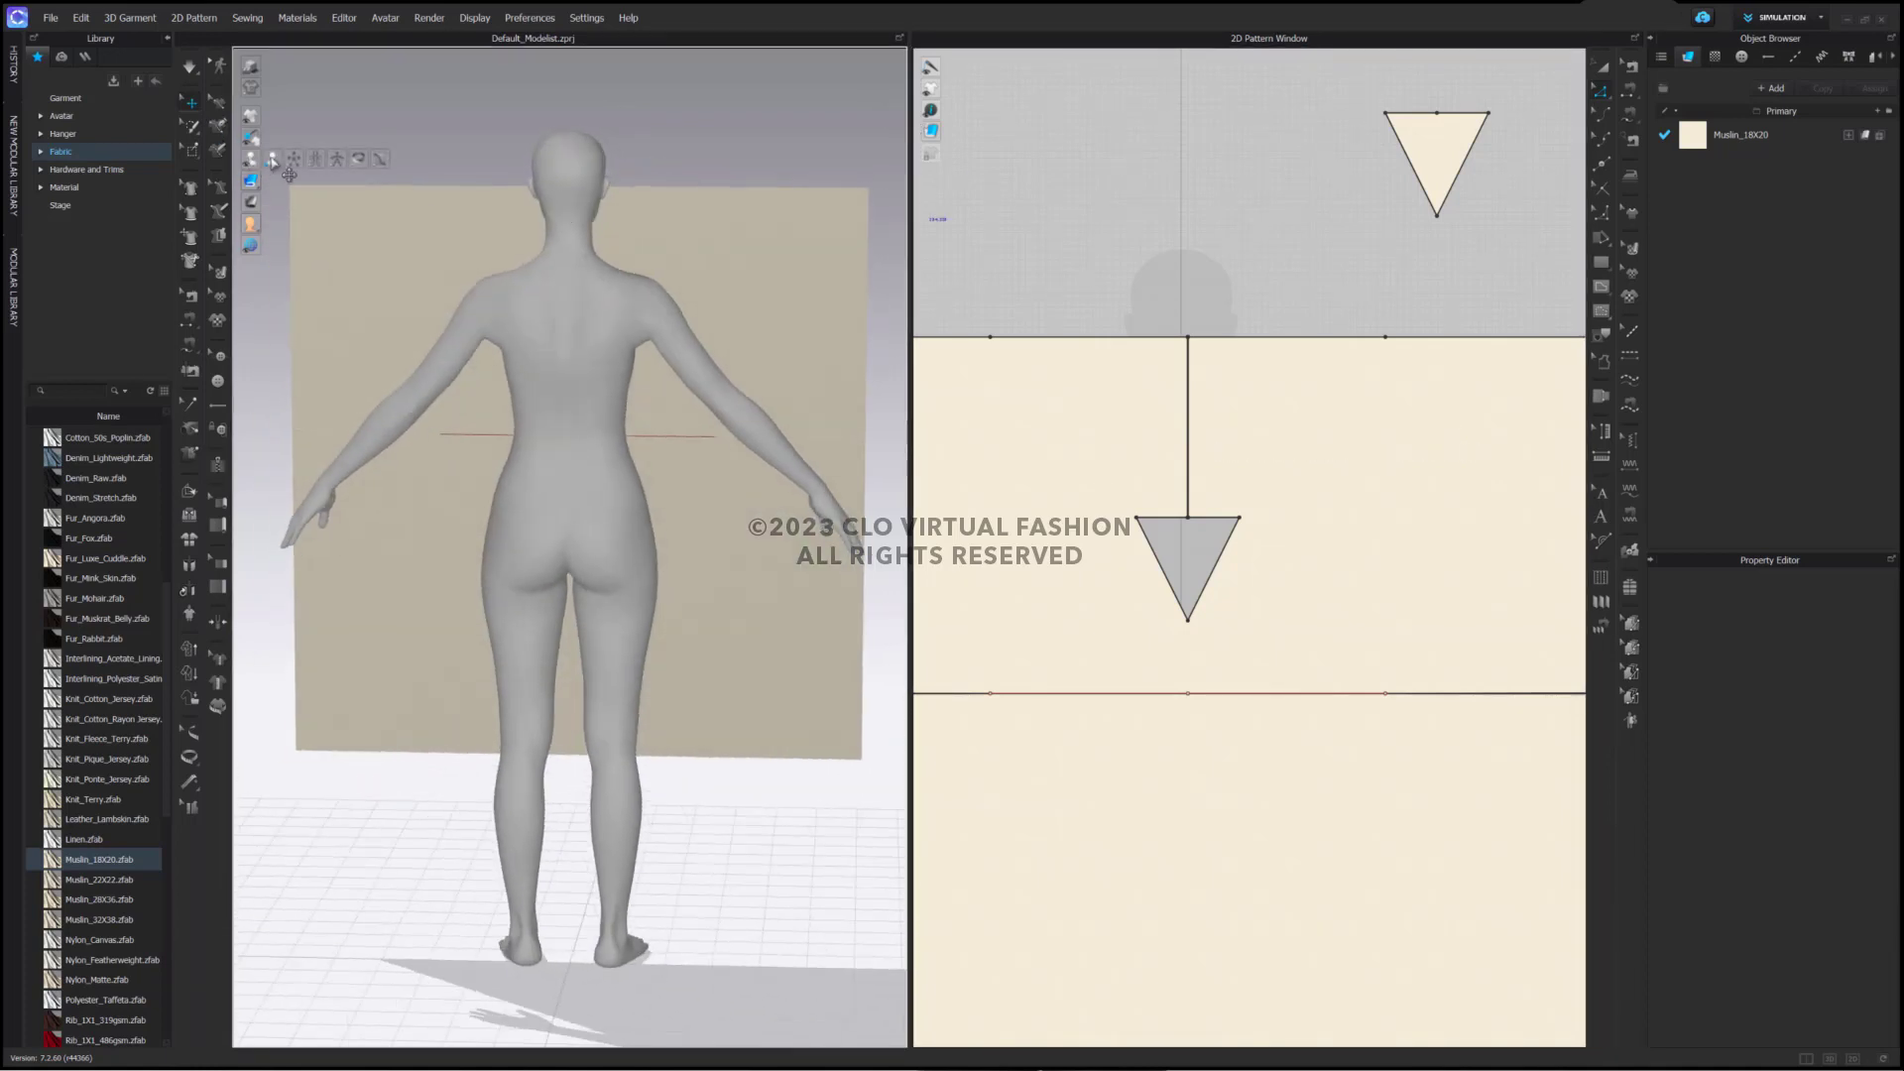
left_click(337, 161)
left_click(644, 295)
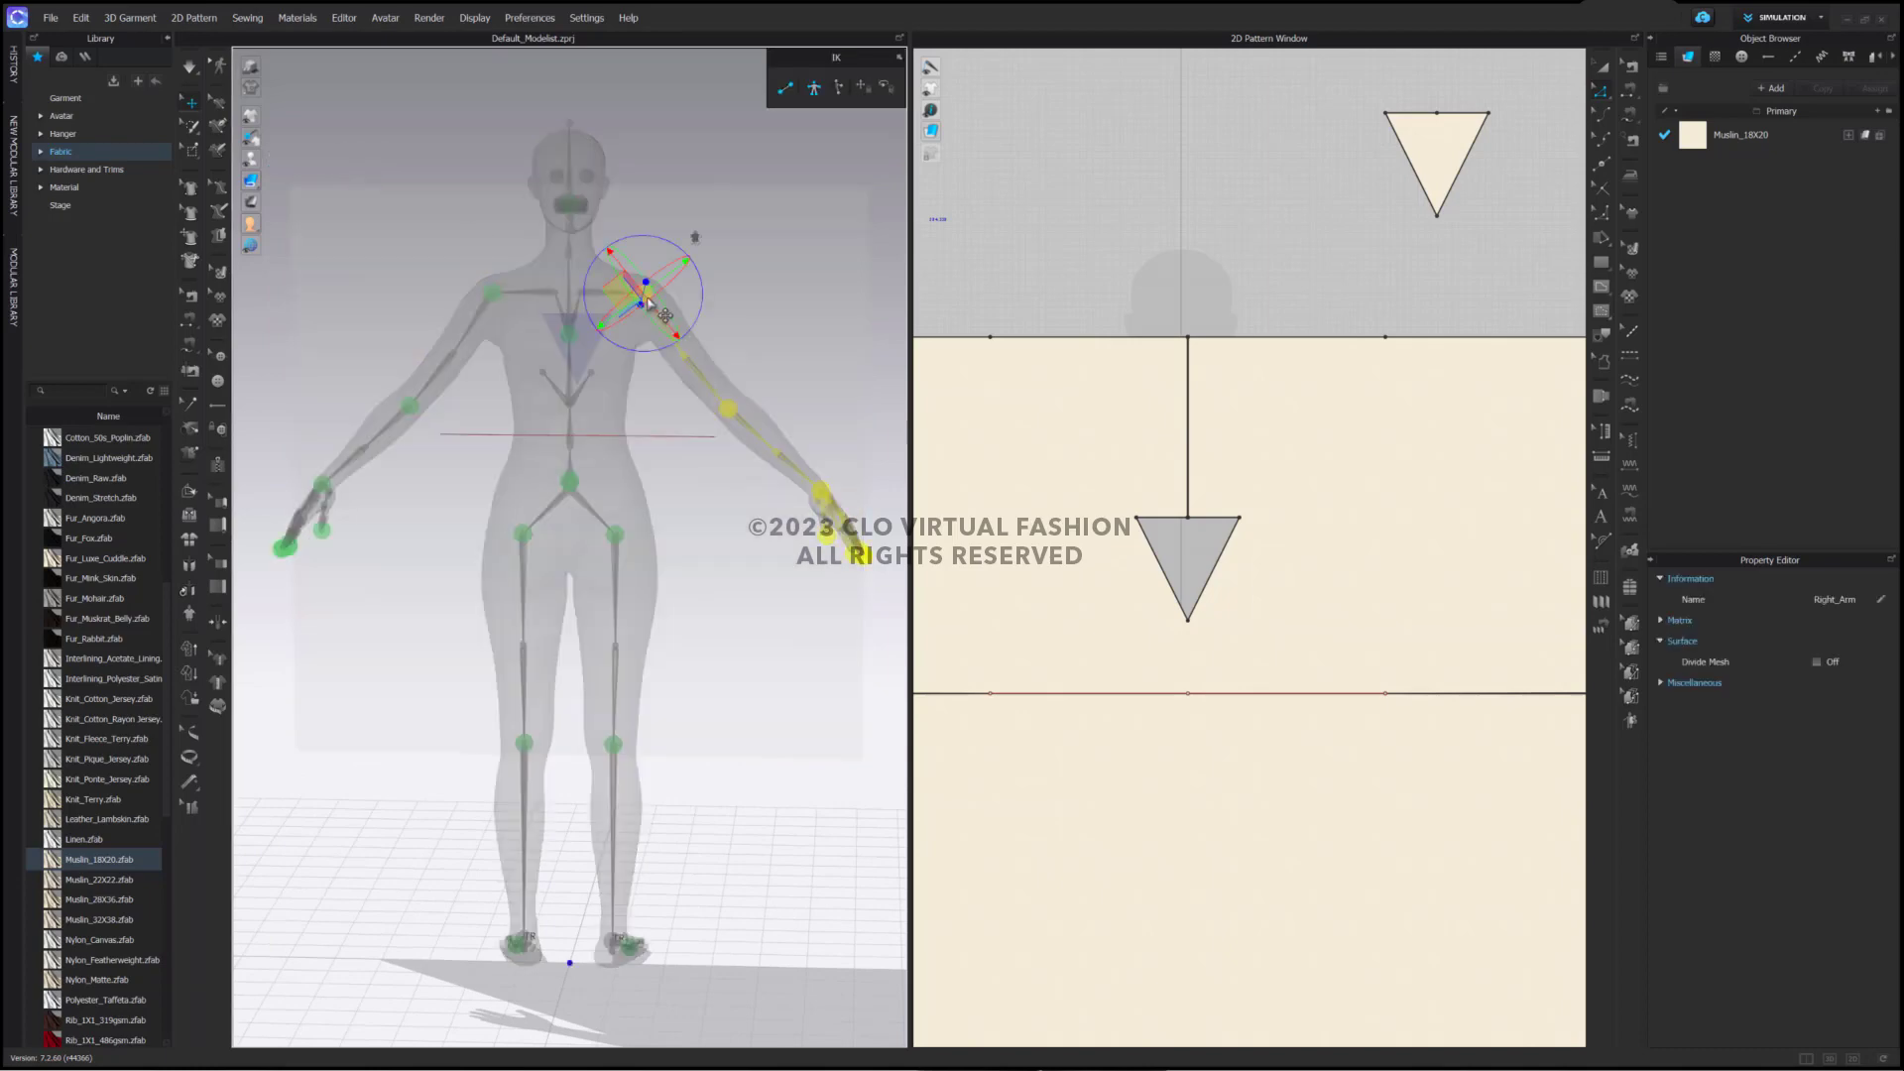
left_click_drag(700, 281, 703, 234)
left_click(494, 294)
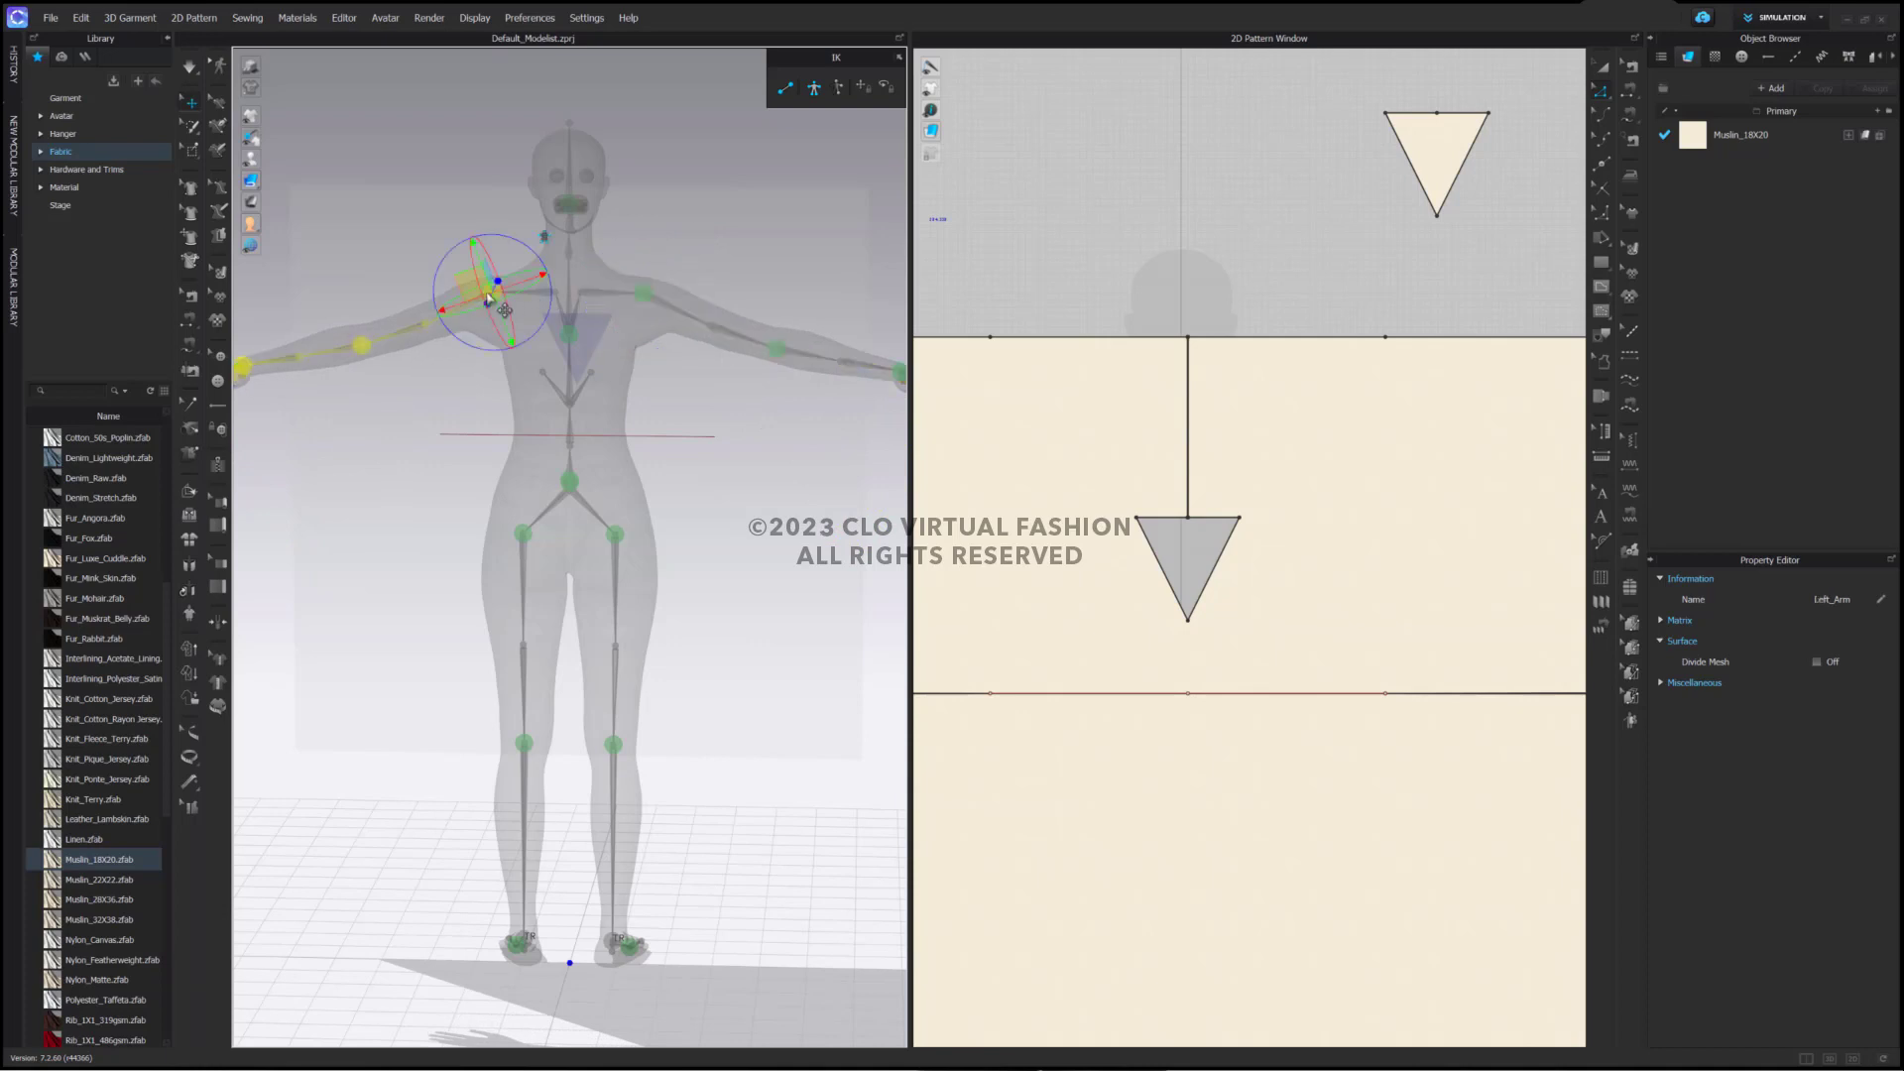
left_click_drag(532, 255, 532, 258)
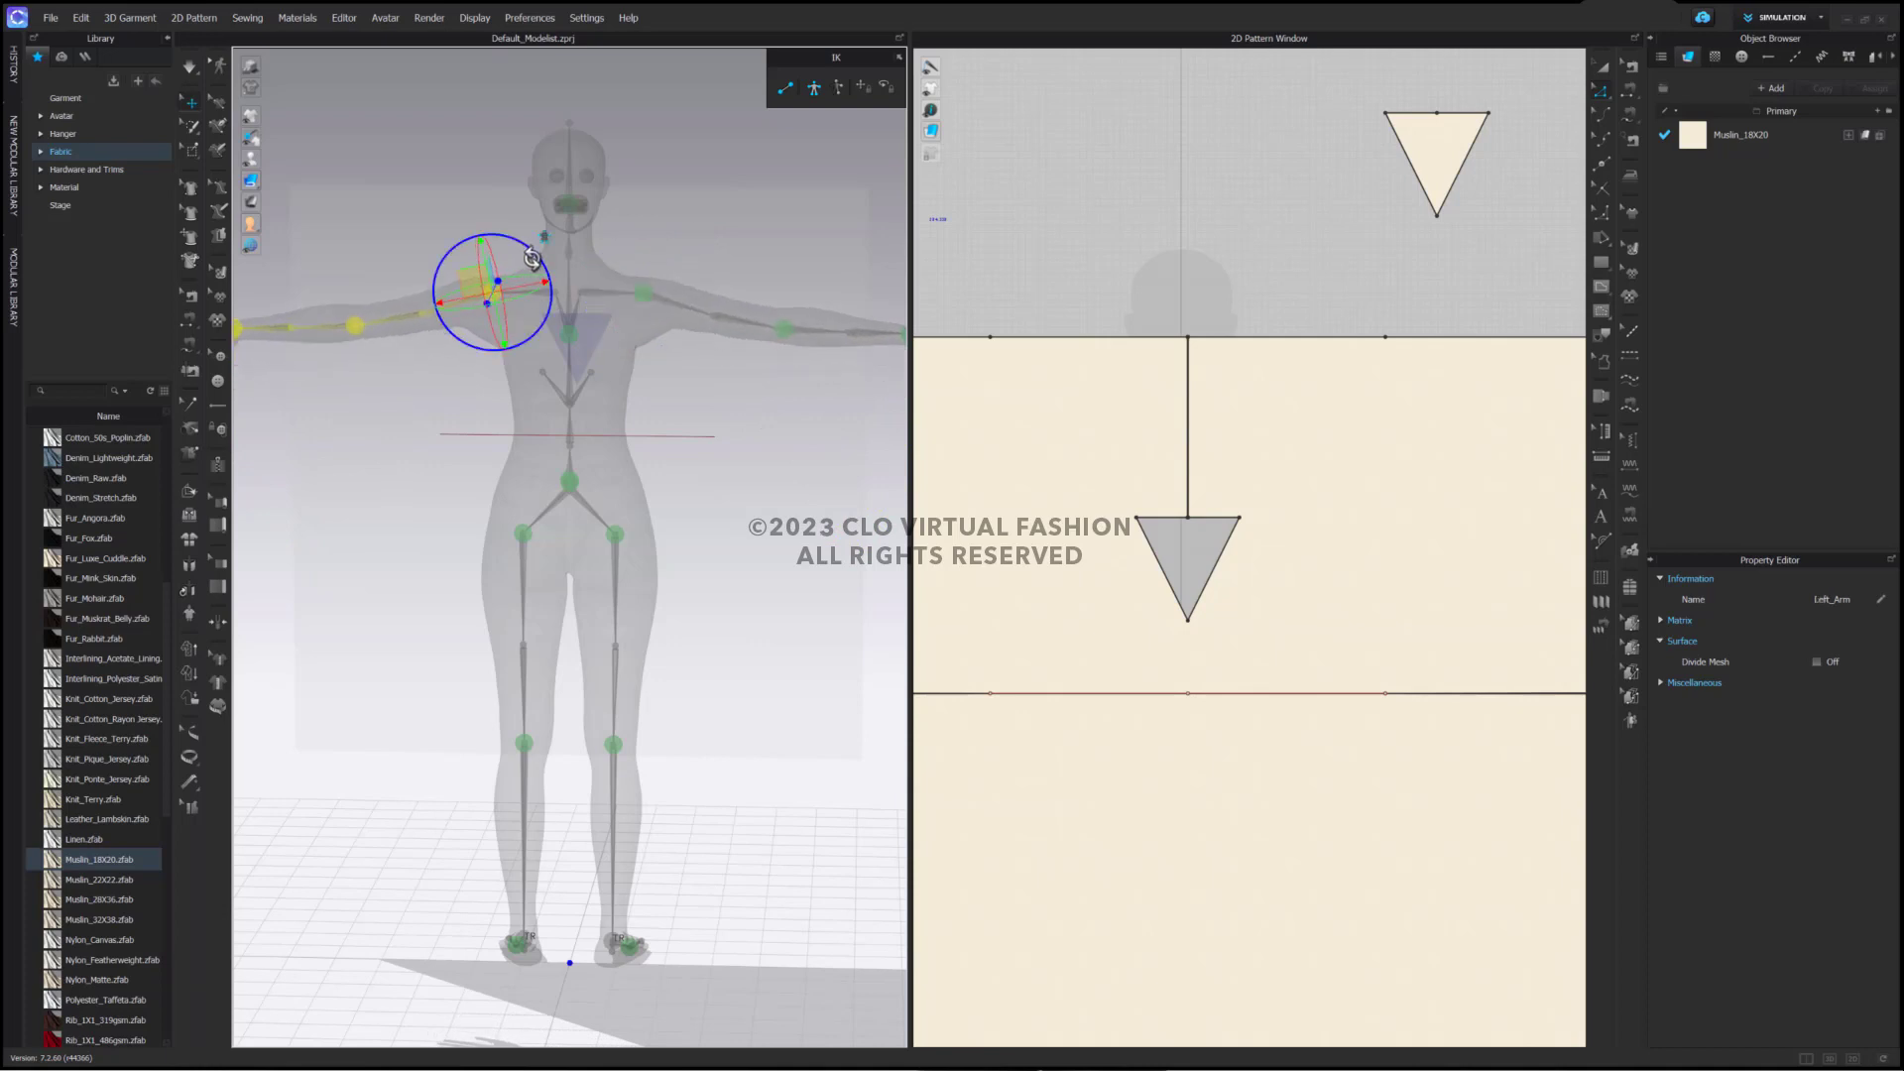
Rotate the avatar's right shoulder joint slightly to refine the raised-arm pose
left_click(584, 296)
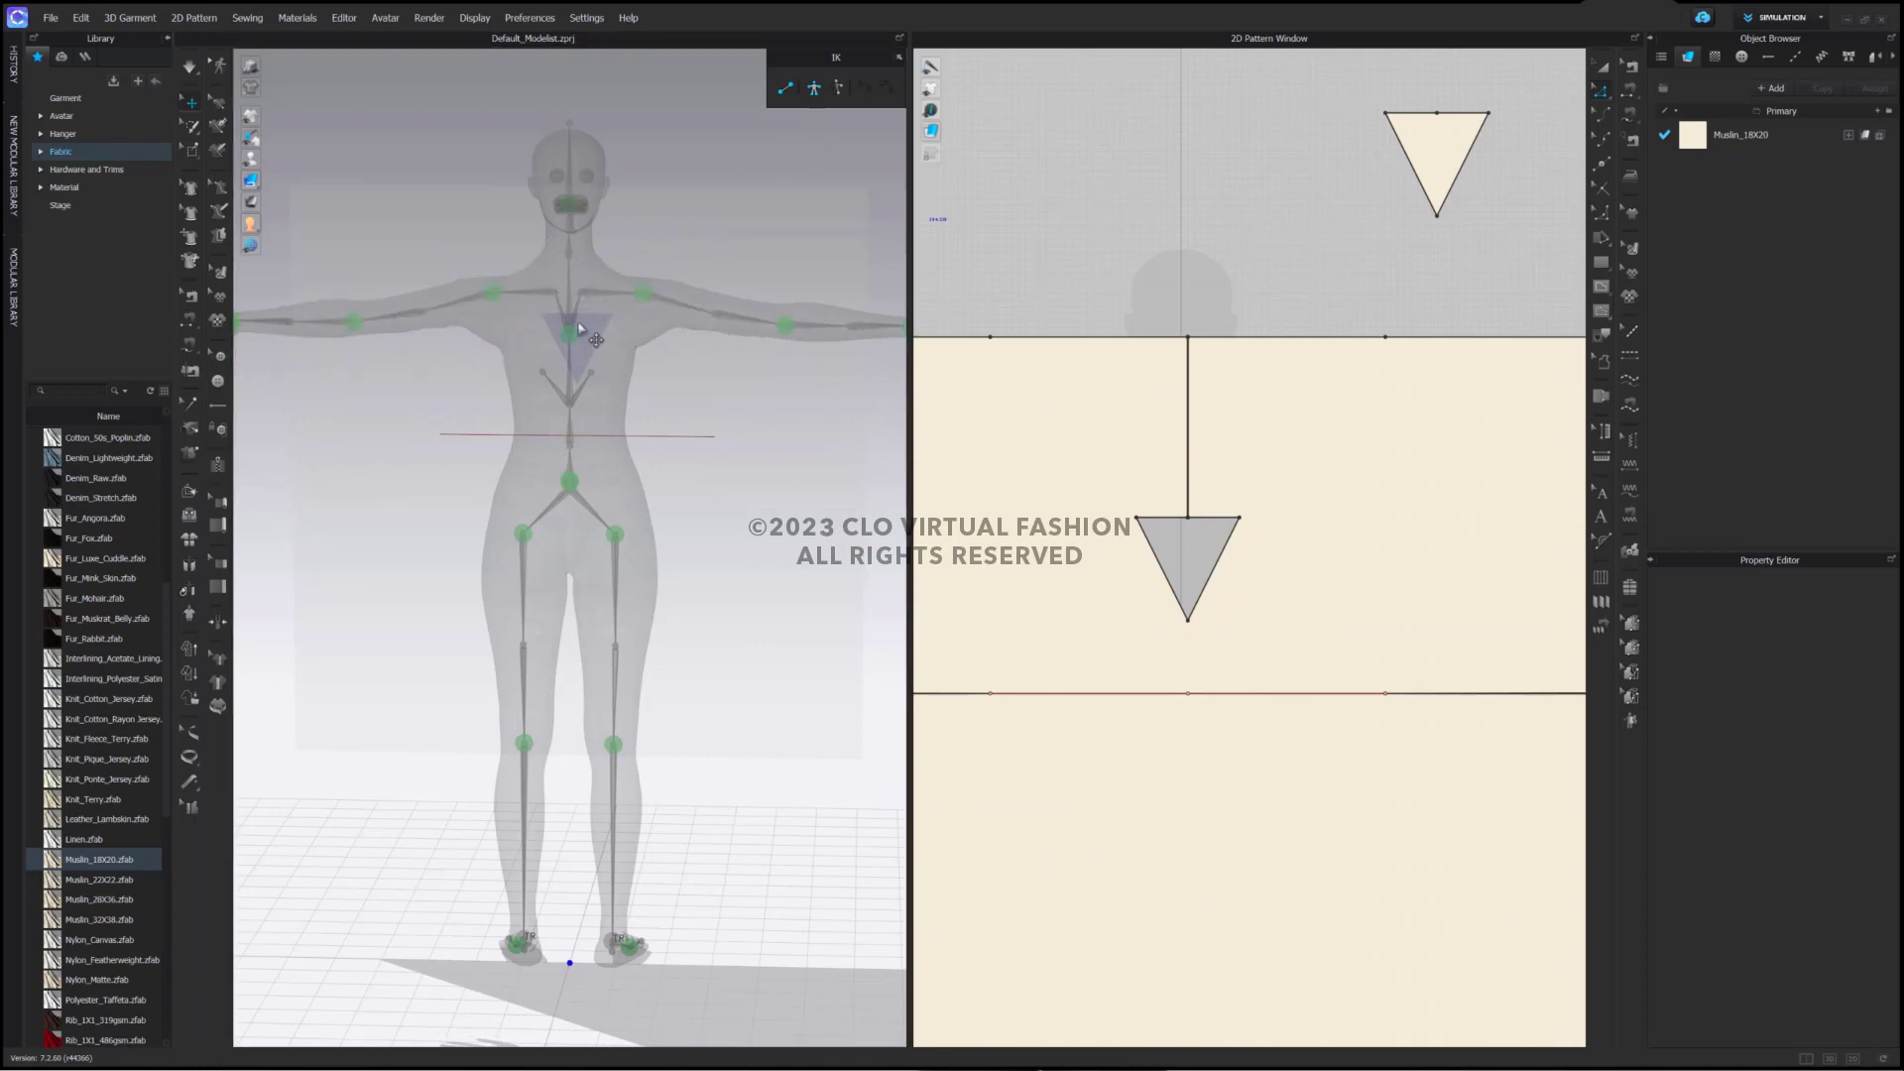
left_click(587, 286)
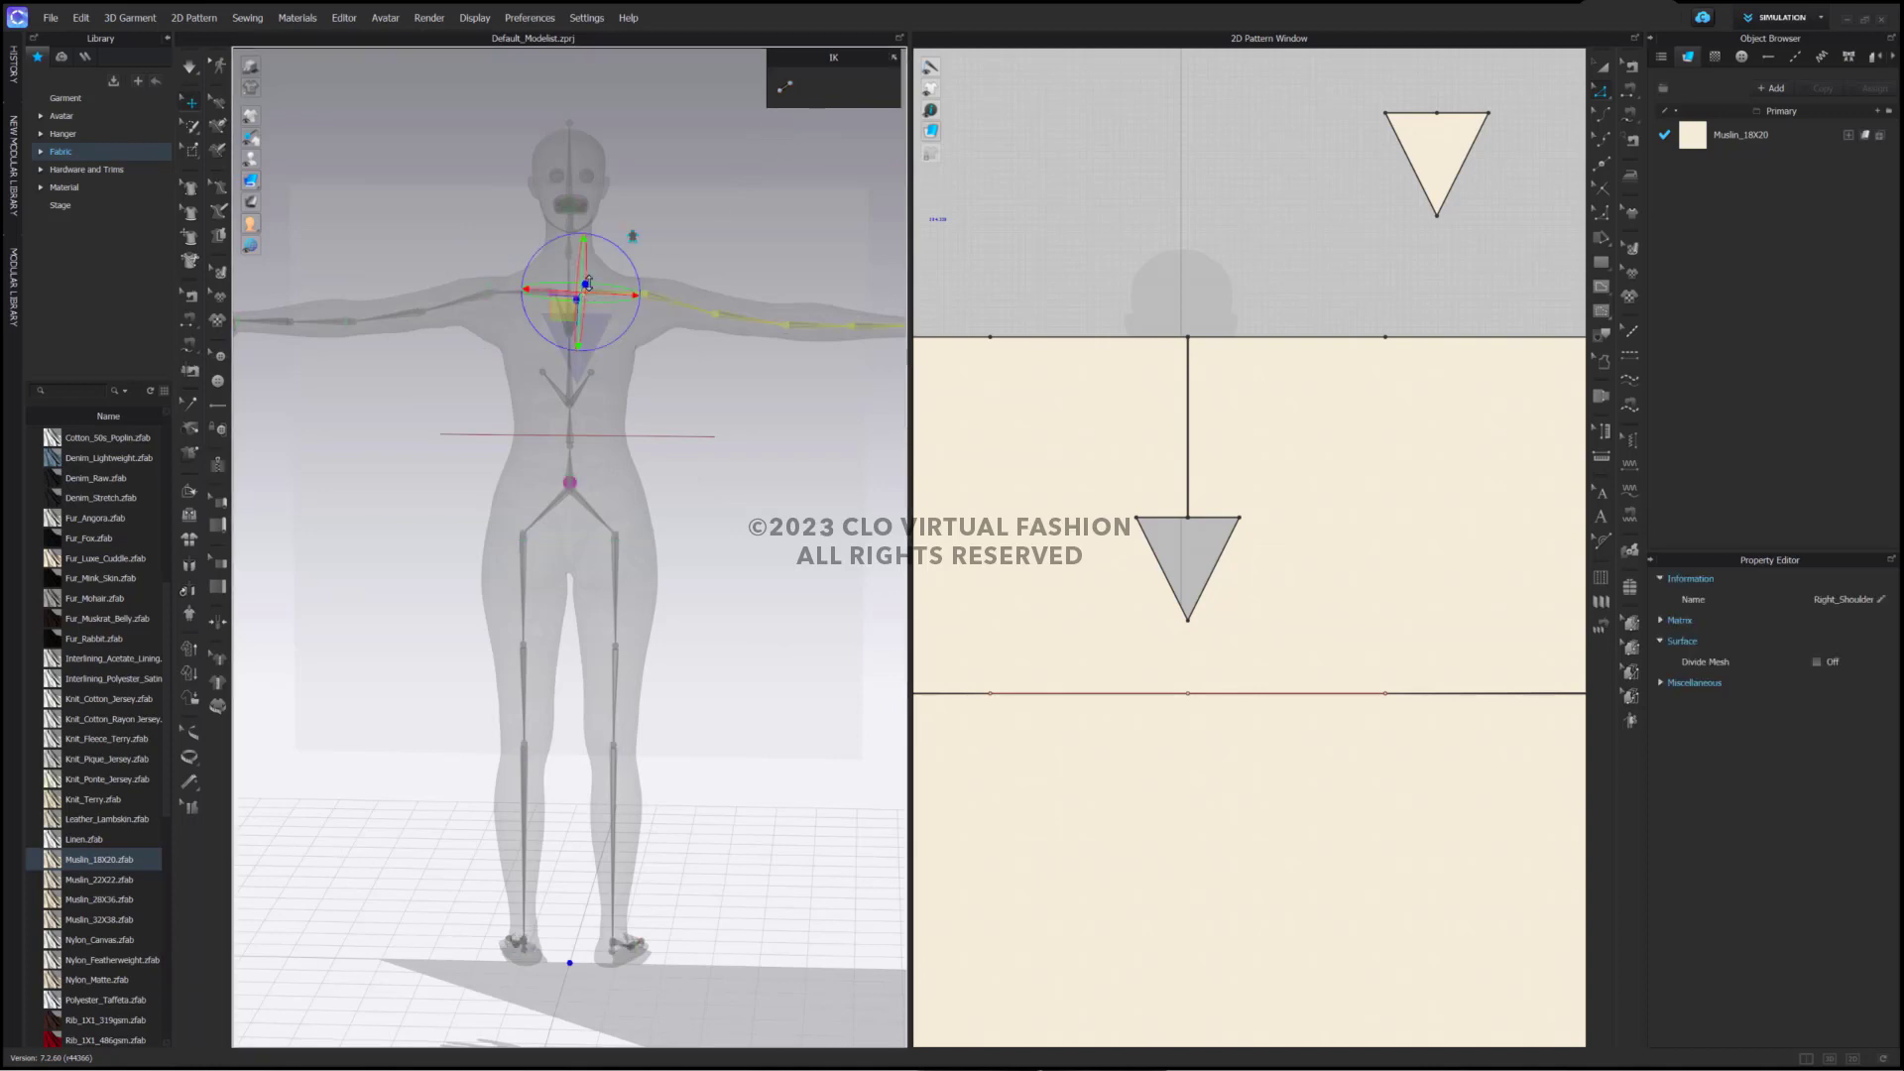
left_click_drag(632, 254, 630, 261)
right_click_drag(587, 277, 459, 111)
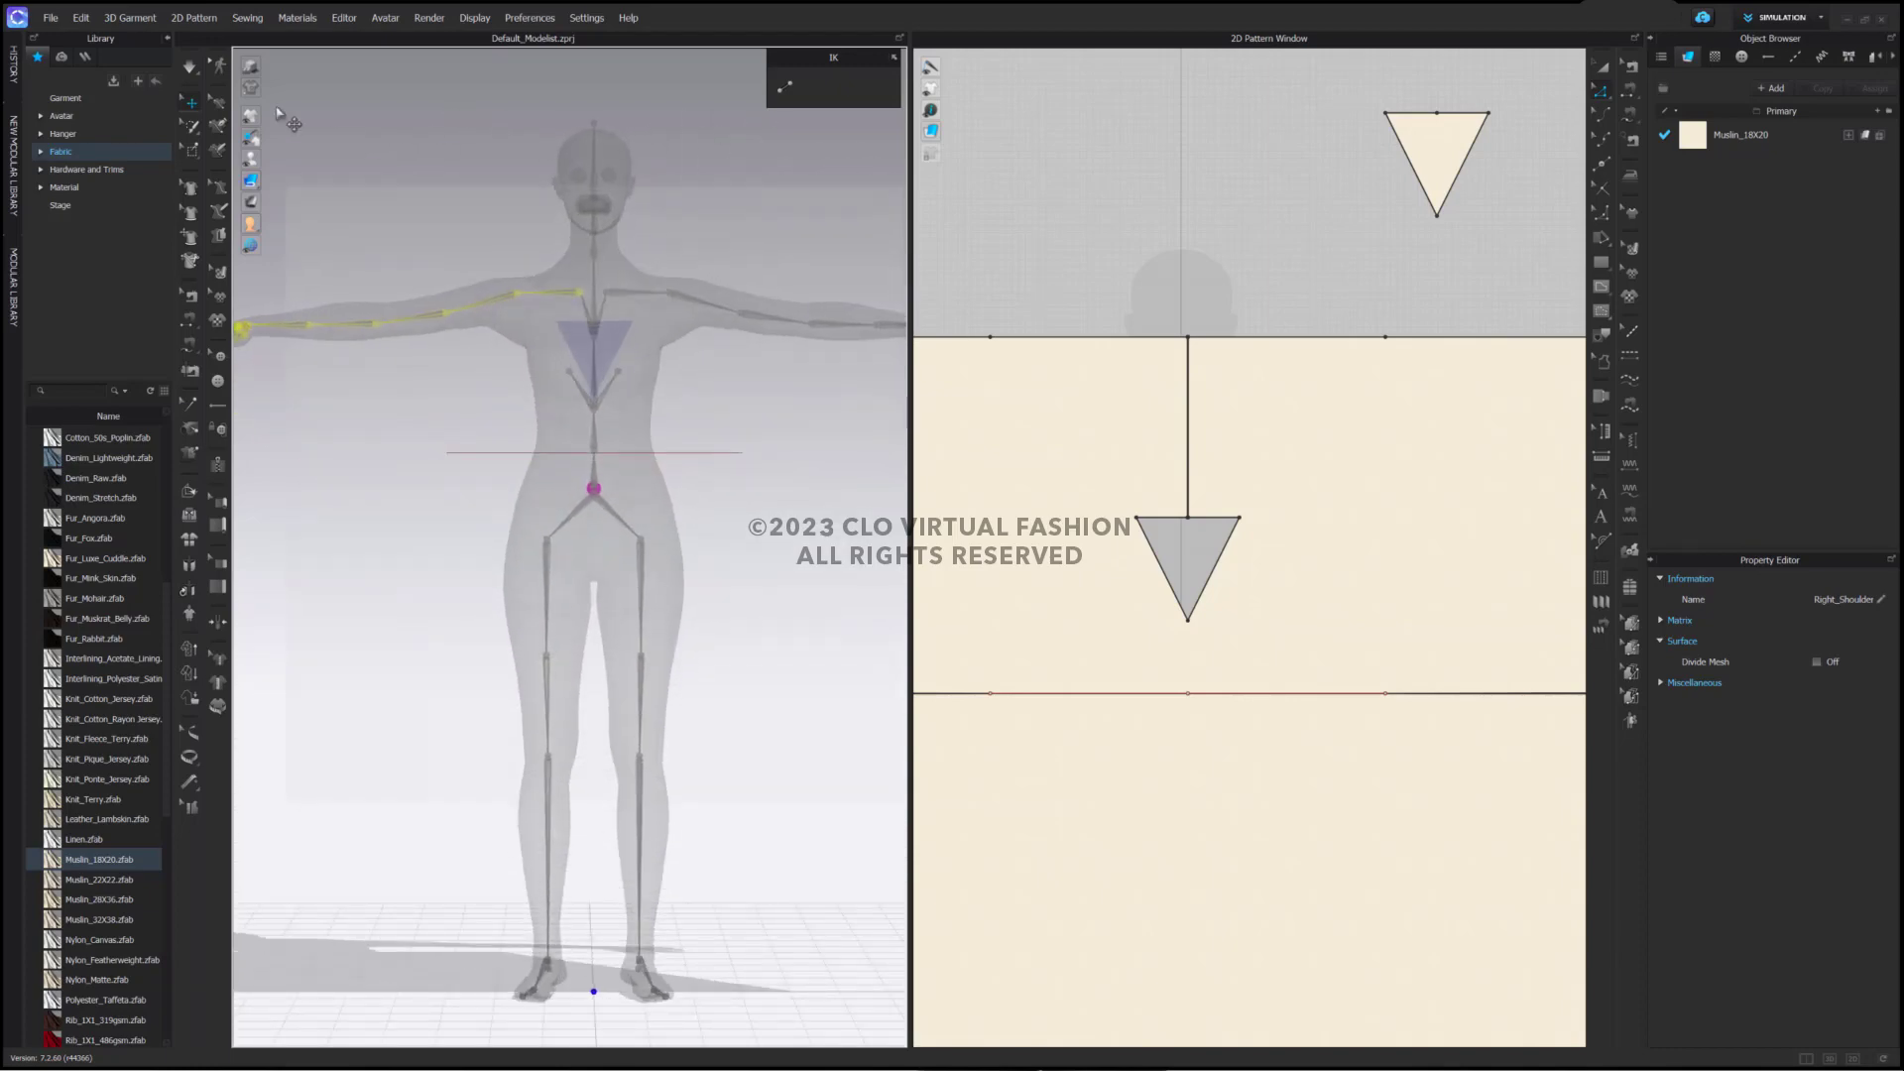
Hide the avatar's X-ray joints and lay the large muslin pattern horizontally around the avatar's neck
mouse_move(251, 158)
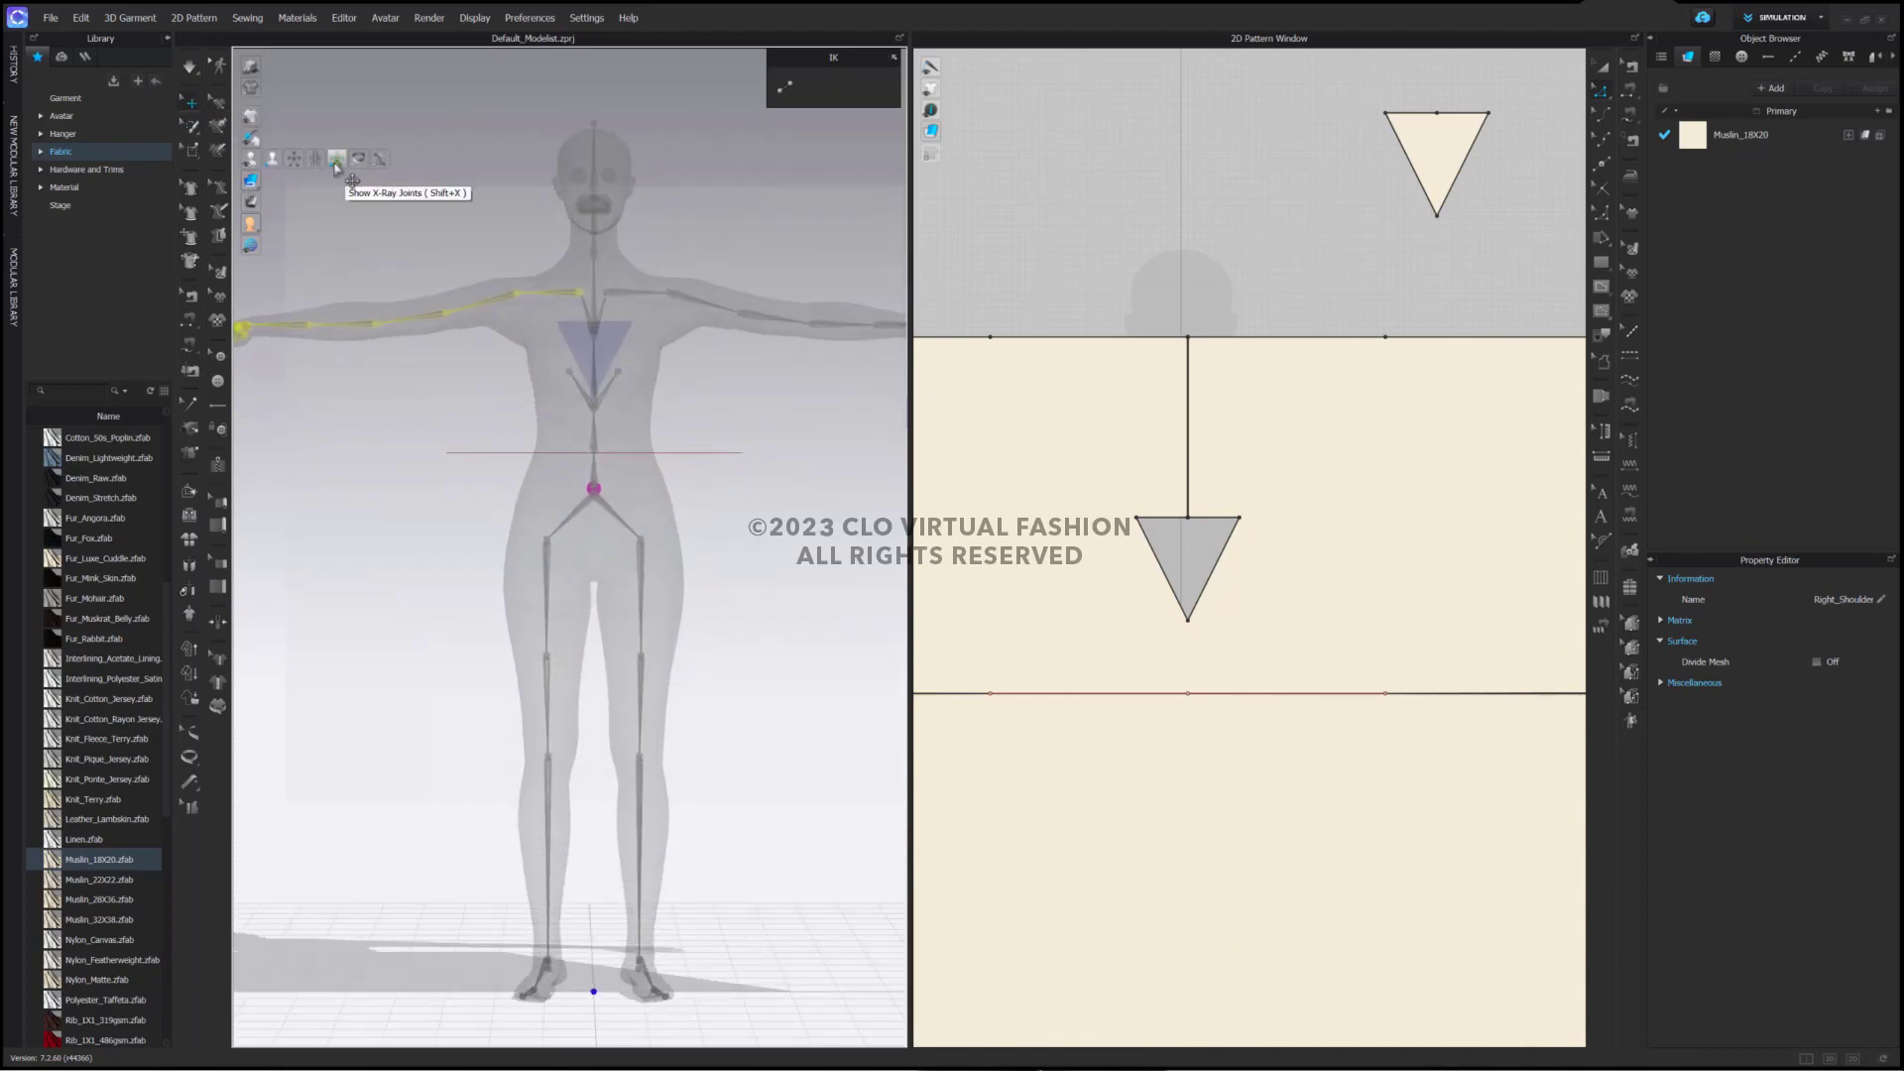
left_click(337, 160)
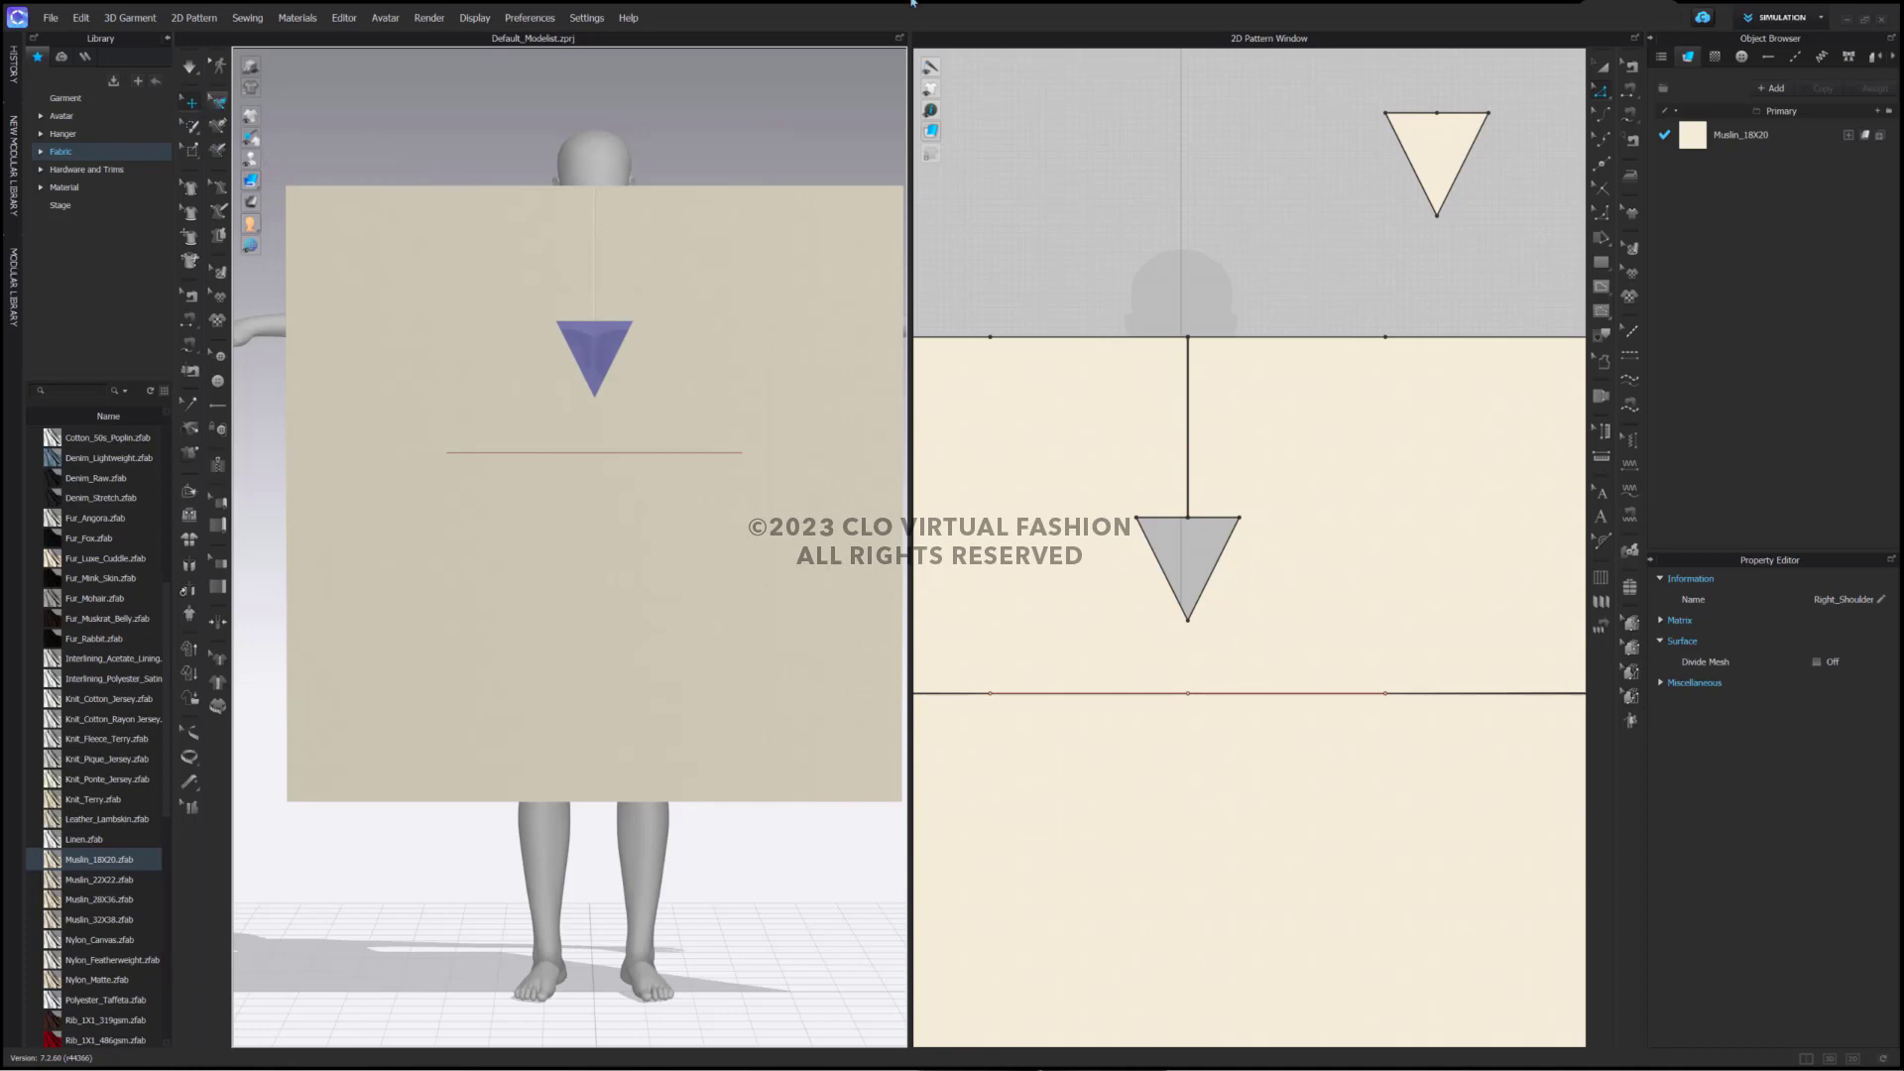
left_click(668, 433)
left_click_drag(675, 443, 680, 271)
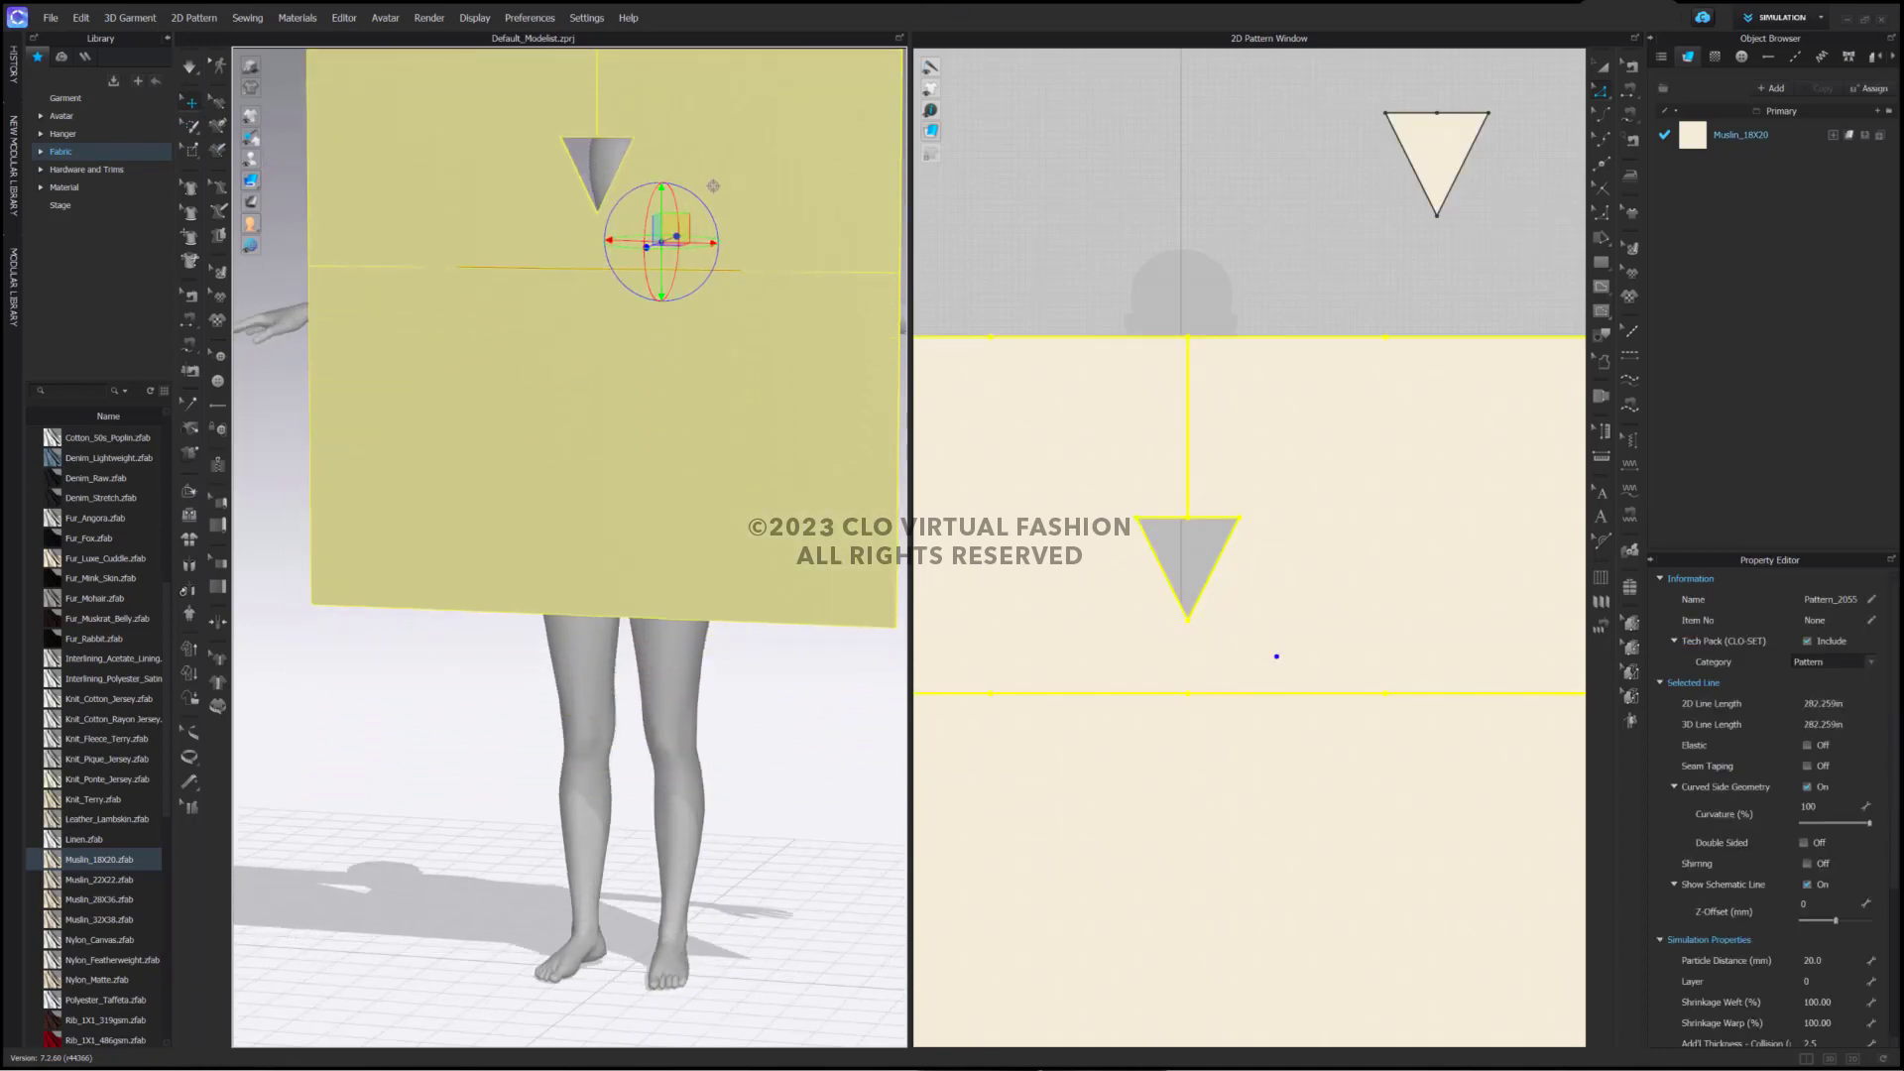
right_click_drag(736, 383, 721, 250)
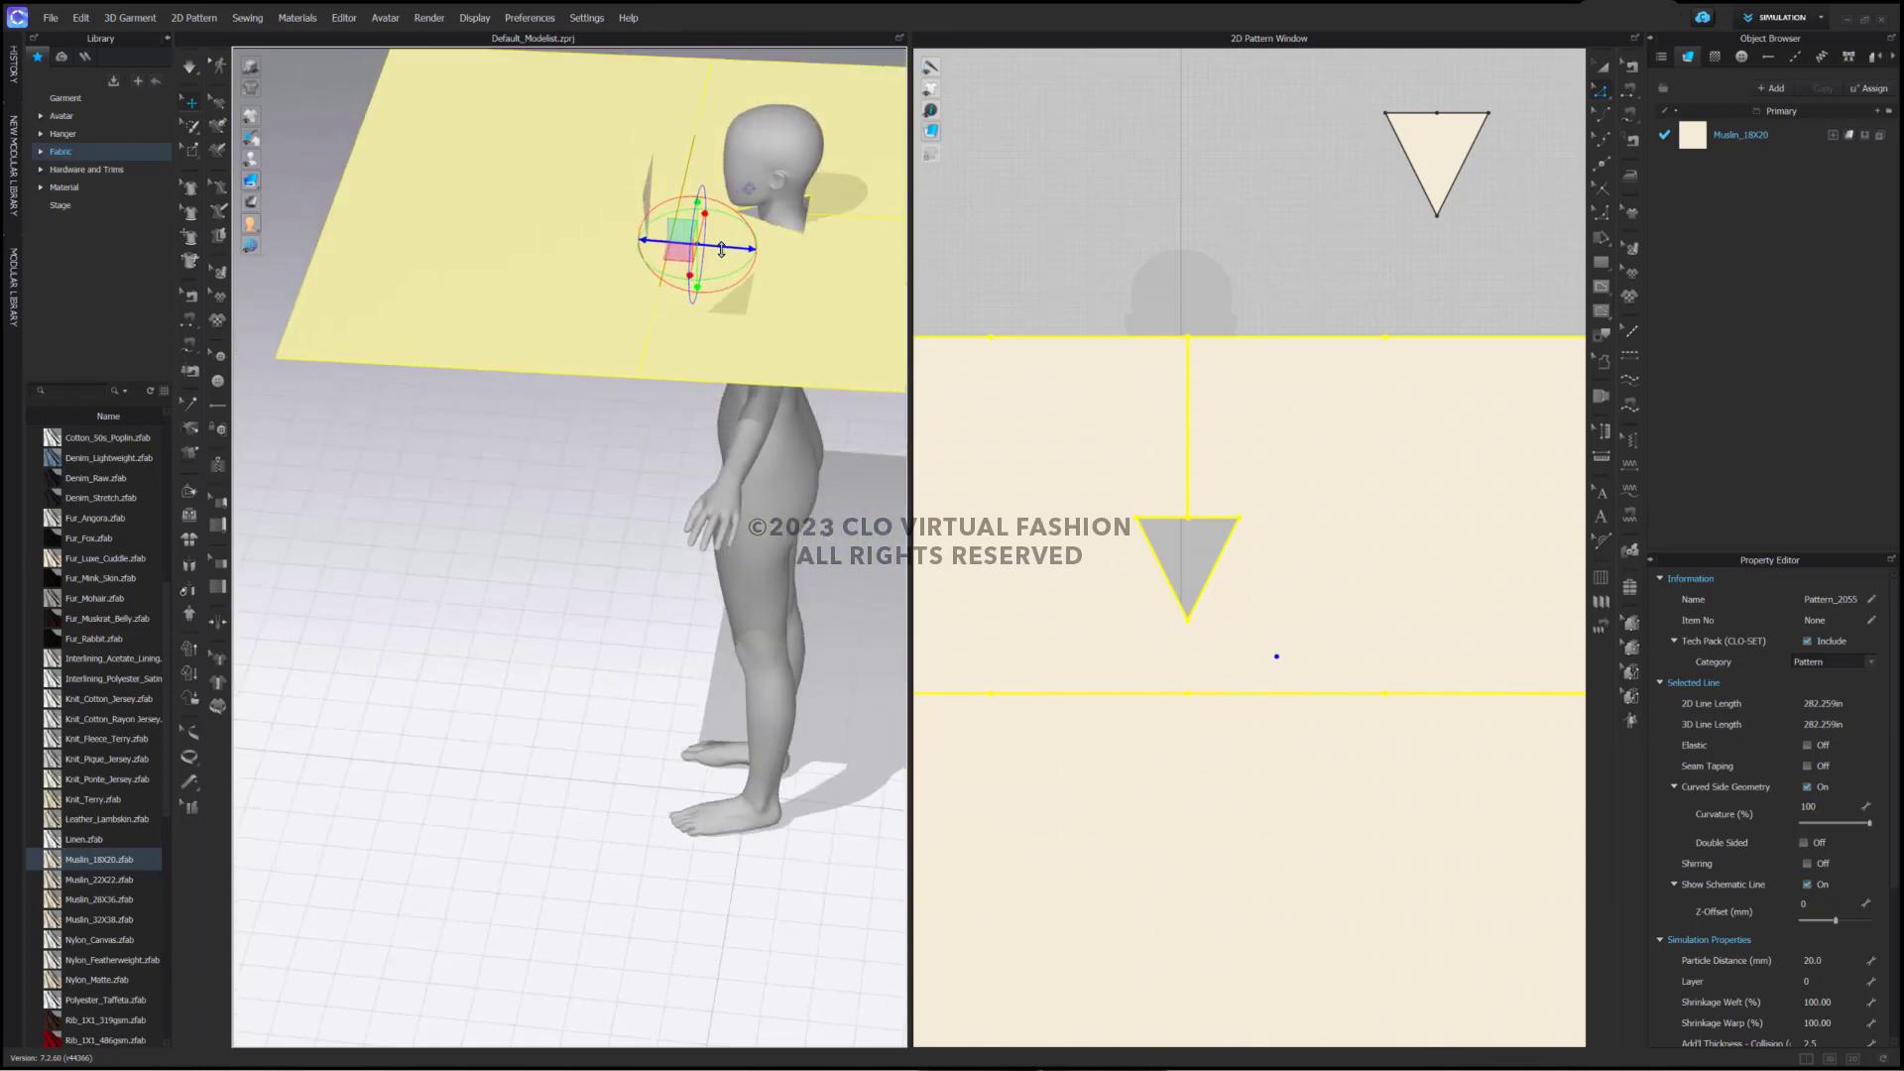
Strengthen the large pattern and simulate it so it drapes over the avatar's shoulders and arms
right_click(555, 309)
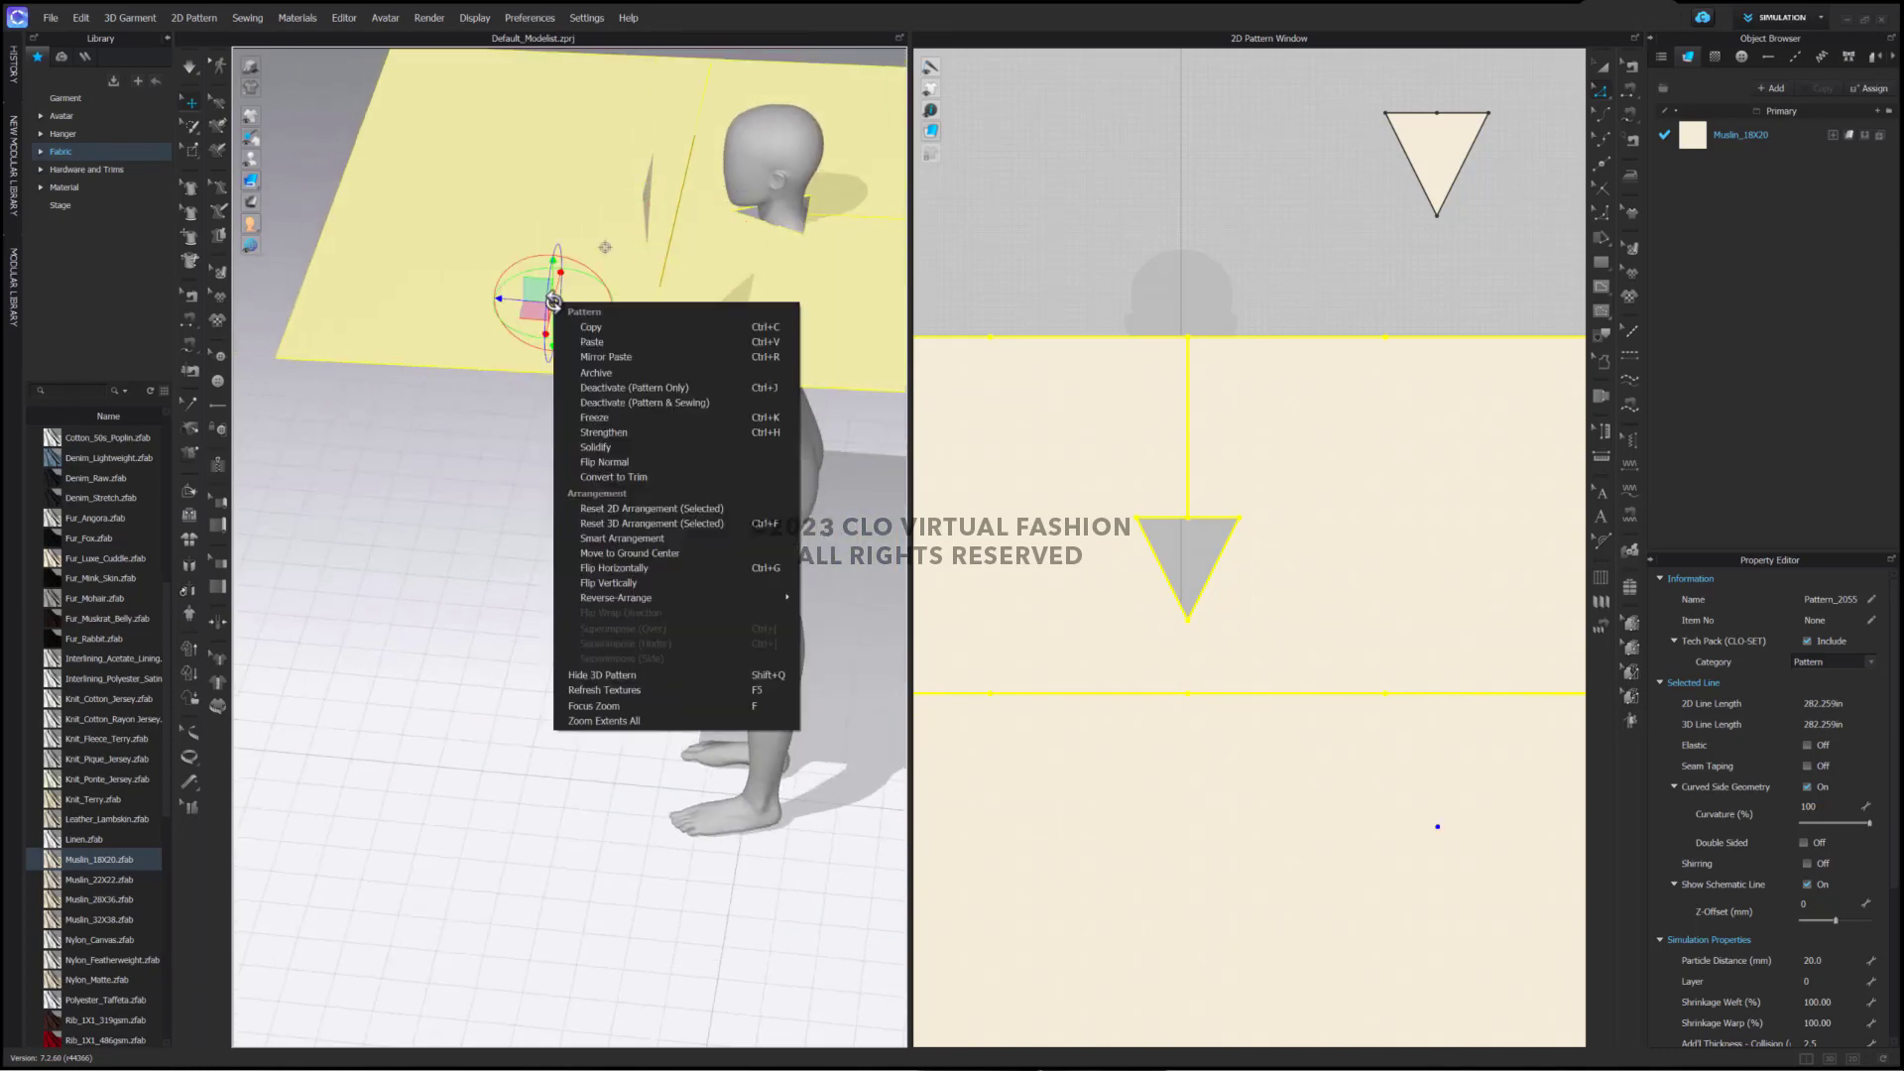
left_click(670, 451)
right_click_drag(671, 458, 701, 407)
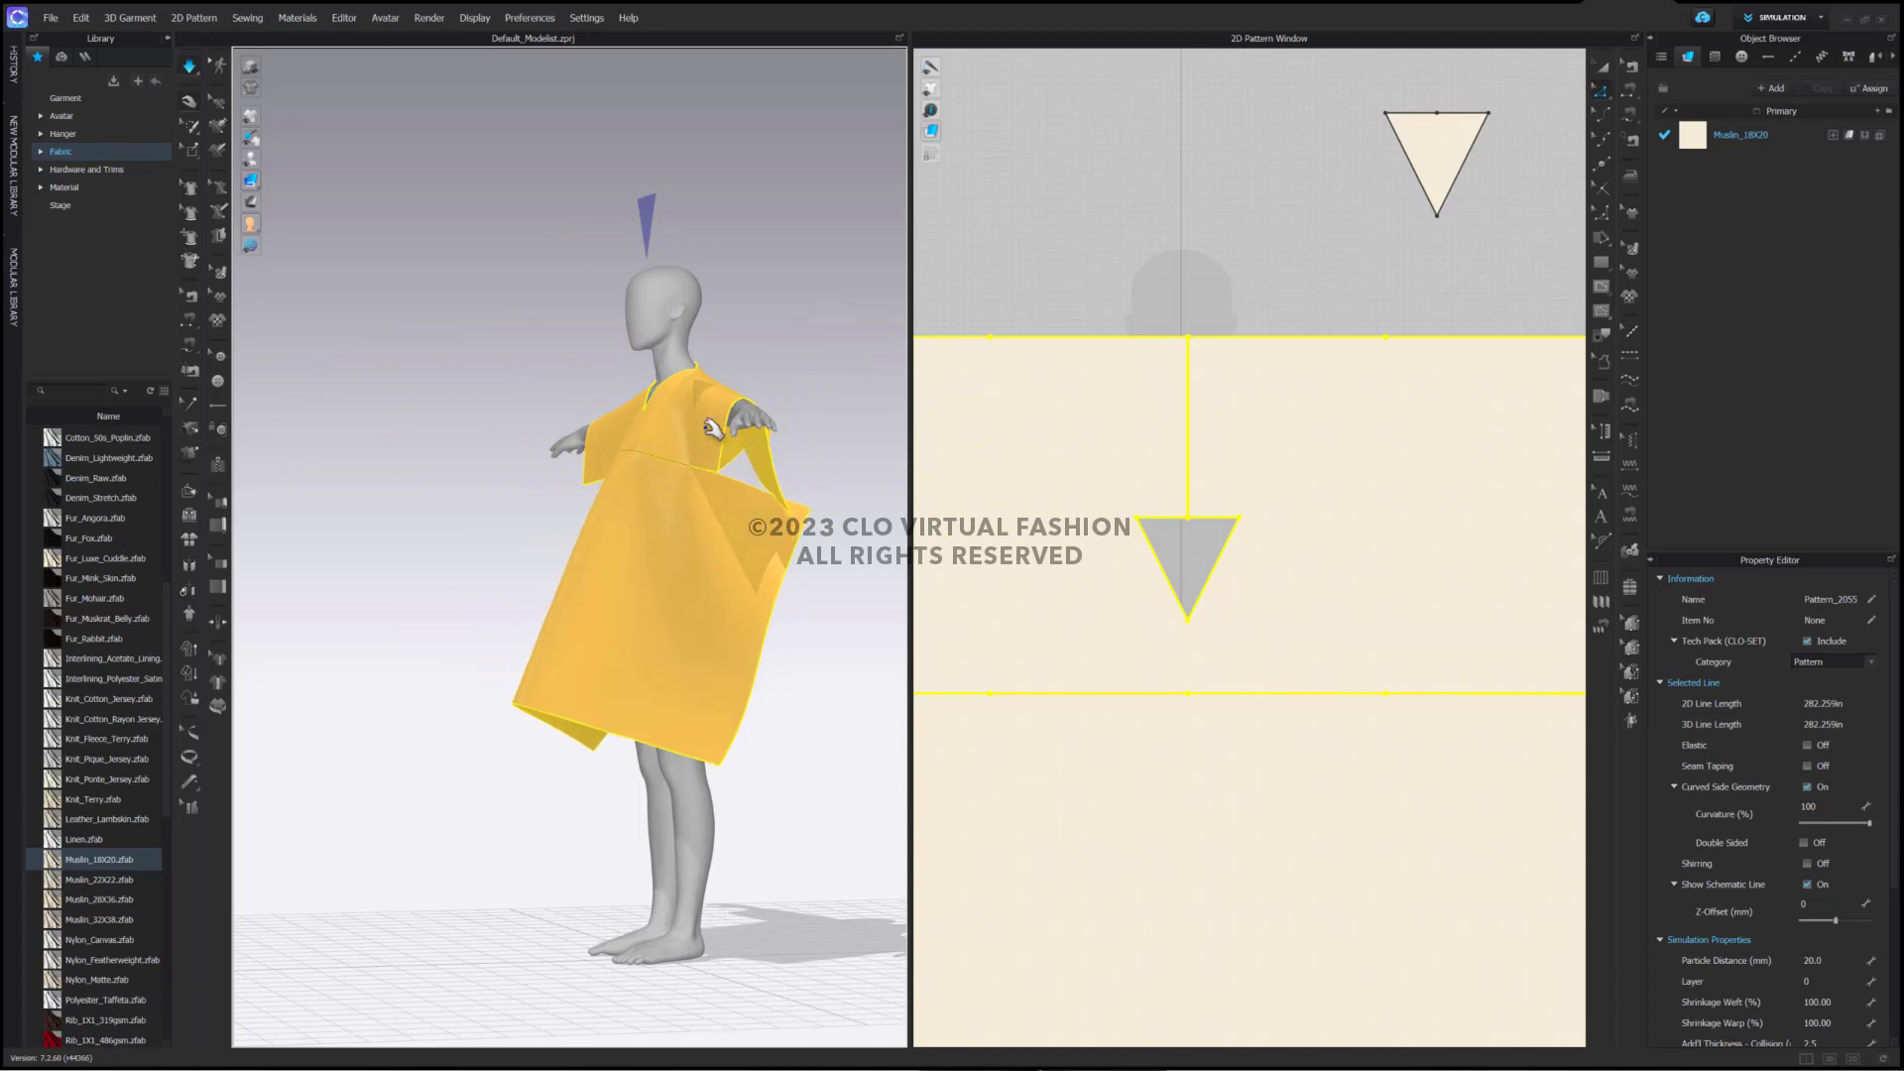
Sew the two outer side edges of the lower body section together at the back and simulate the garment
left_click(635, 561)
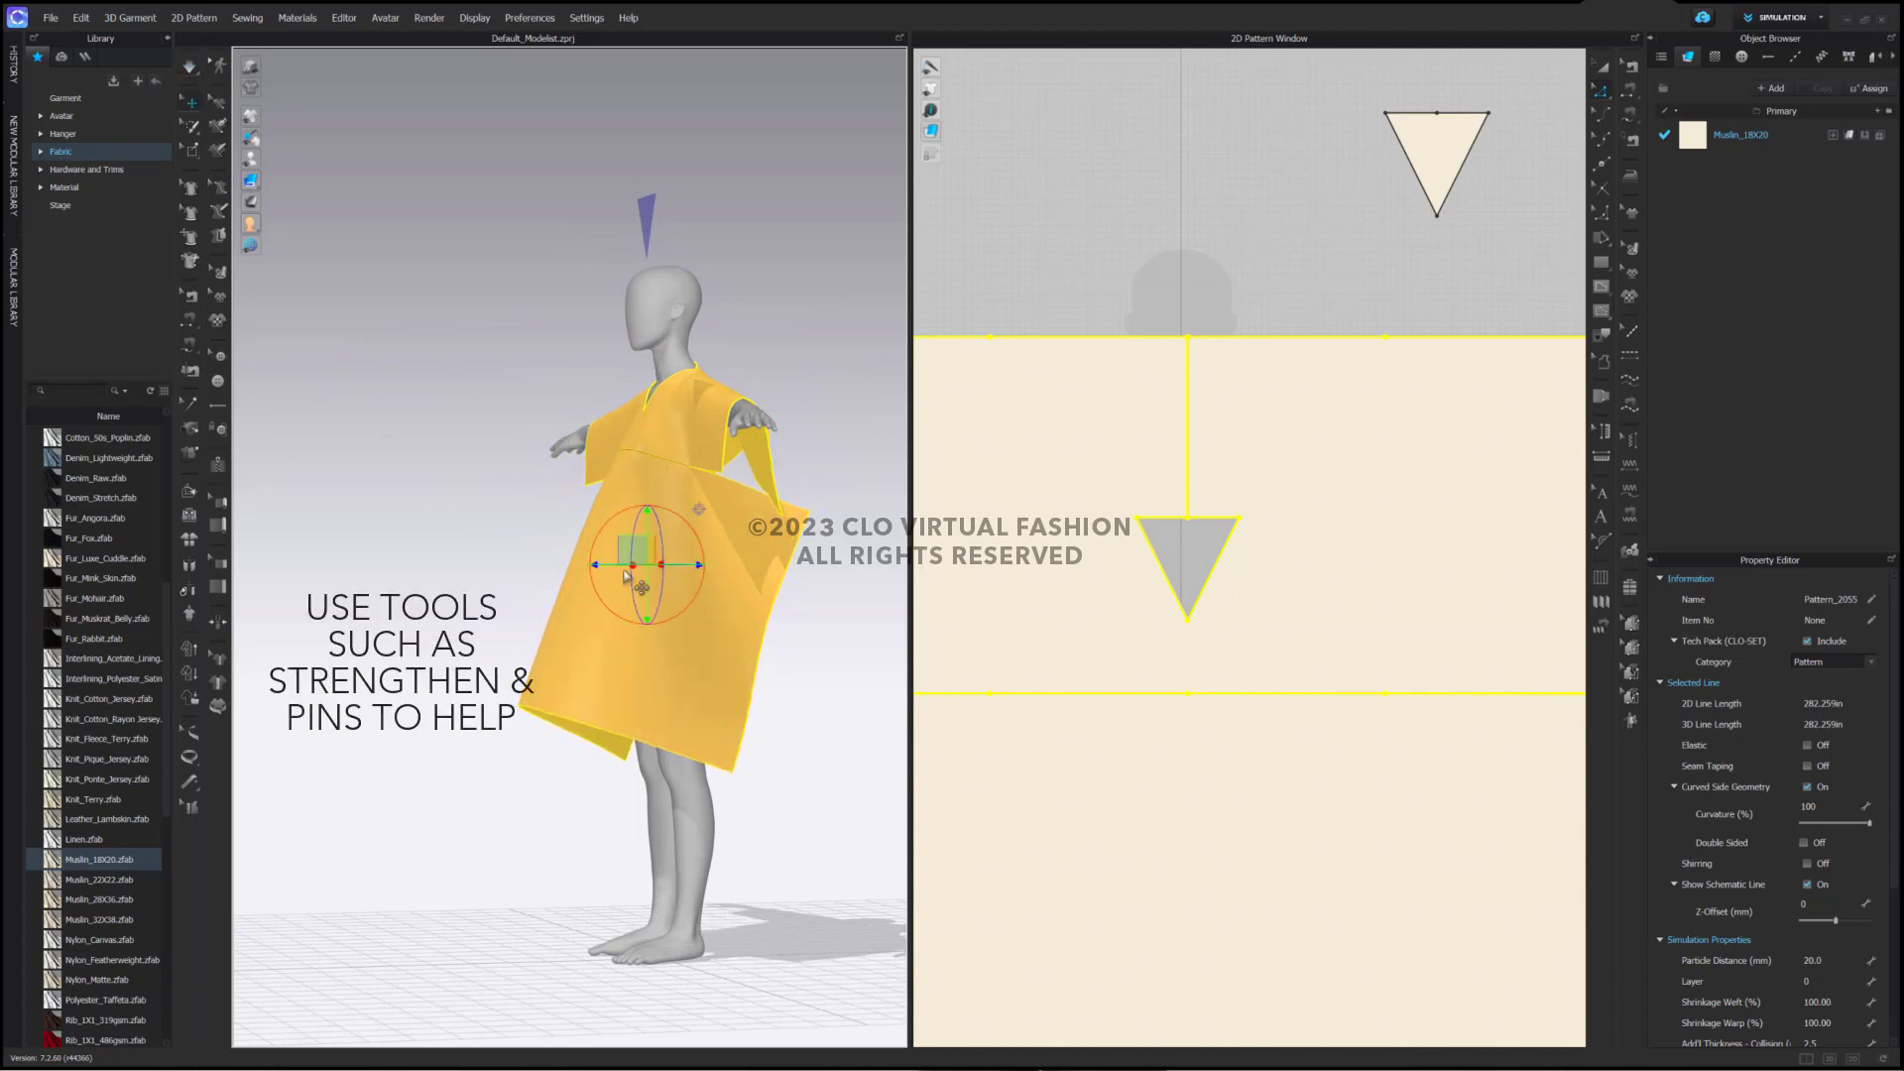
right_click_drag(635, 561, 556, 568)
scroll(1190, 567, "down", 5)
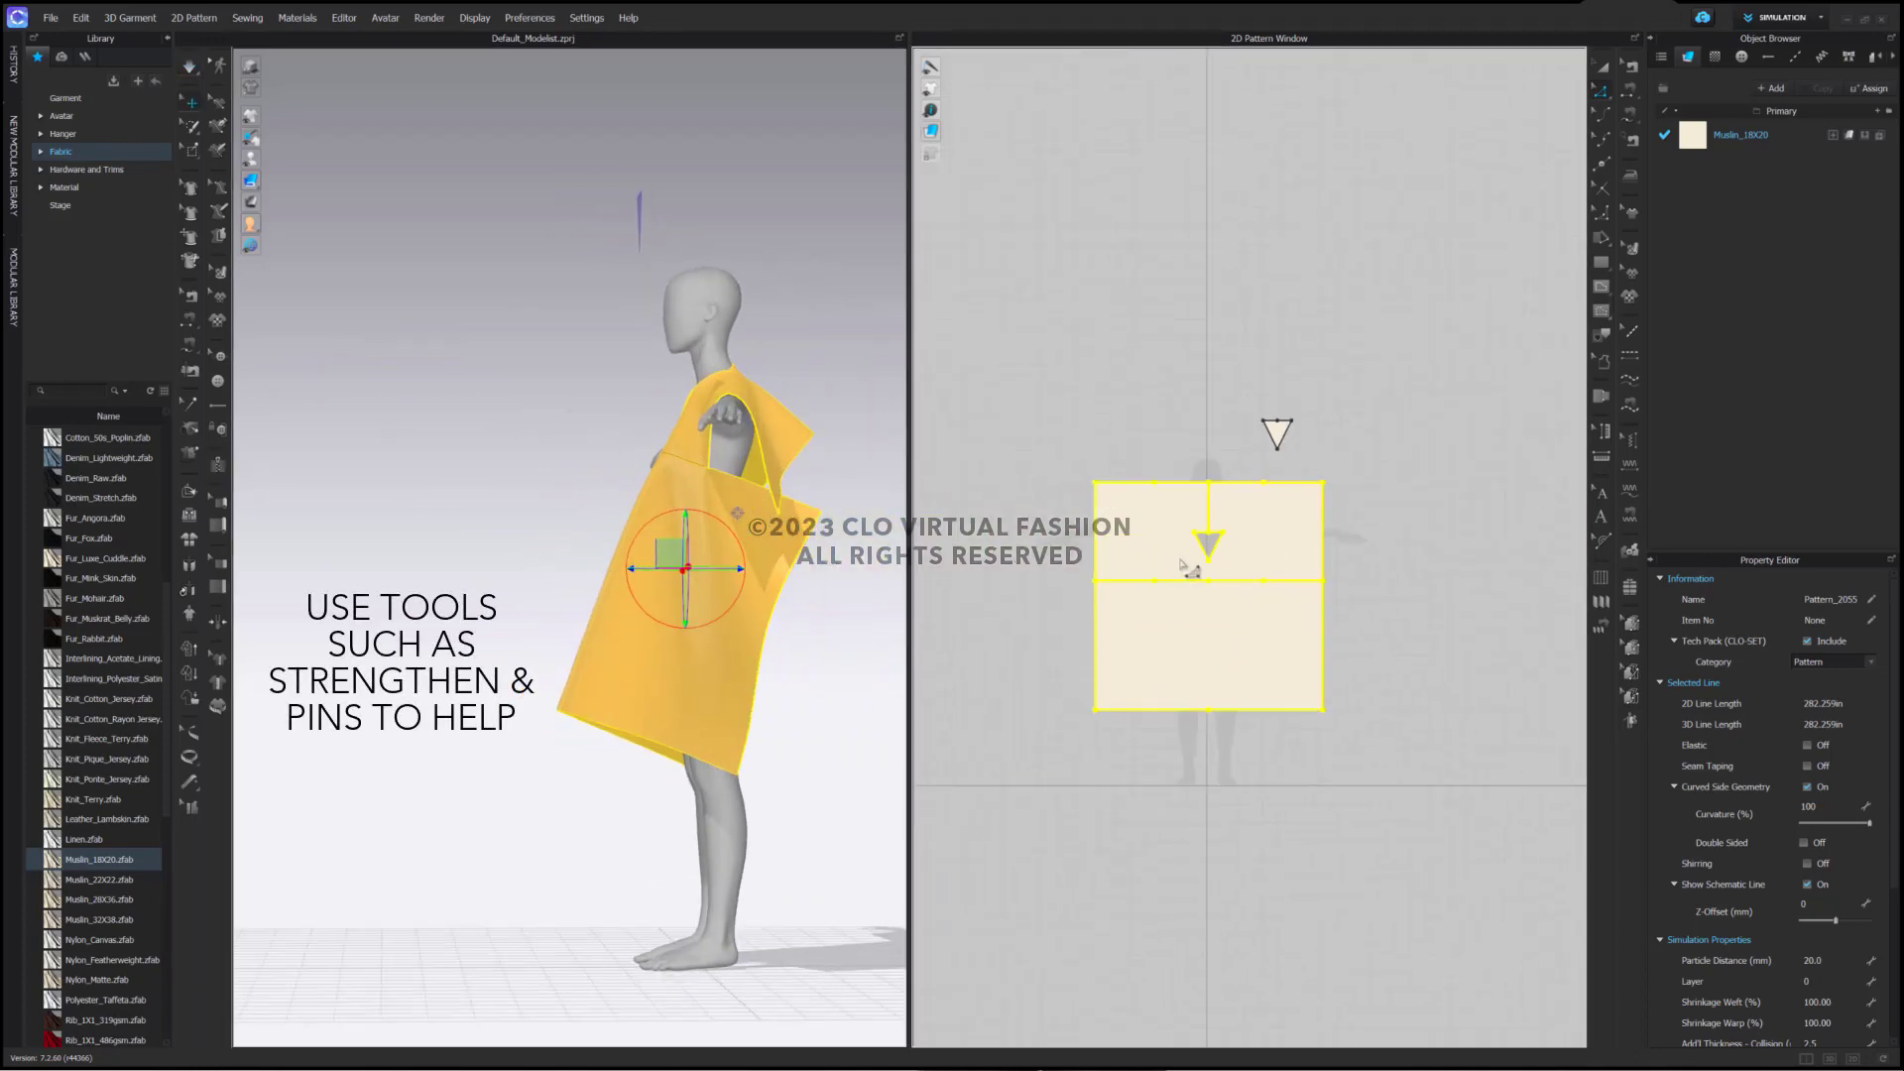
key("n")
left_click(1324, 639)
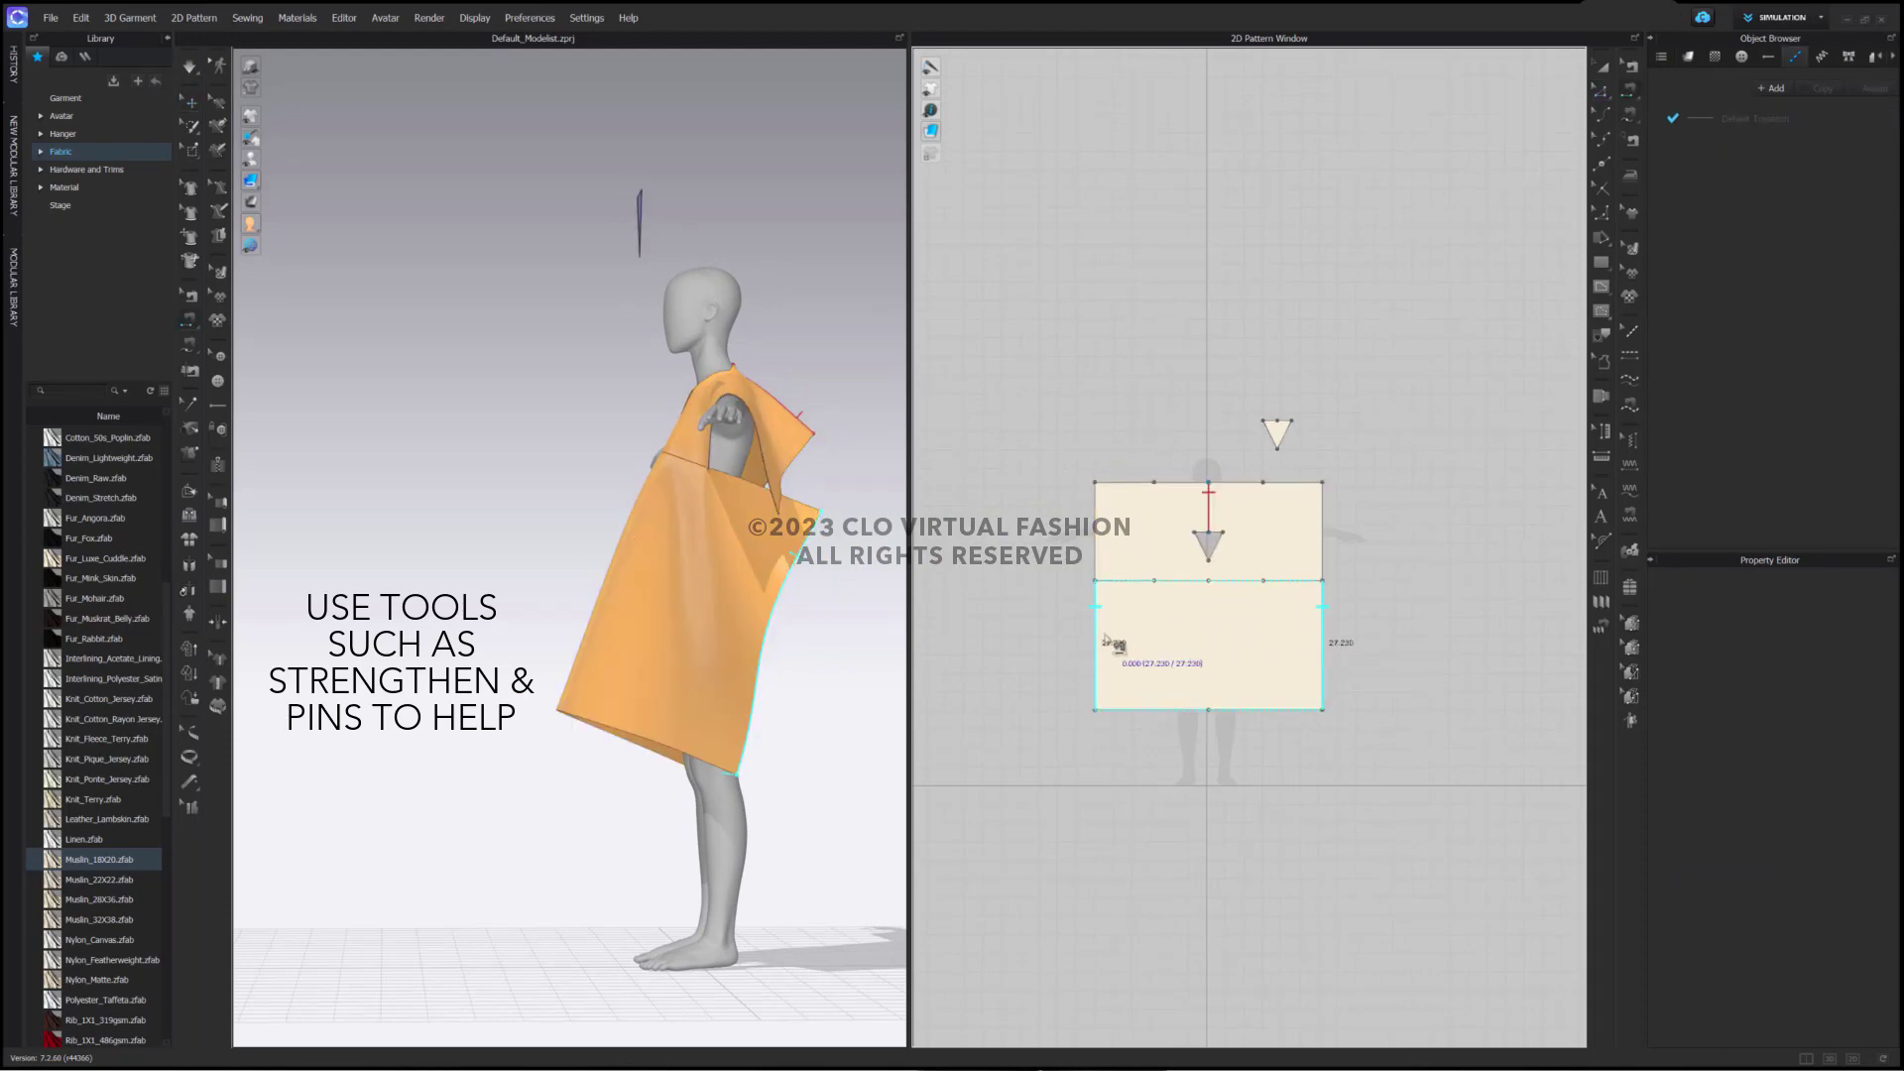
left_click(1098, 643)
scroll(1094, 635, "down", 1)
key("a")
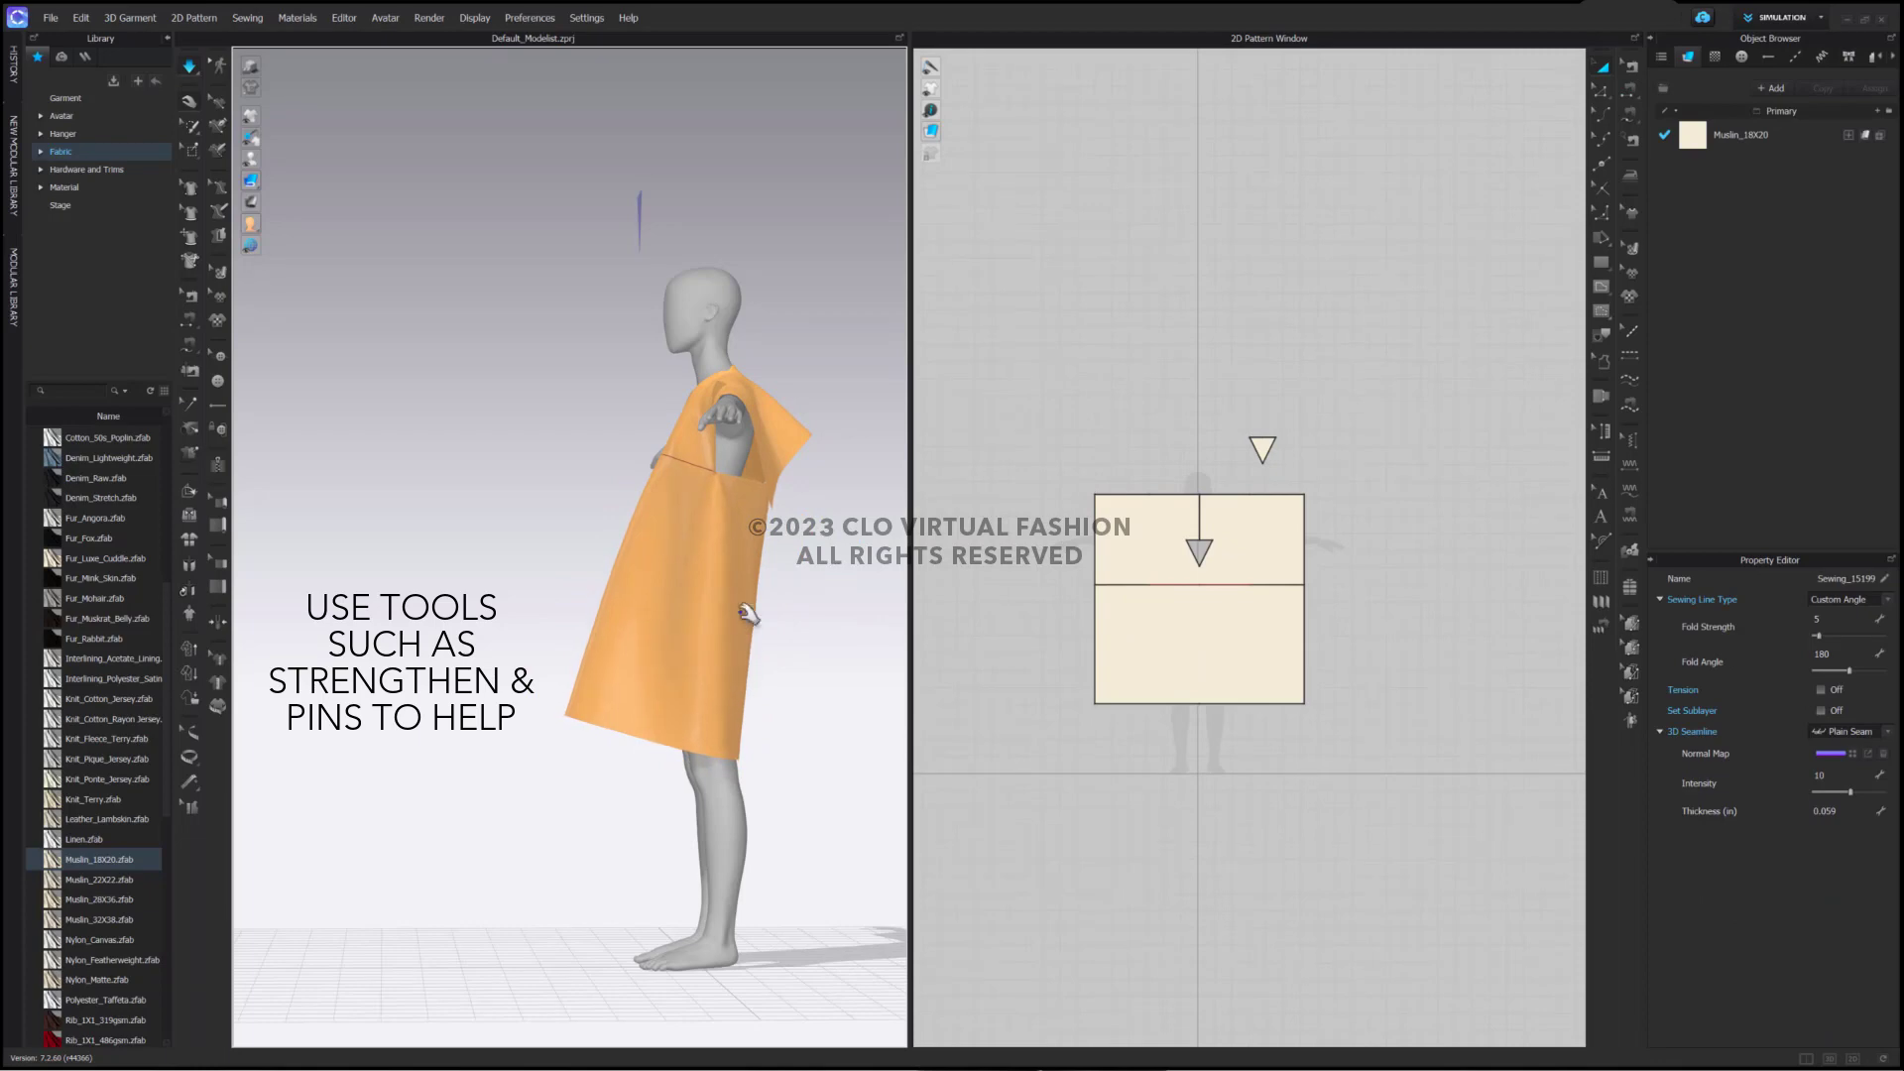
left_click(717, 716)
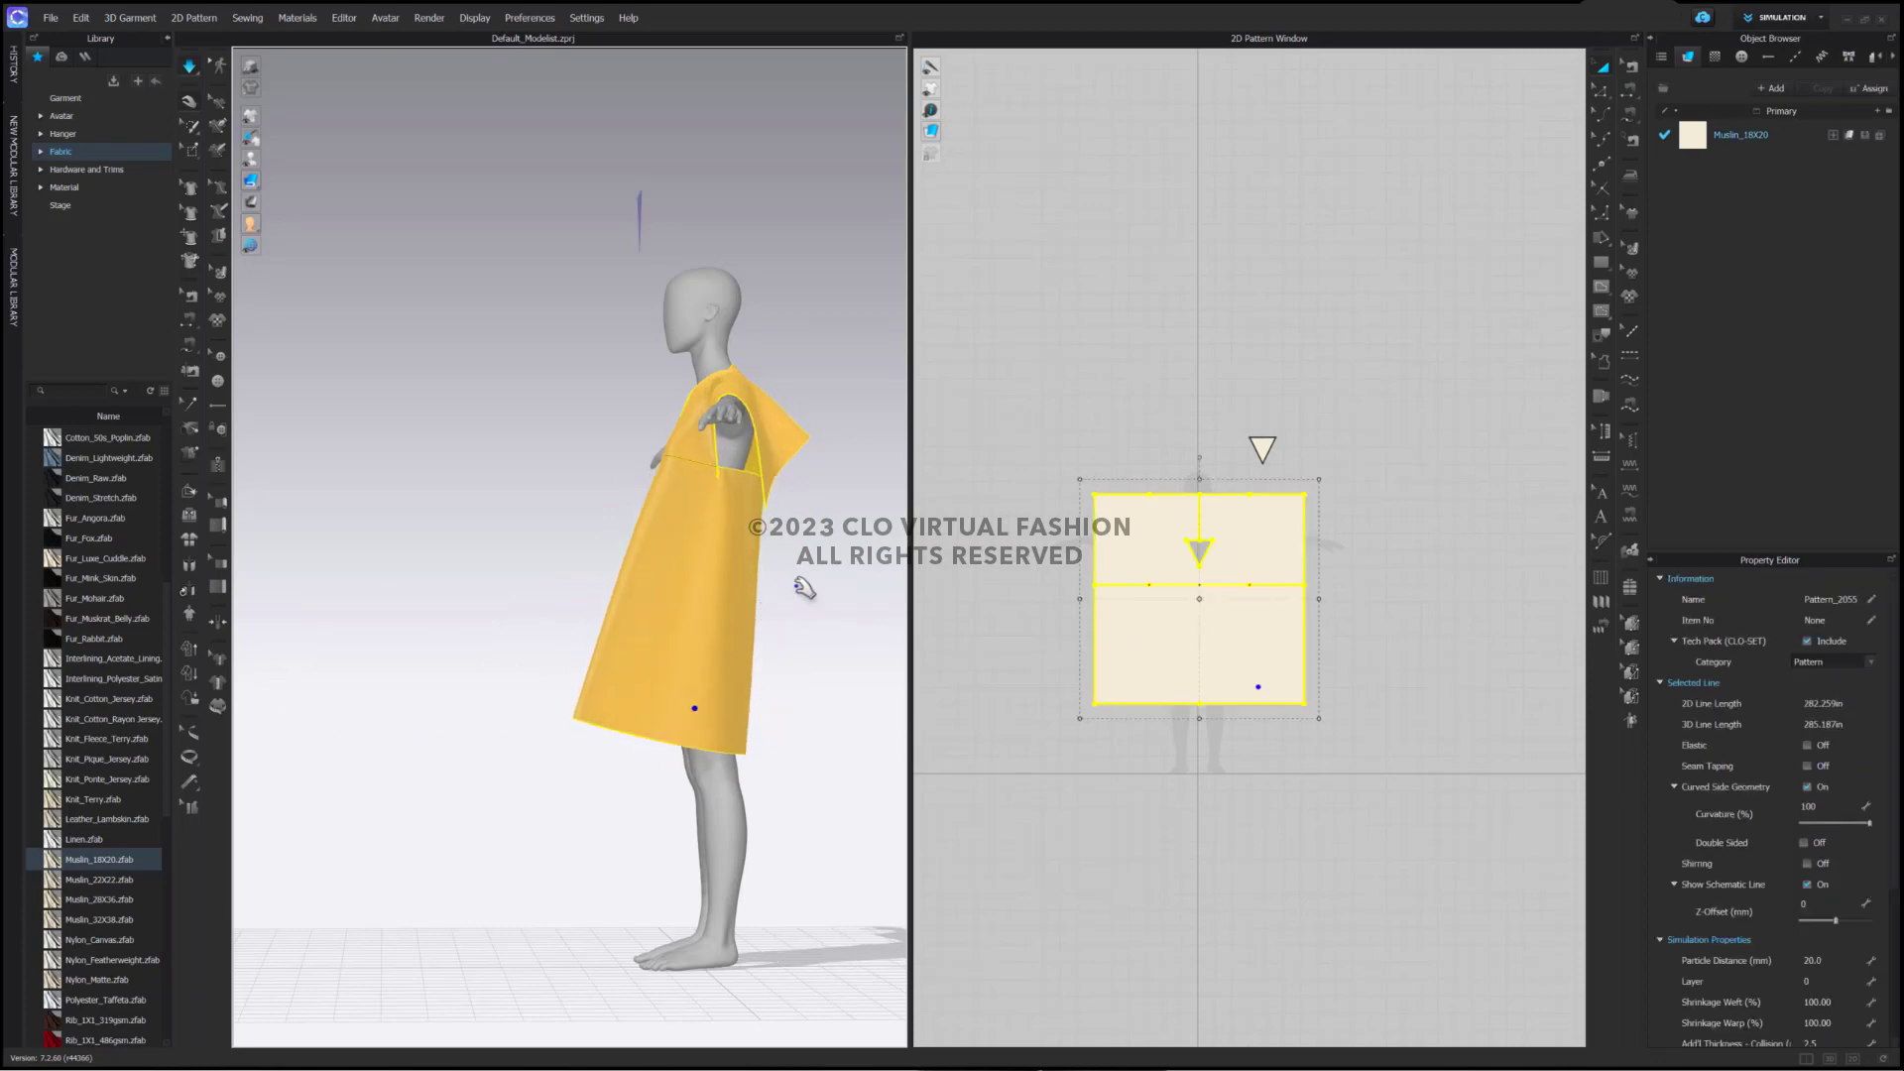
Sew the underarm seam of both sleeves, joining the outer top-edge segments to the upper edges of the side cuts
right_click_drag(804, 589, 712, 491)
scroll(608, 493, "up", 6)
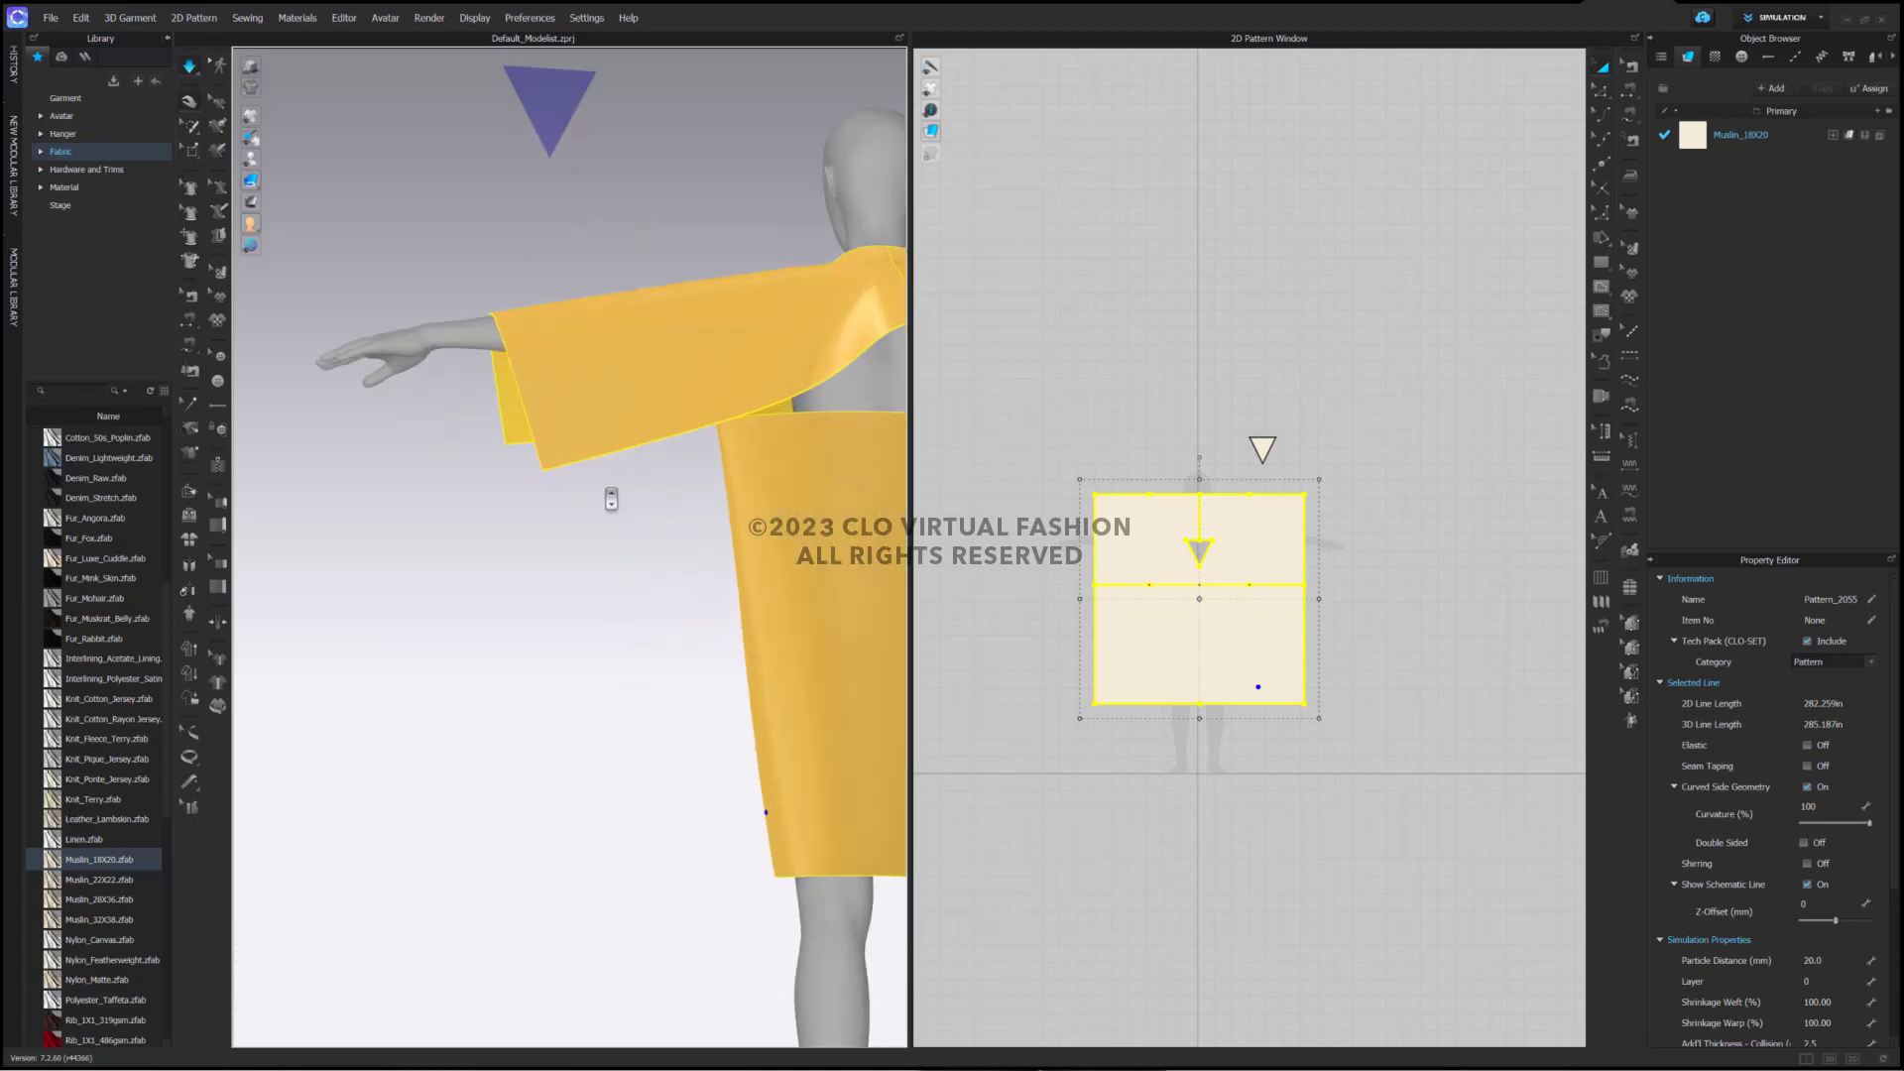
left_click(543, 458)
left_click(516, 421)
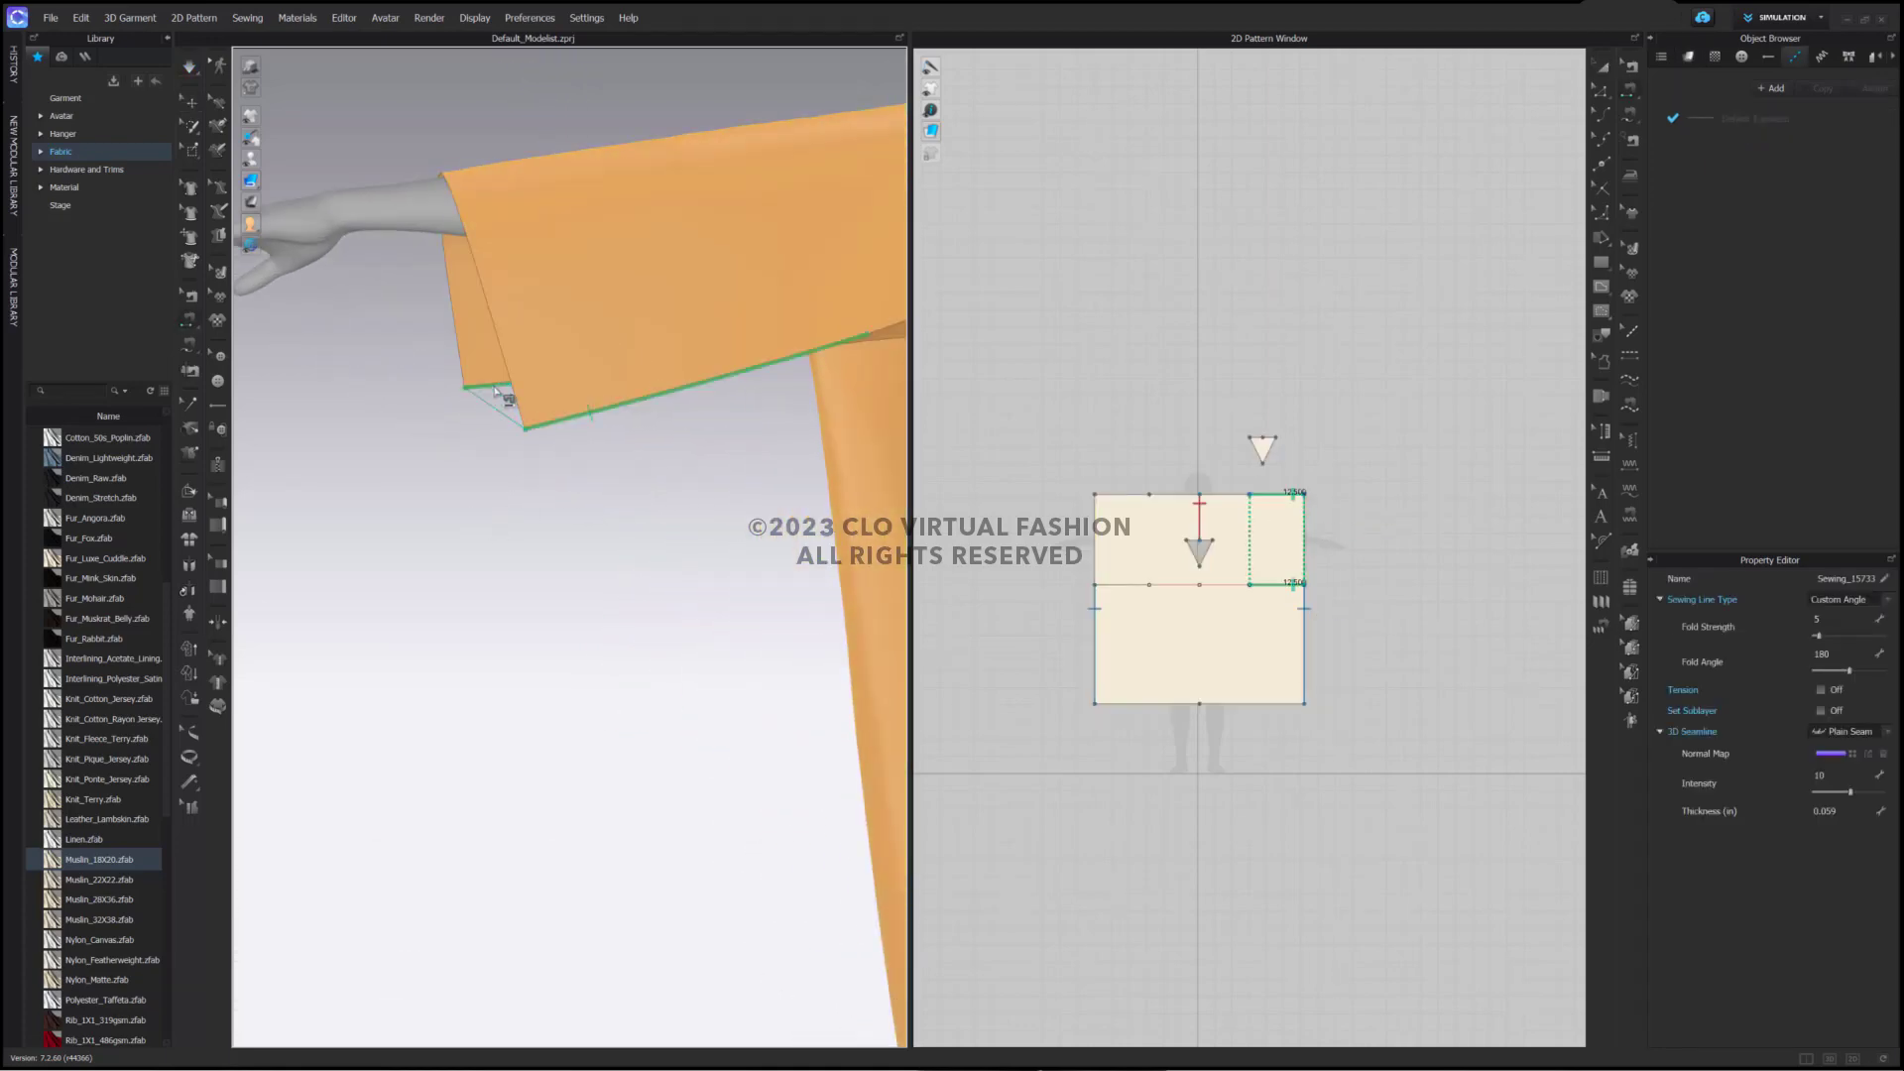
right_click_drag(516, 421, 768, 499)
key("n")
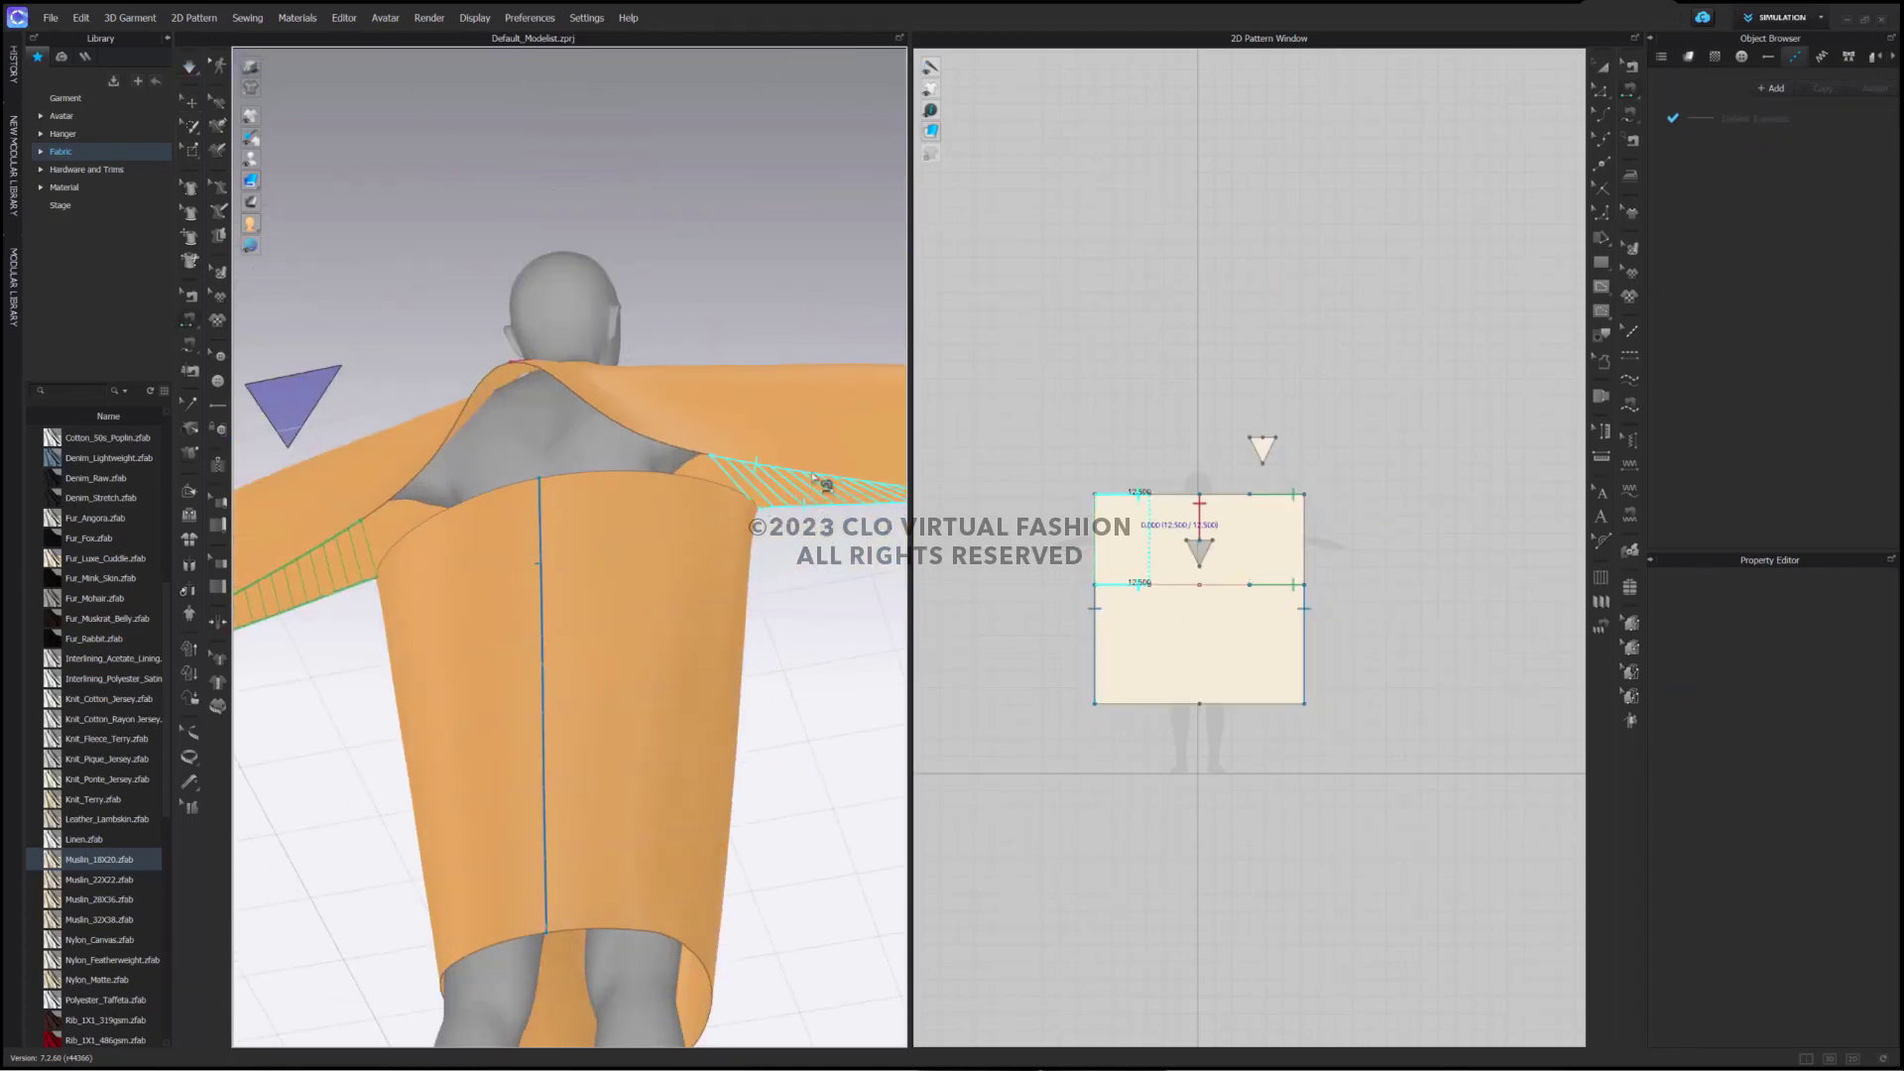
left_click(710, 487)
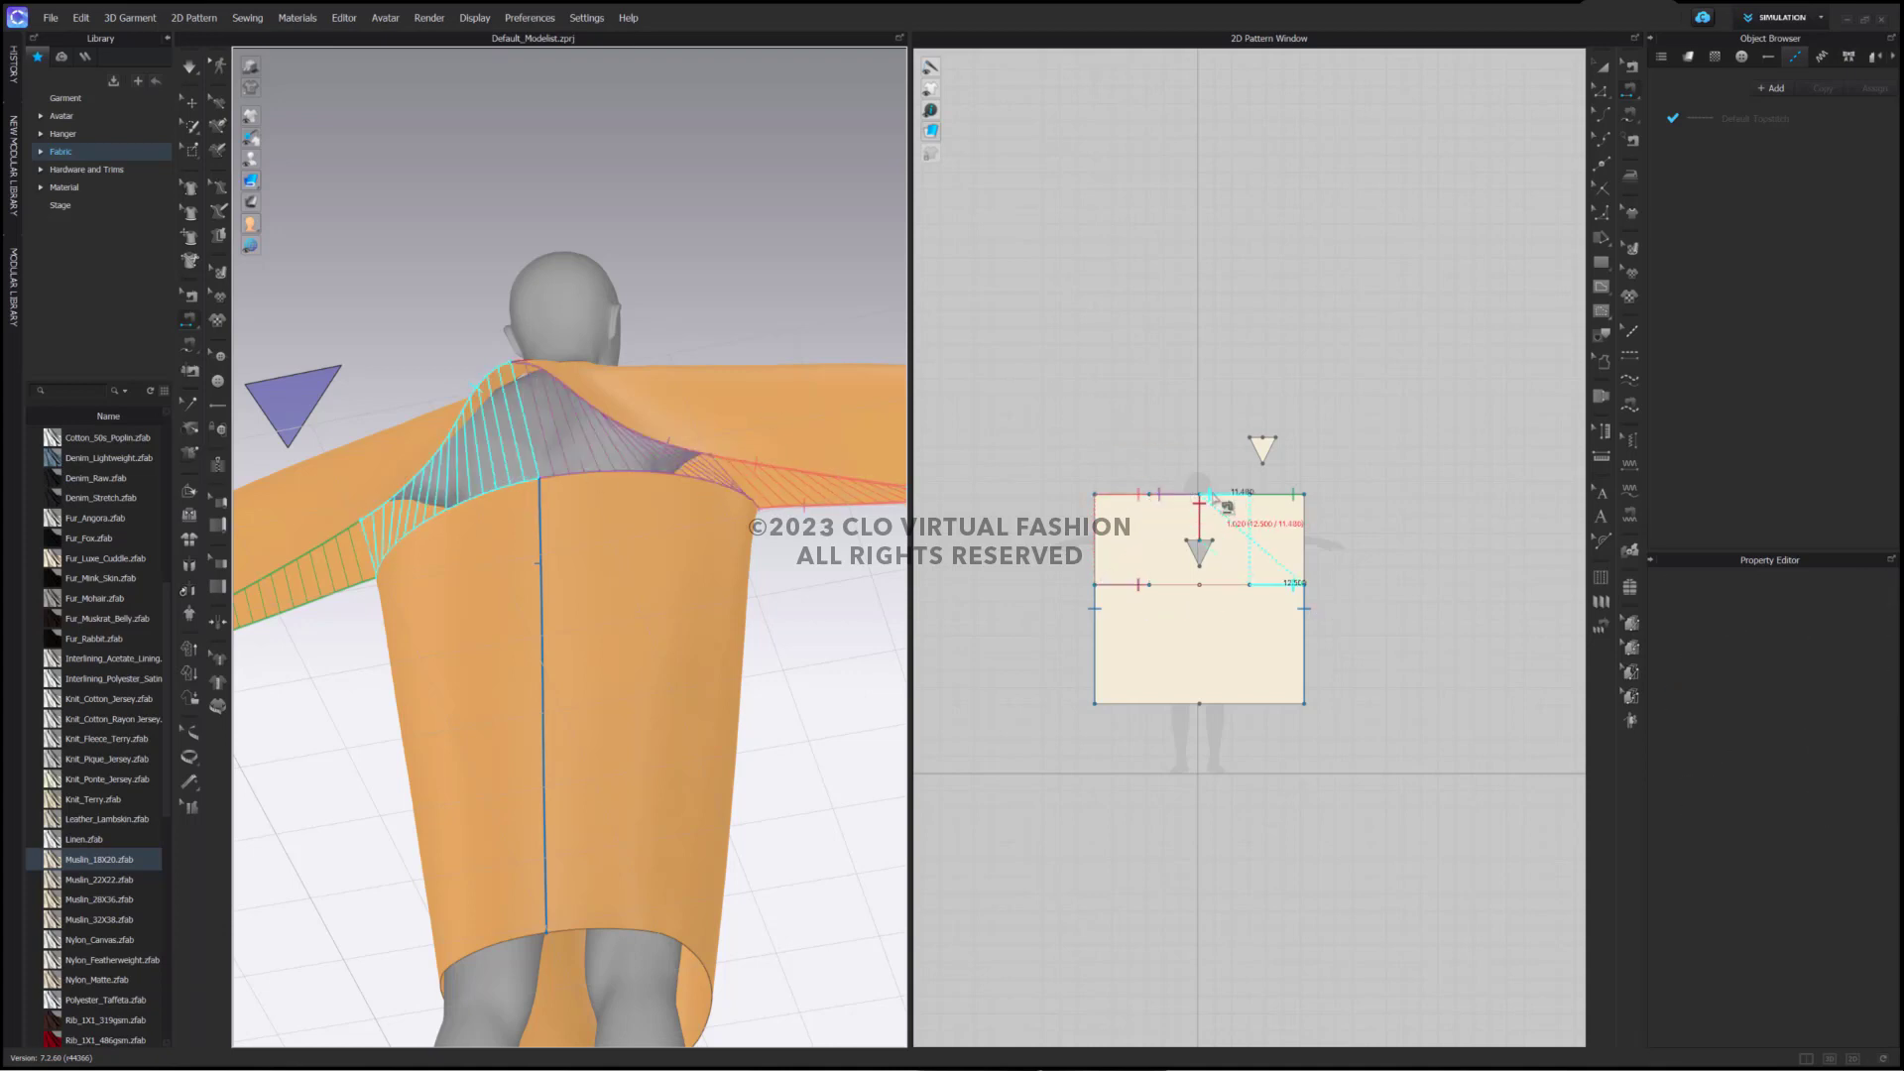
Sew the remaining back top edges to the lower section's side-cut edges and simulate the closed garment
left_click(1210, 495)
key("a")
key("space")
right_click_drag(427, 605, 714, 617)
Add a point near the middle of the triangular opening's right slanted side and move it to the opening's upper centre by the slit
scroll(1180, 555, "up", 12)
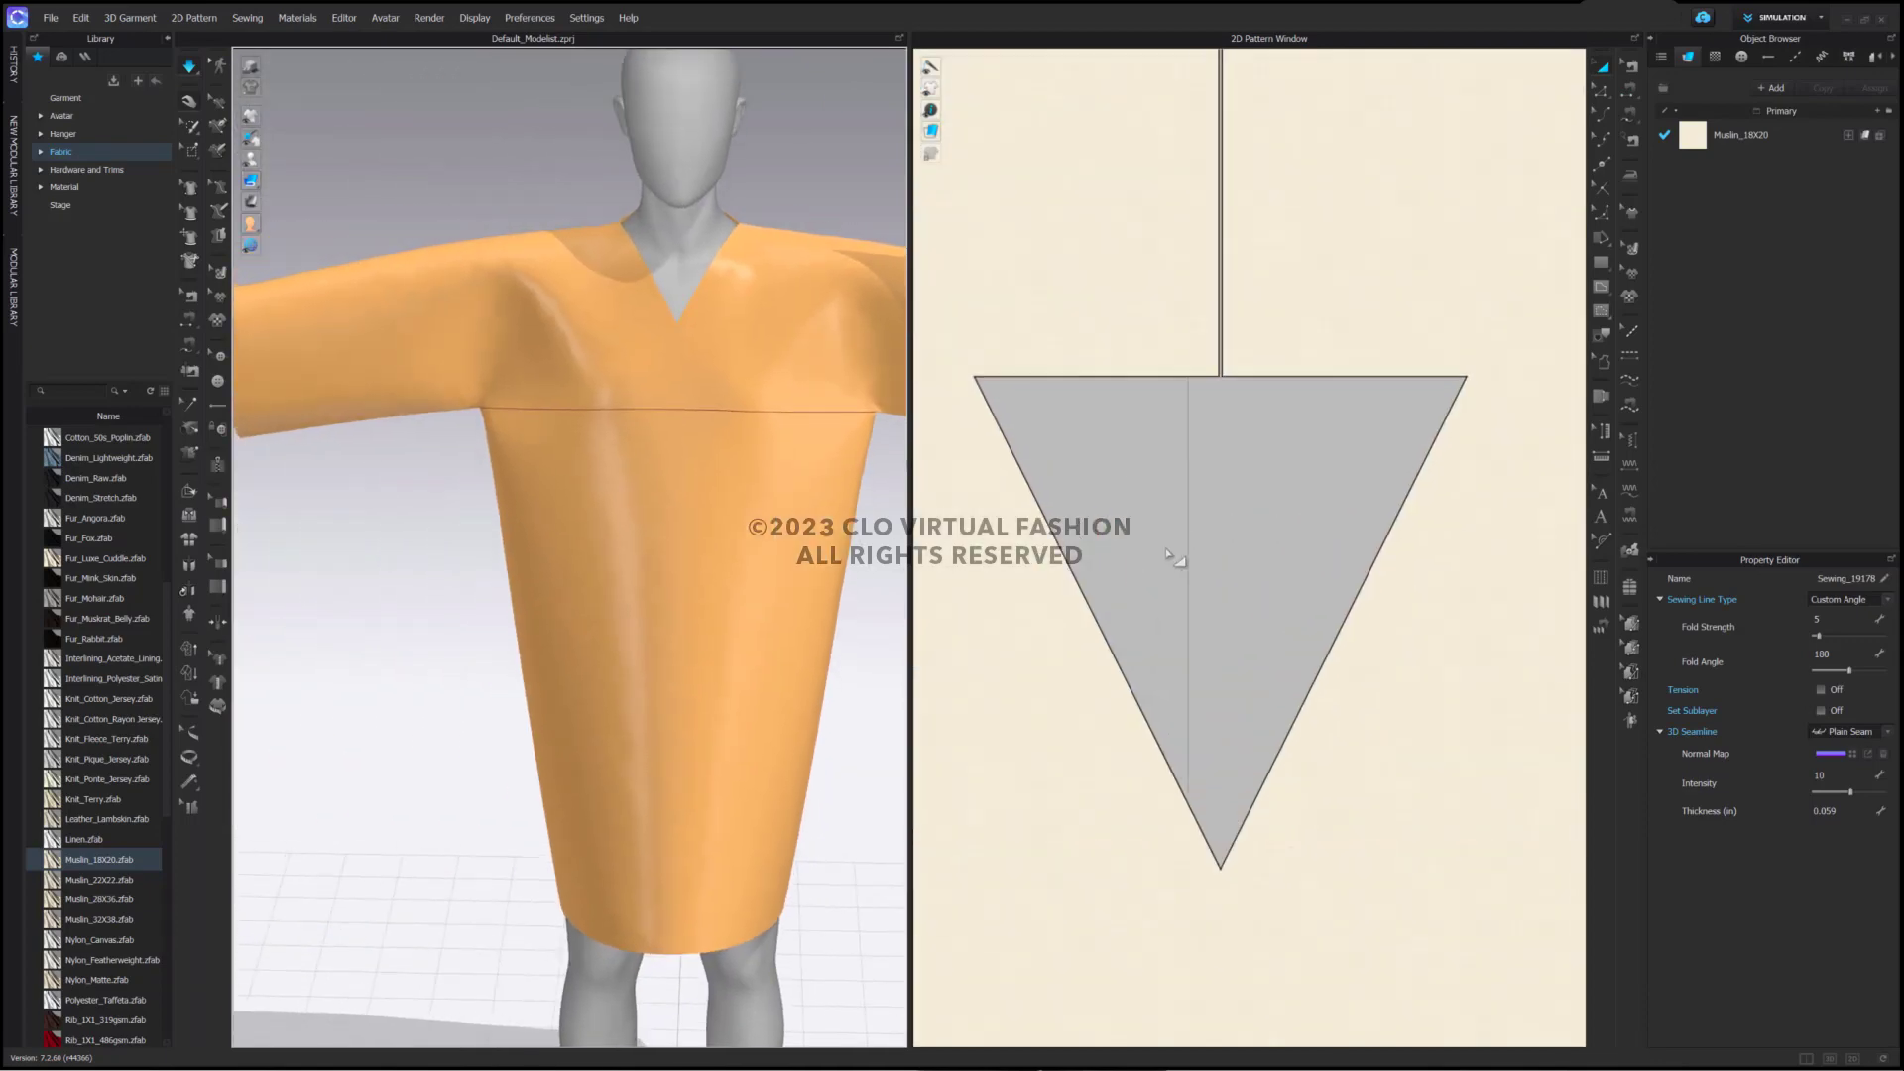
scroll(1168, 617, "up", 6)
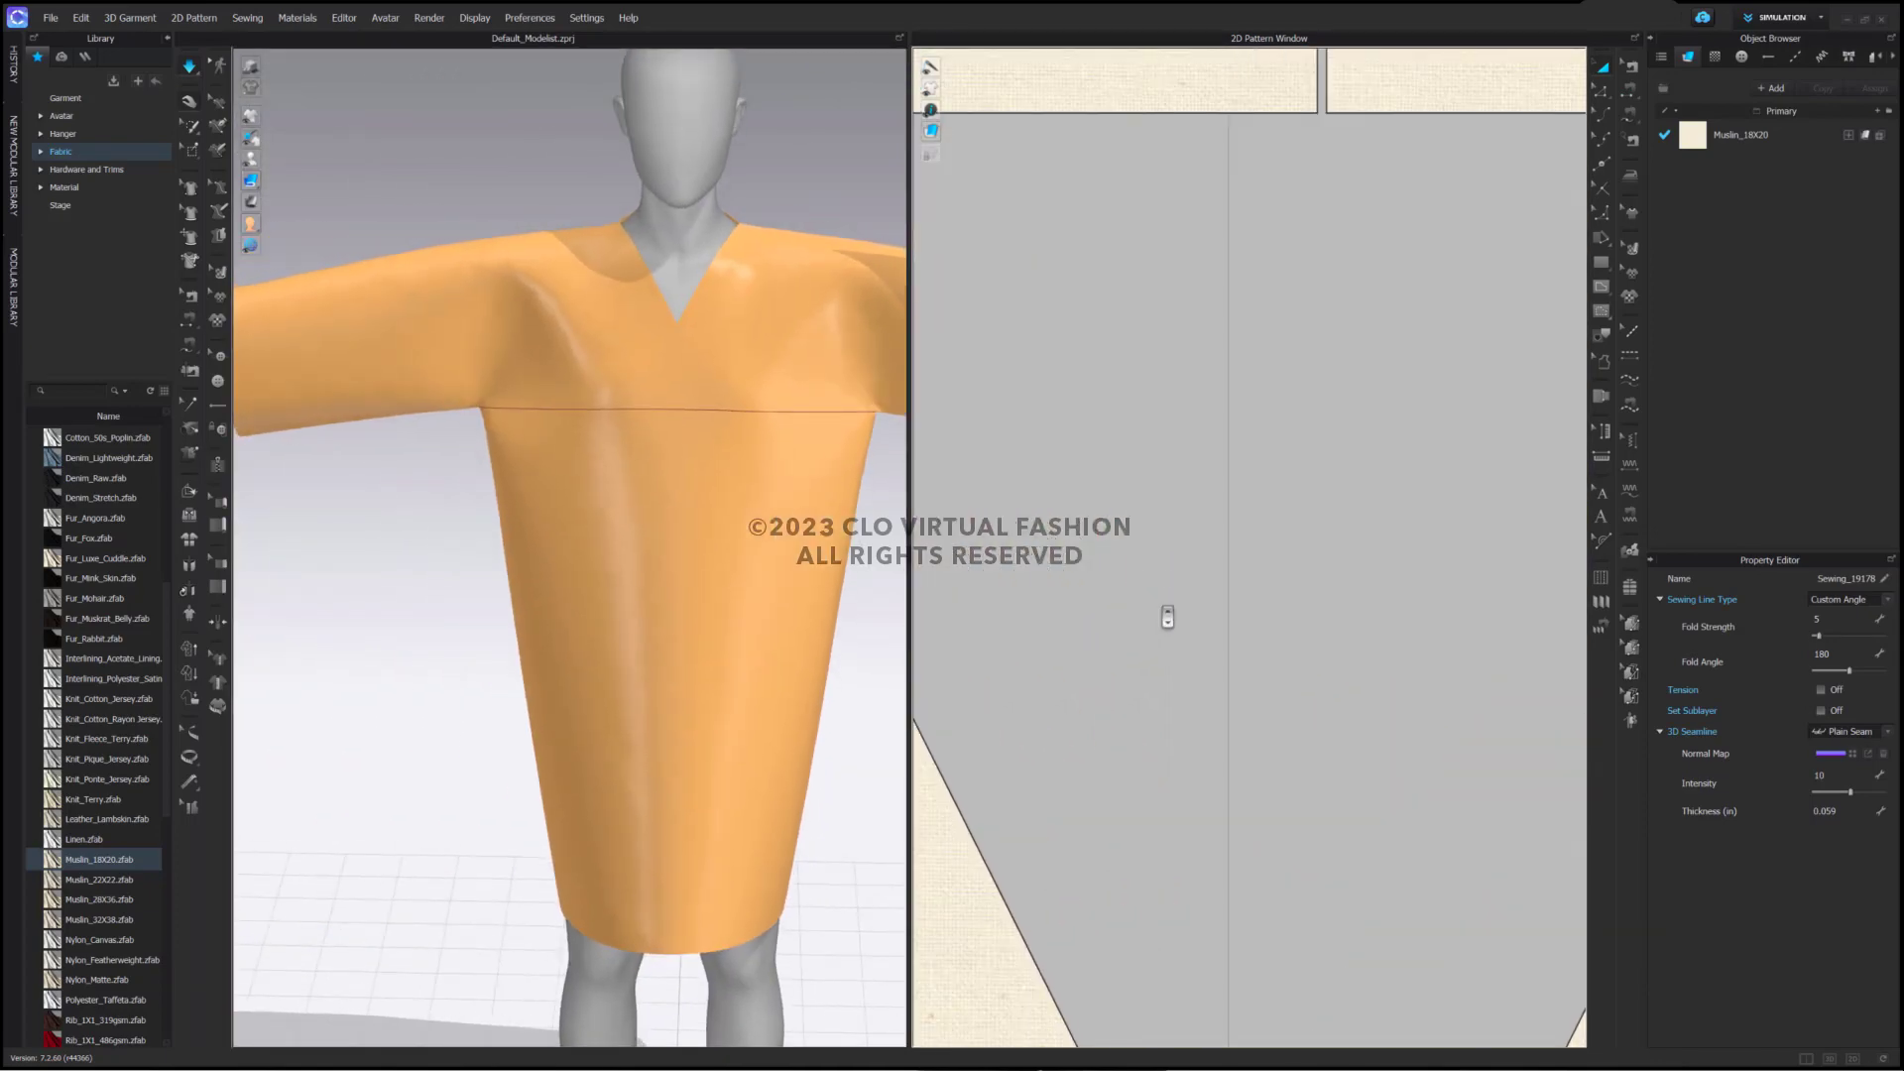
scroll(1168, 616, "down", 6)
scroll(1168, 616, "up", 2)
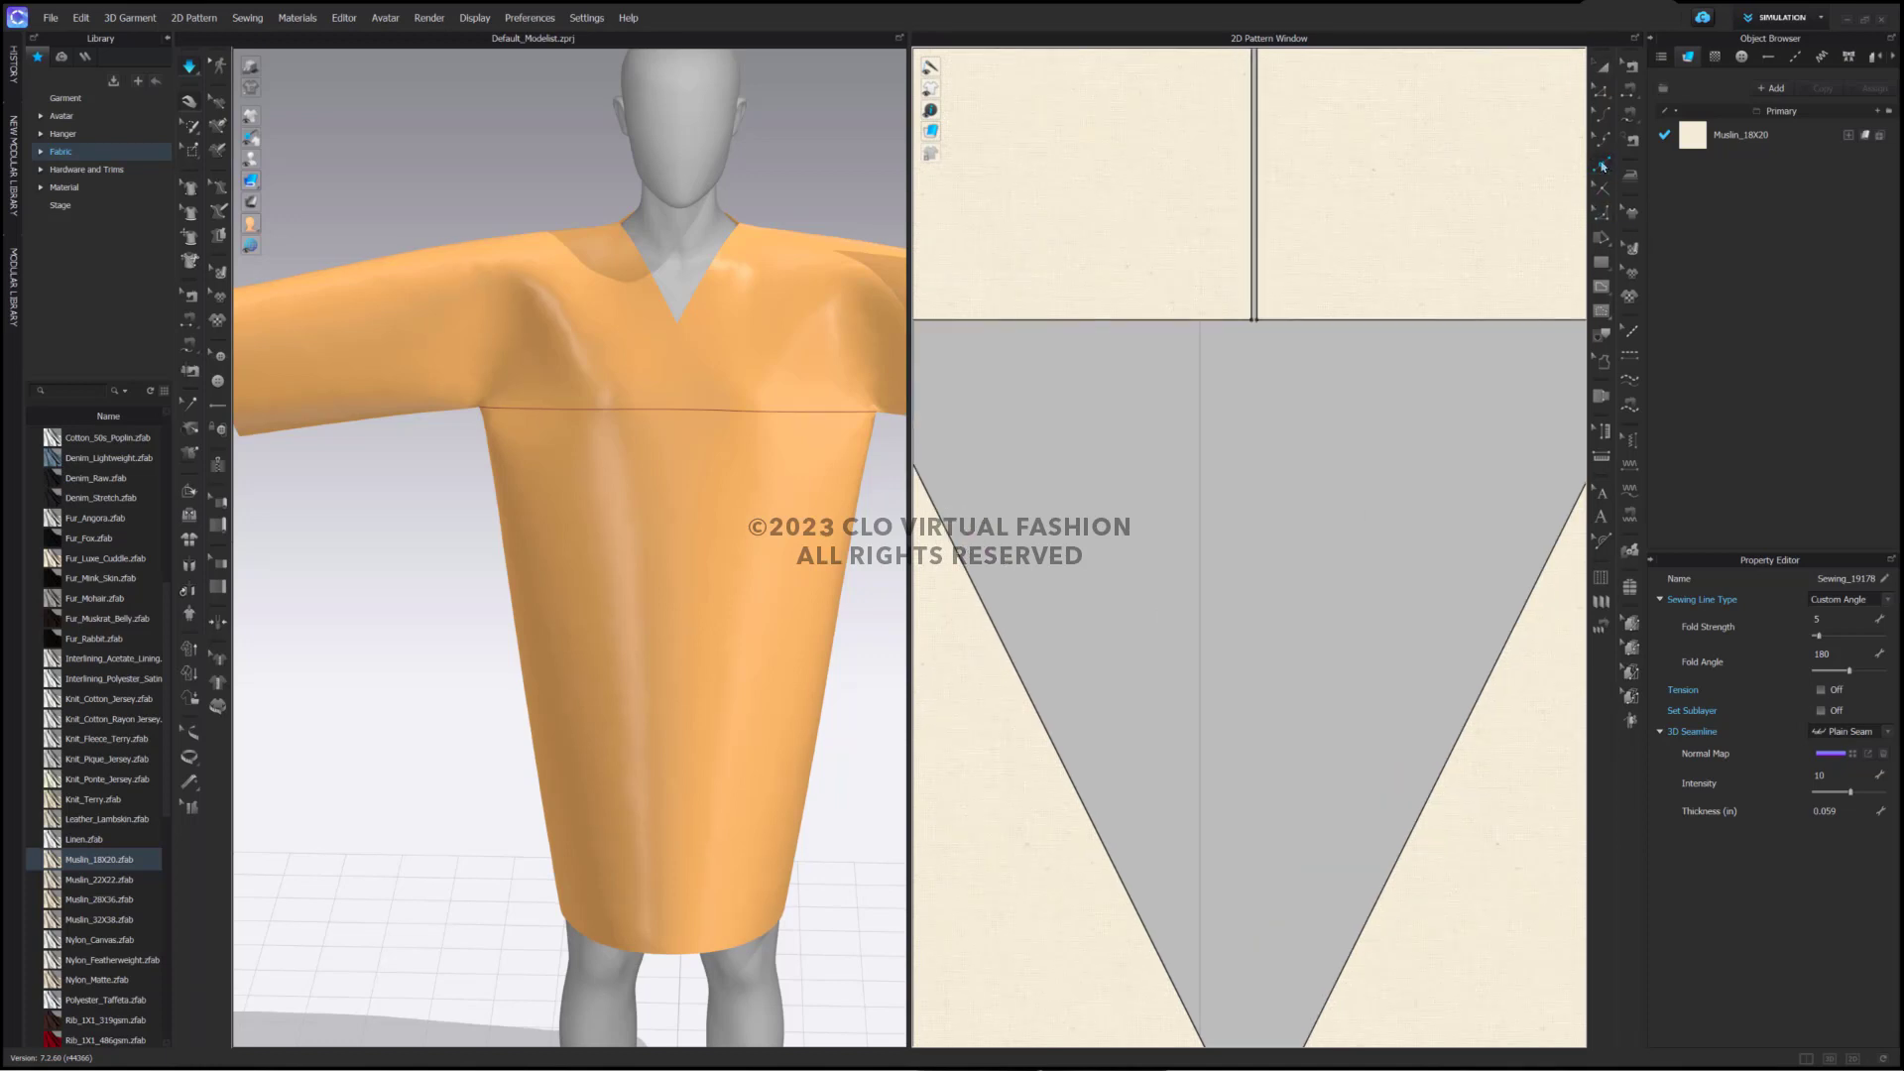
key("3")
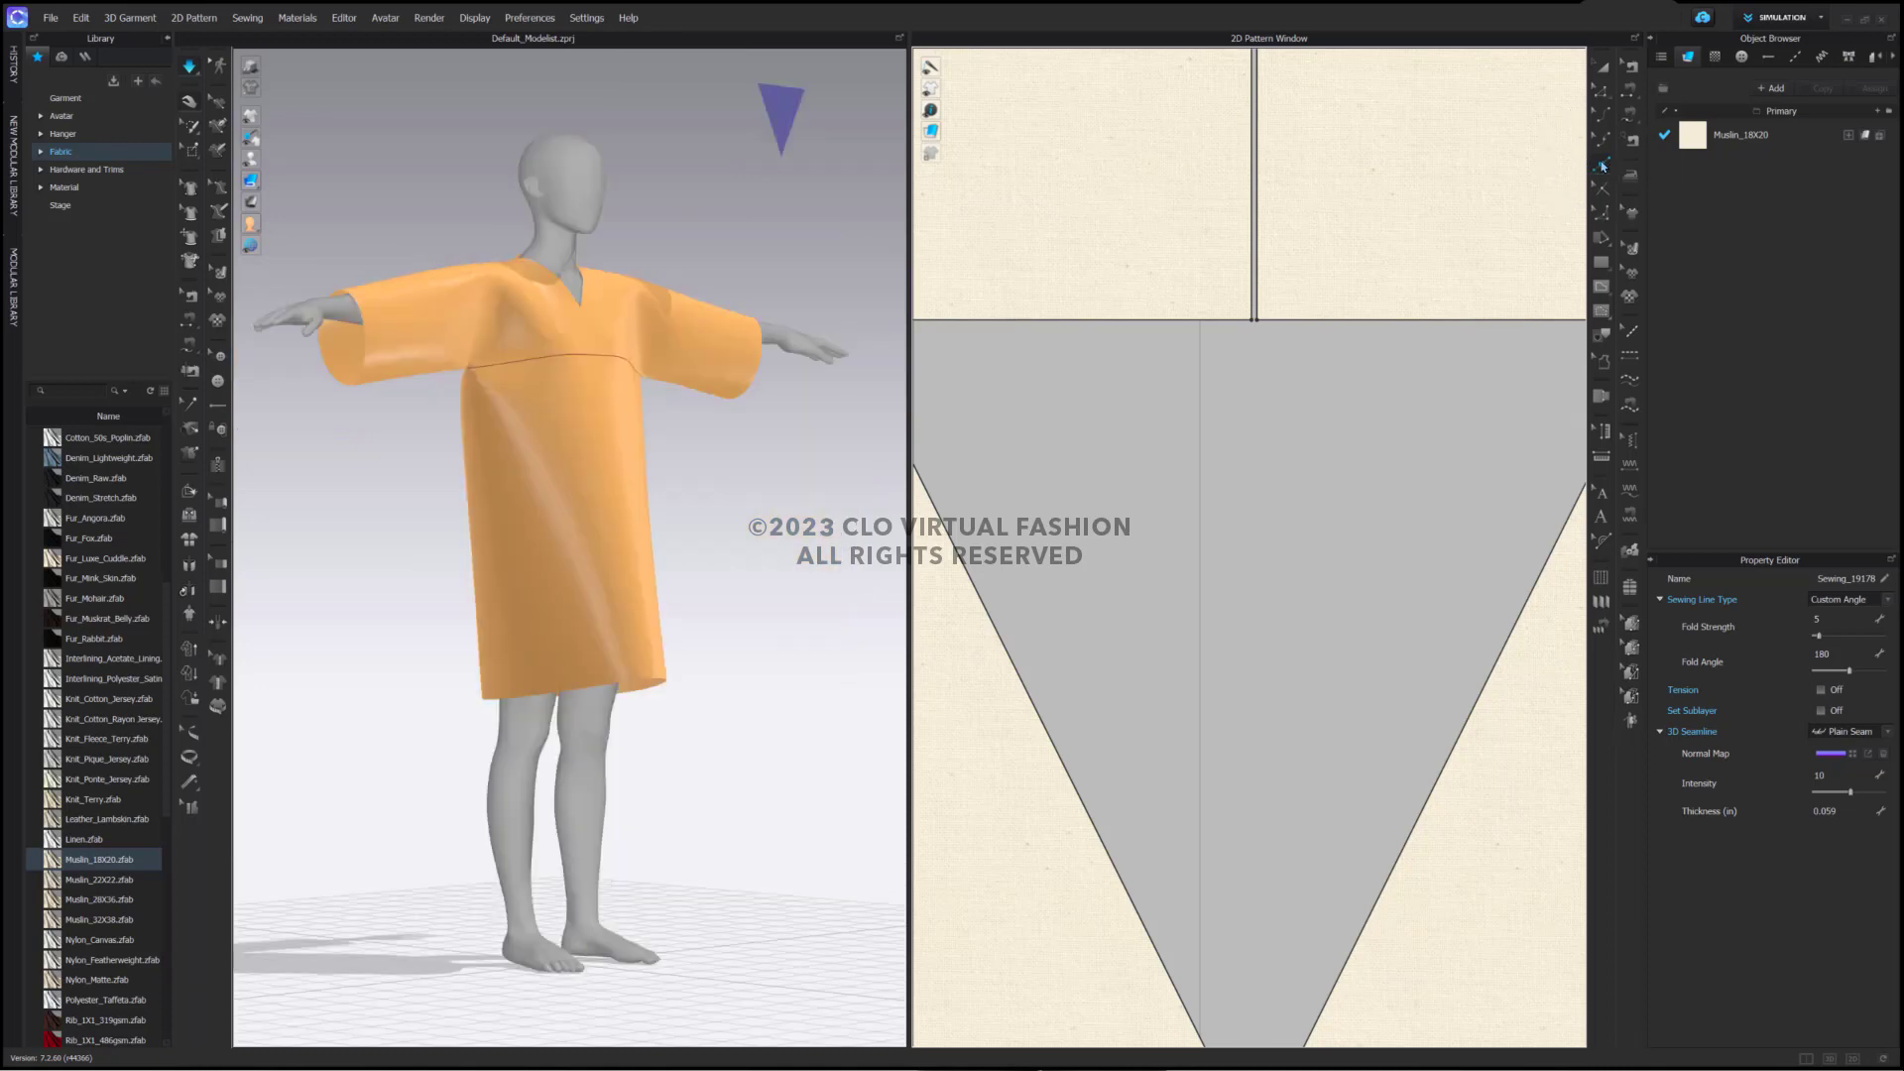
left_click(1603, 166)
middle_click_drag(1398, 496, 1255, 462)
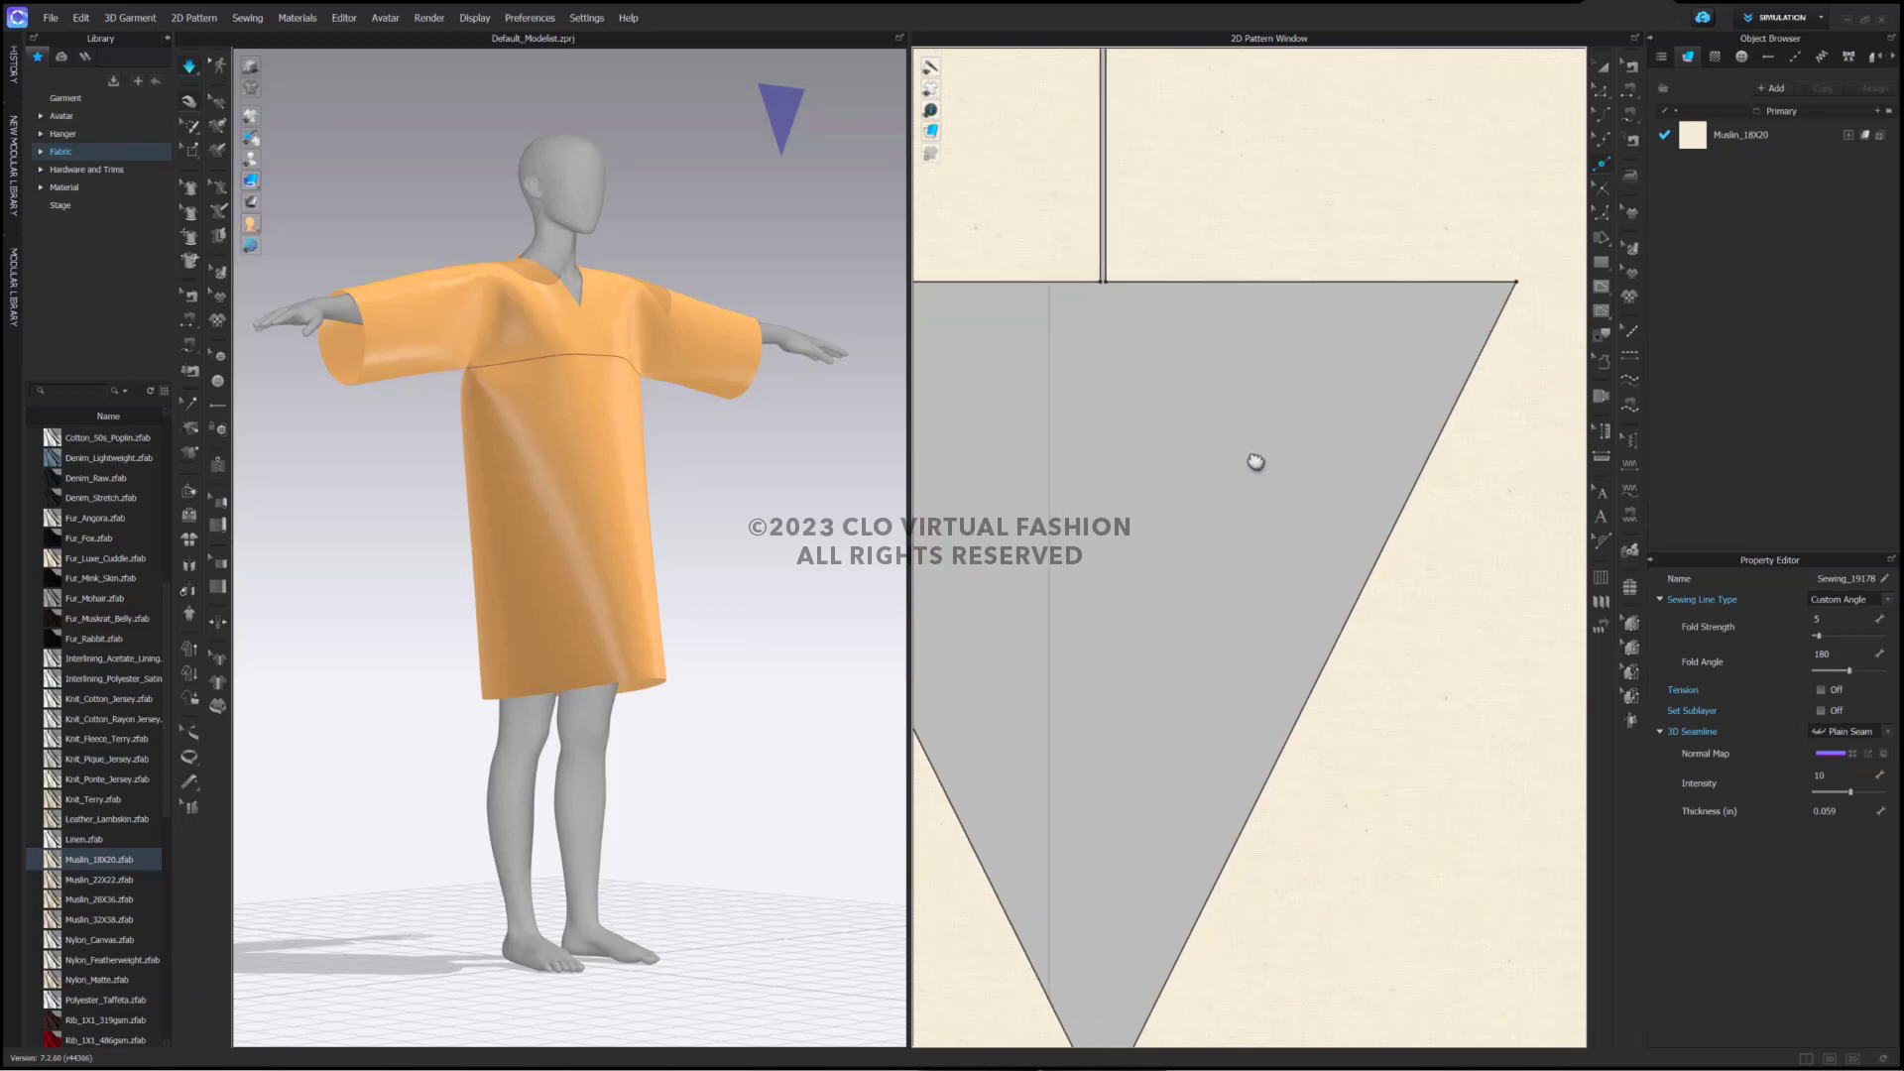
left_click(1354, 608)
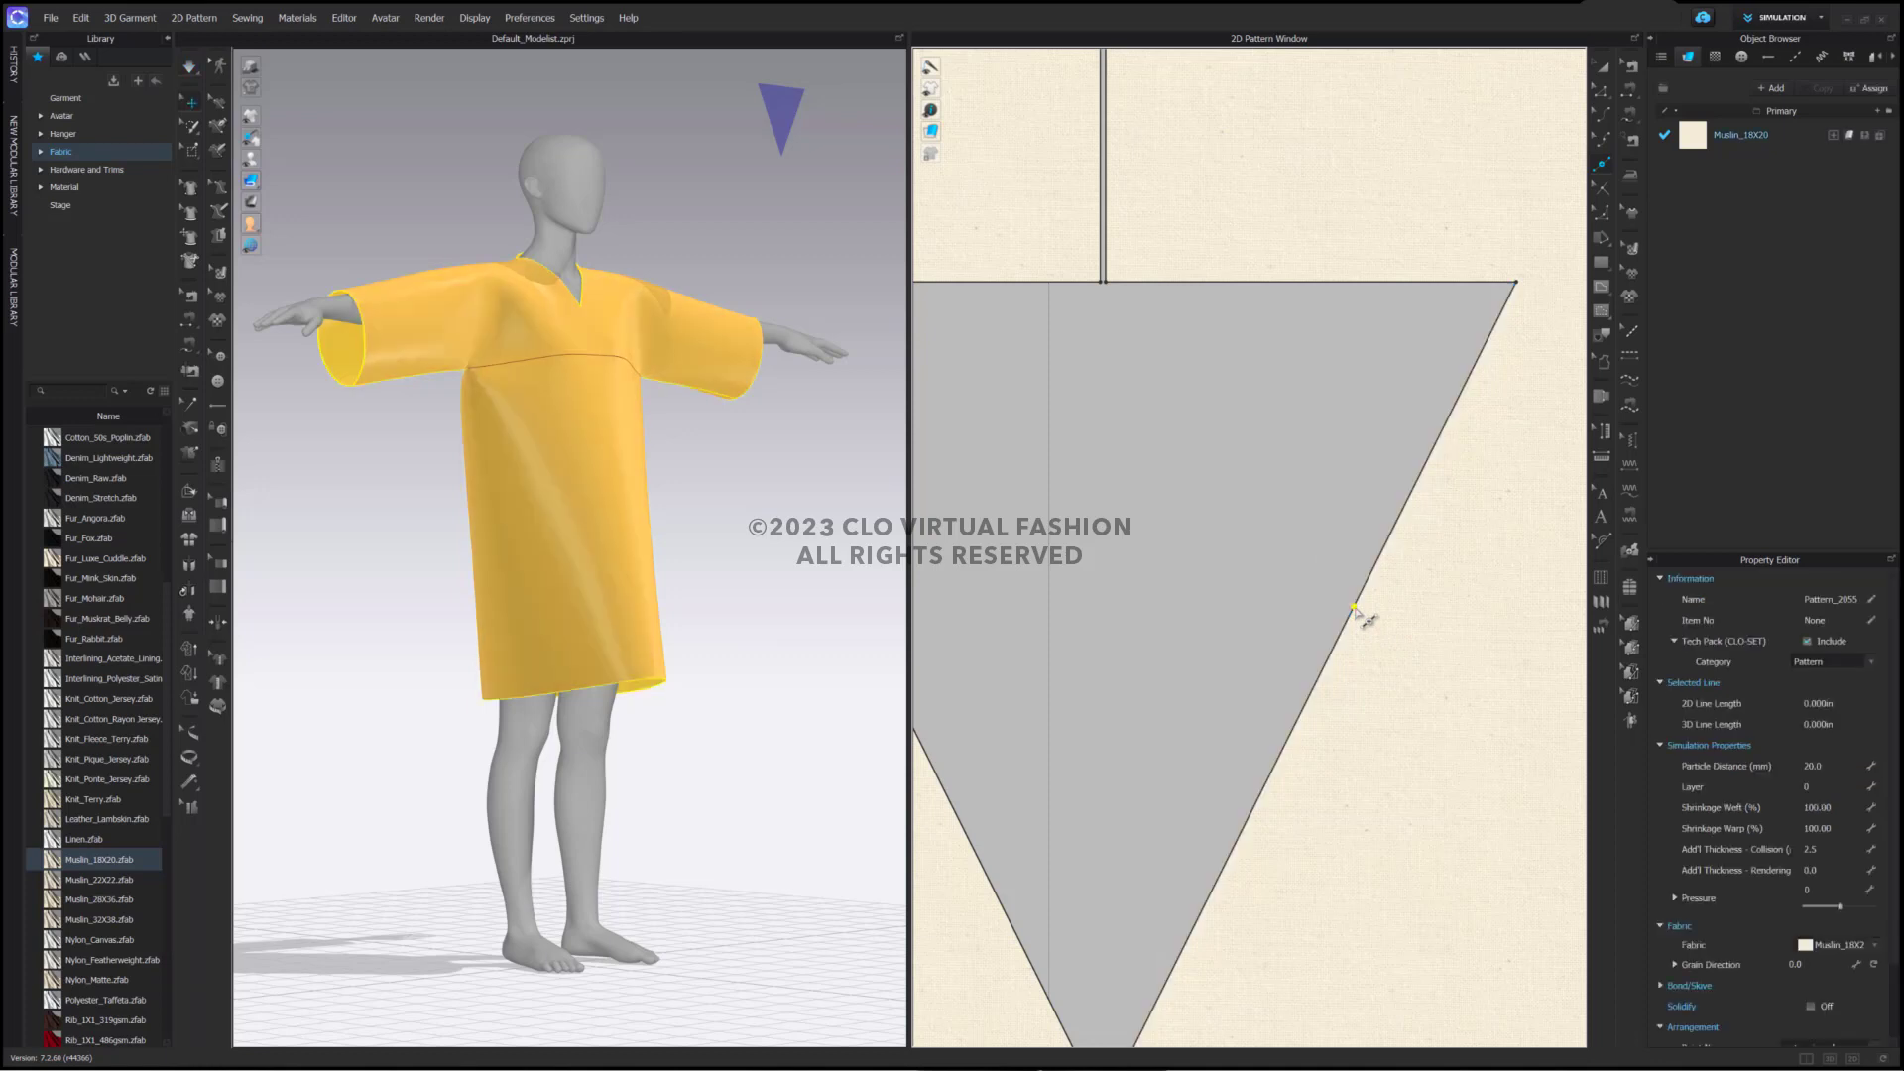
left_click(1107, 286)
Add a point on the opening's left slanted side and move it to the upper centre, narrowing the neckline to a slit
middle_click_drag(1085, 383, 1279, 369)
scroll(1277, 364, "down", 2)
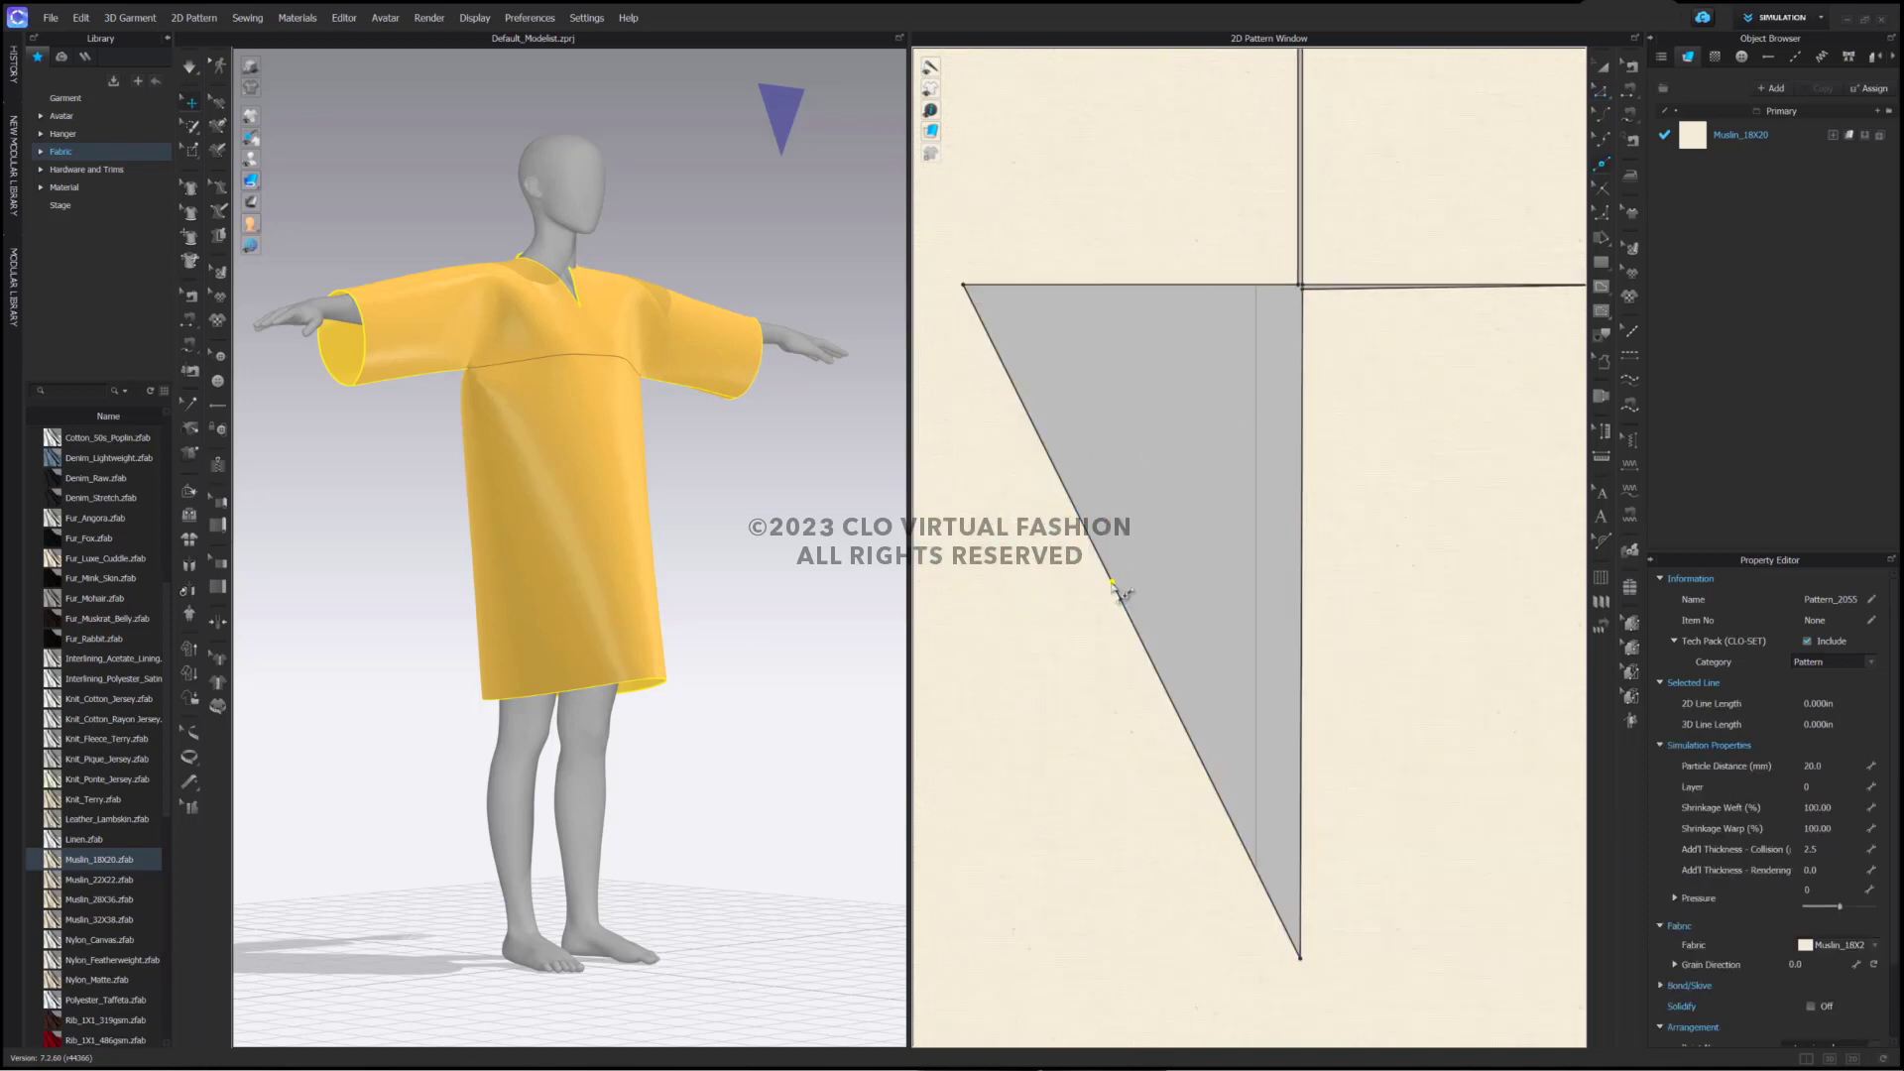
left_click(1127, 574)
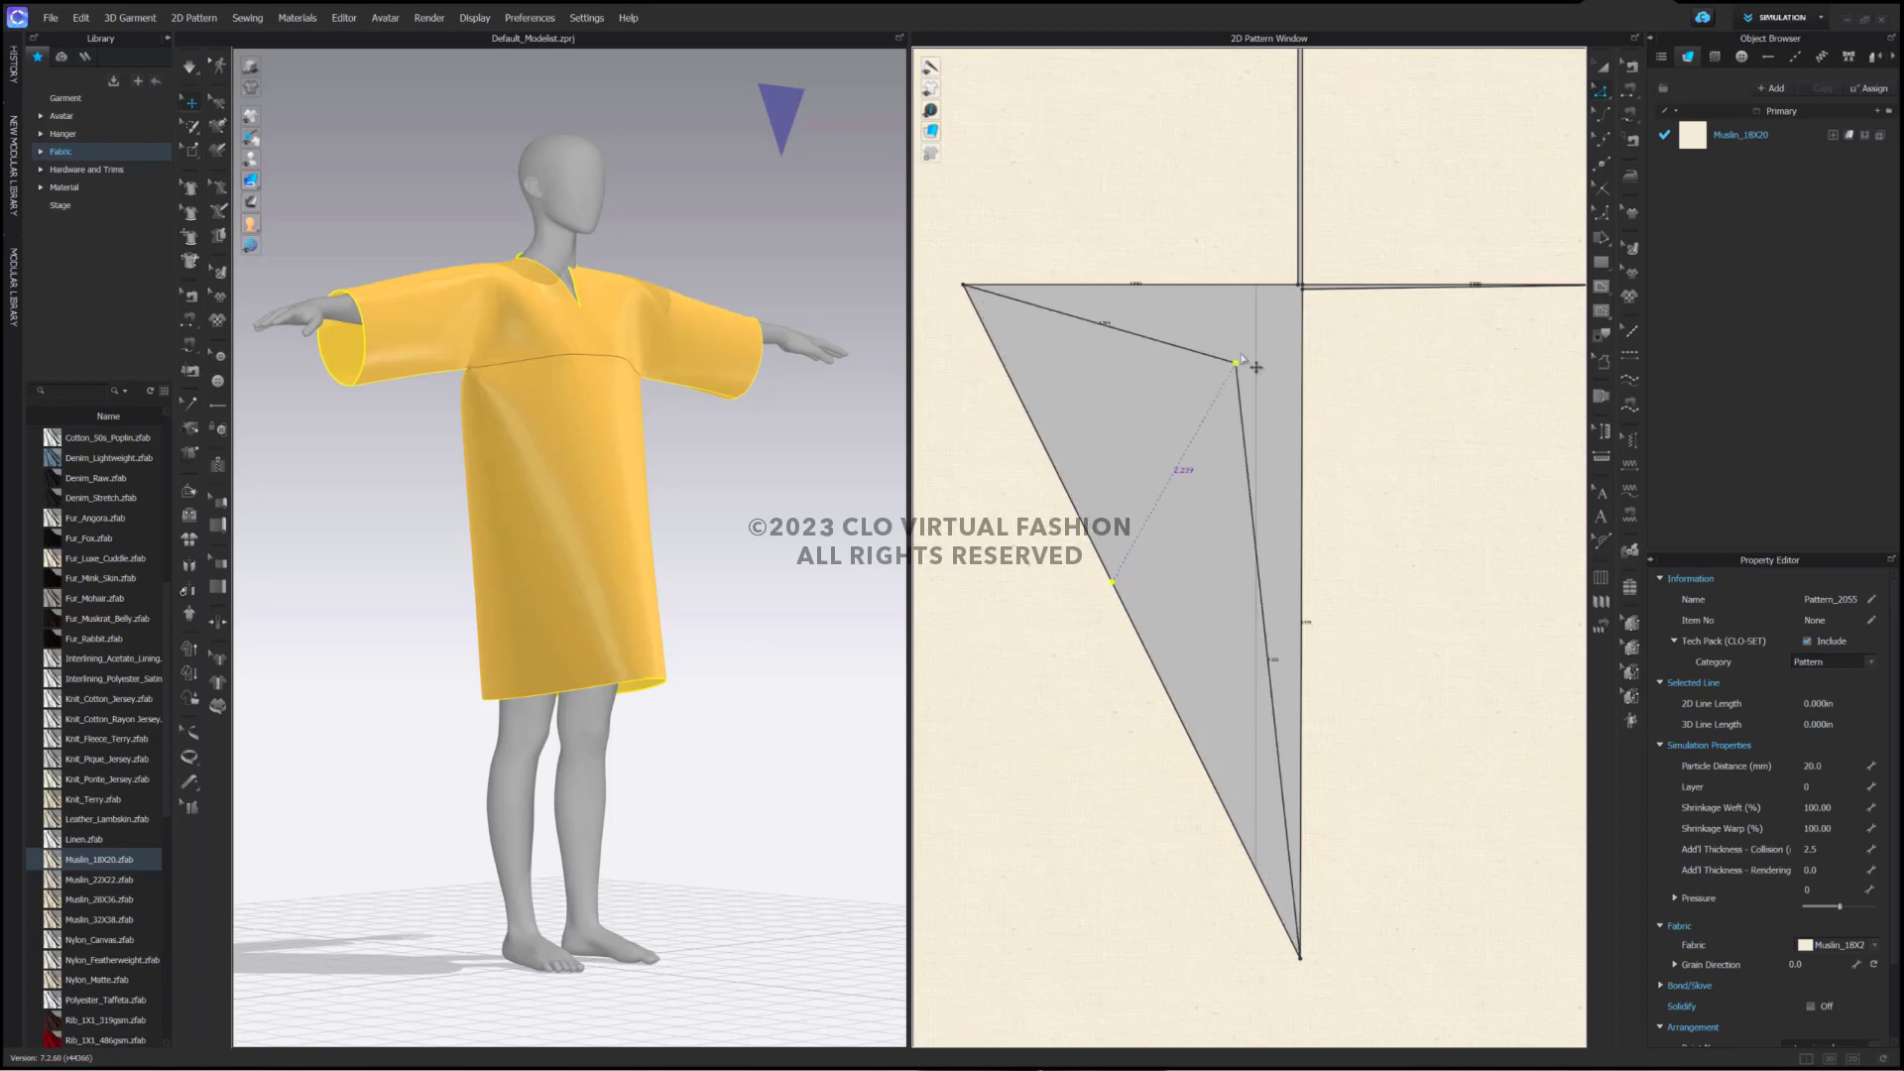
left_click(1290, 292)
Raise both new centre points to matching heights just below the horizontal neck edge
scroll(1233, 544, "up", 10)
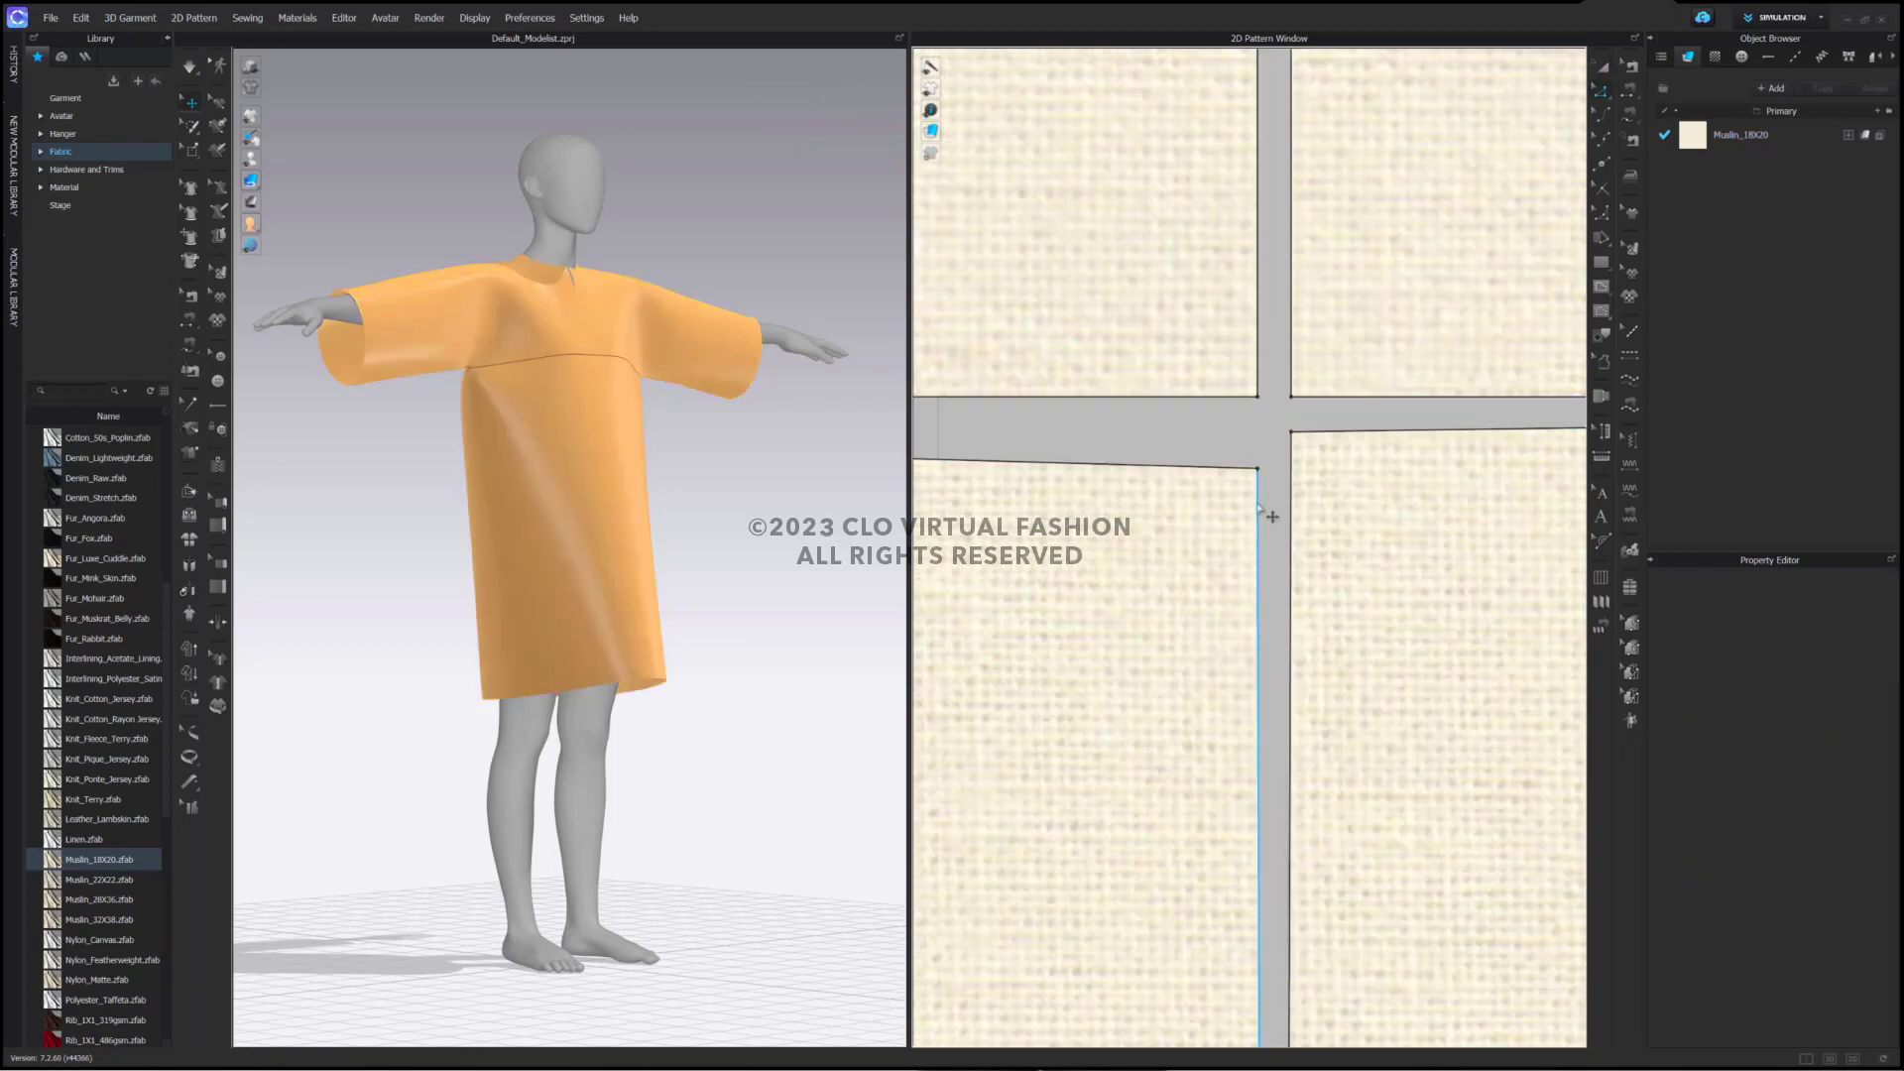
left_click(1269, 433)
left_click_drag(1261, 419, 1261, 417)
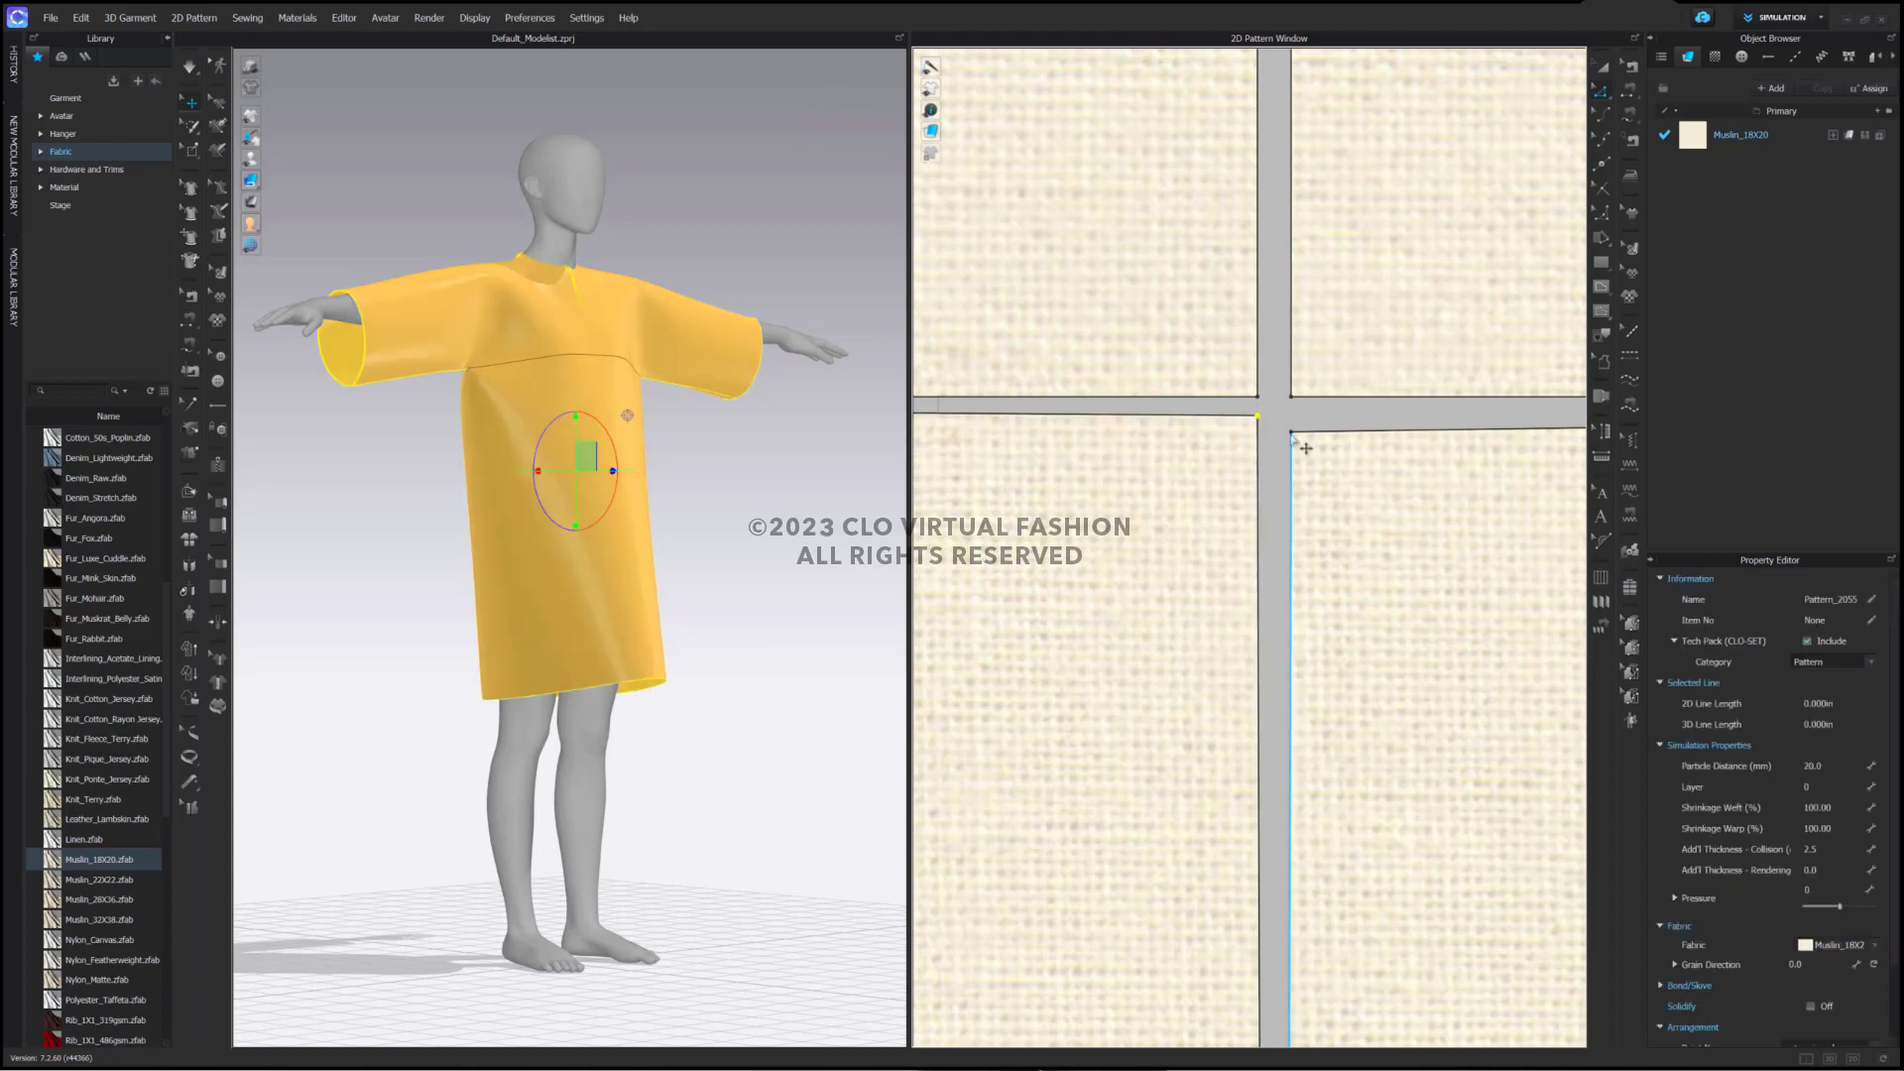
Remove the strengthening from the garment pattern and simulate the drape with the reshaped neck opening
right_click_drag(859, 541, 634, 545)
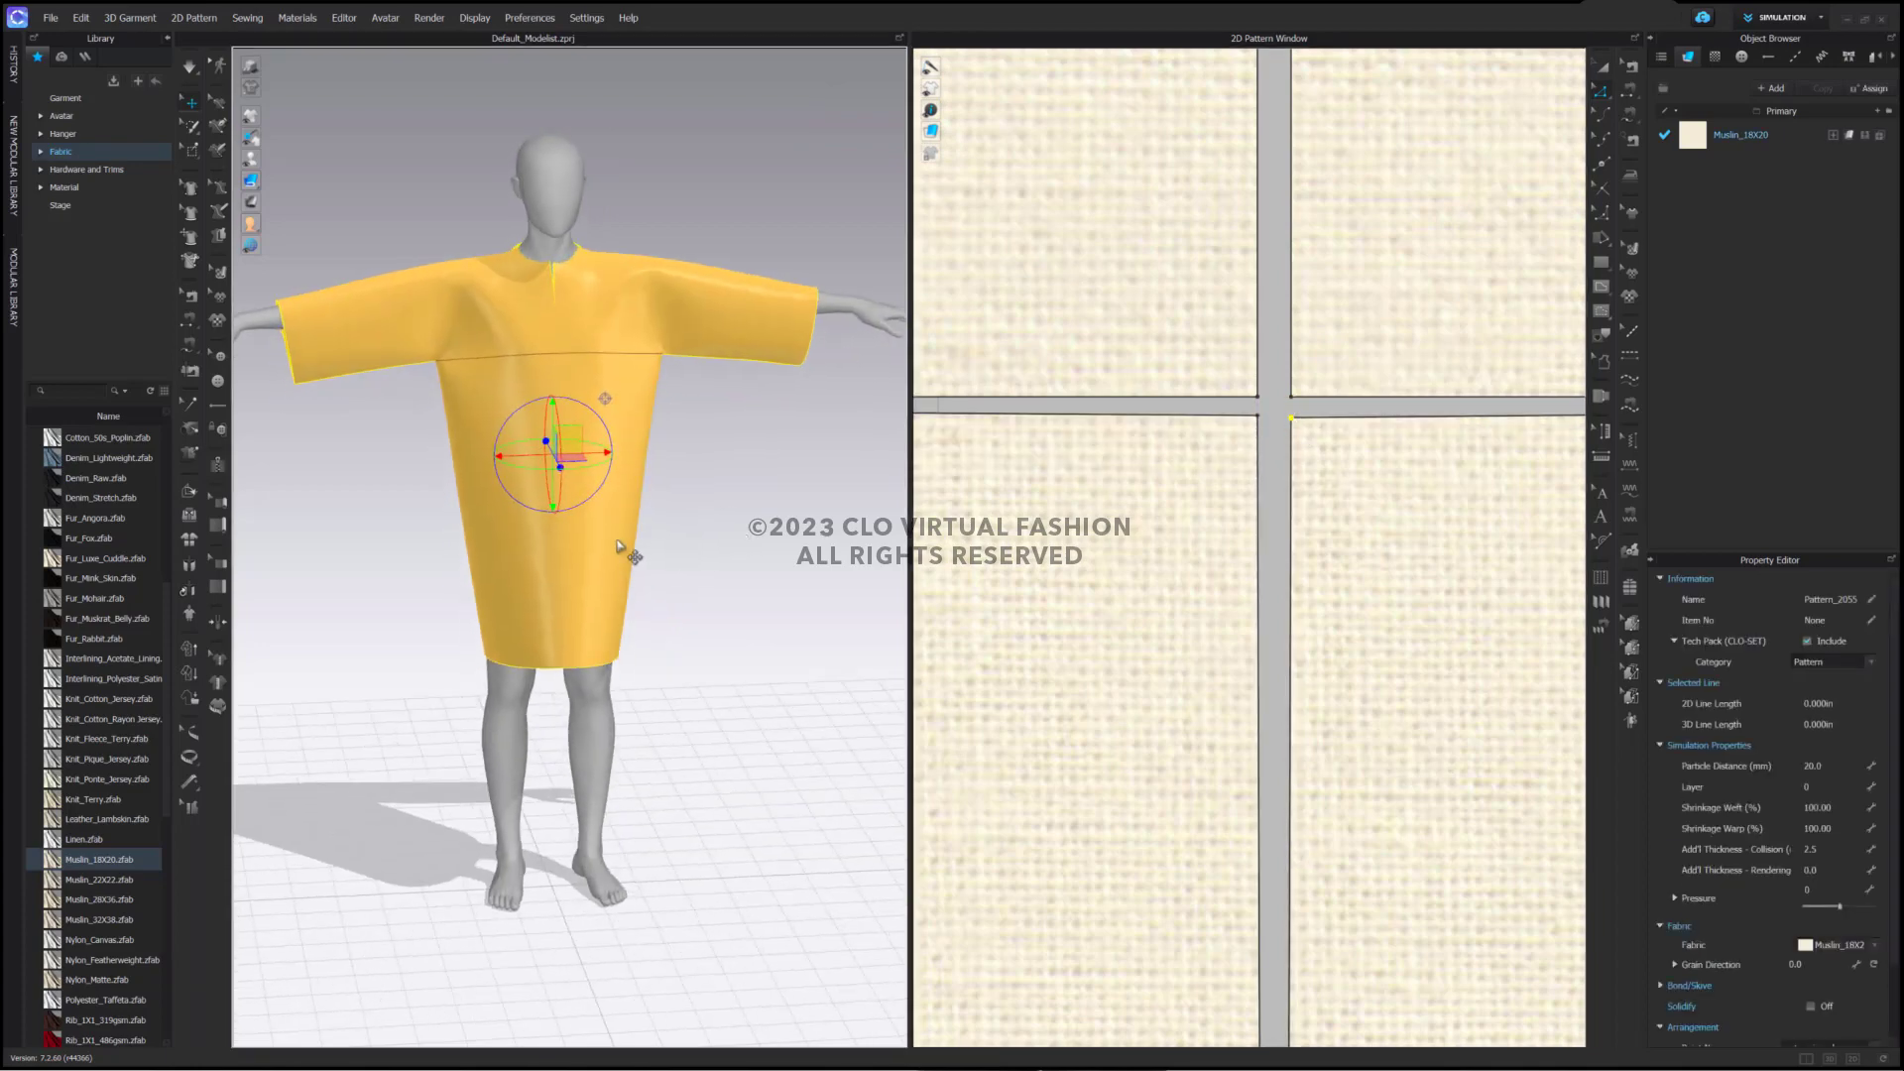
right_click(629, 544)
left_click(734, 618)
right_click_drag(734, 618, 621, 412)
key("space")
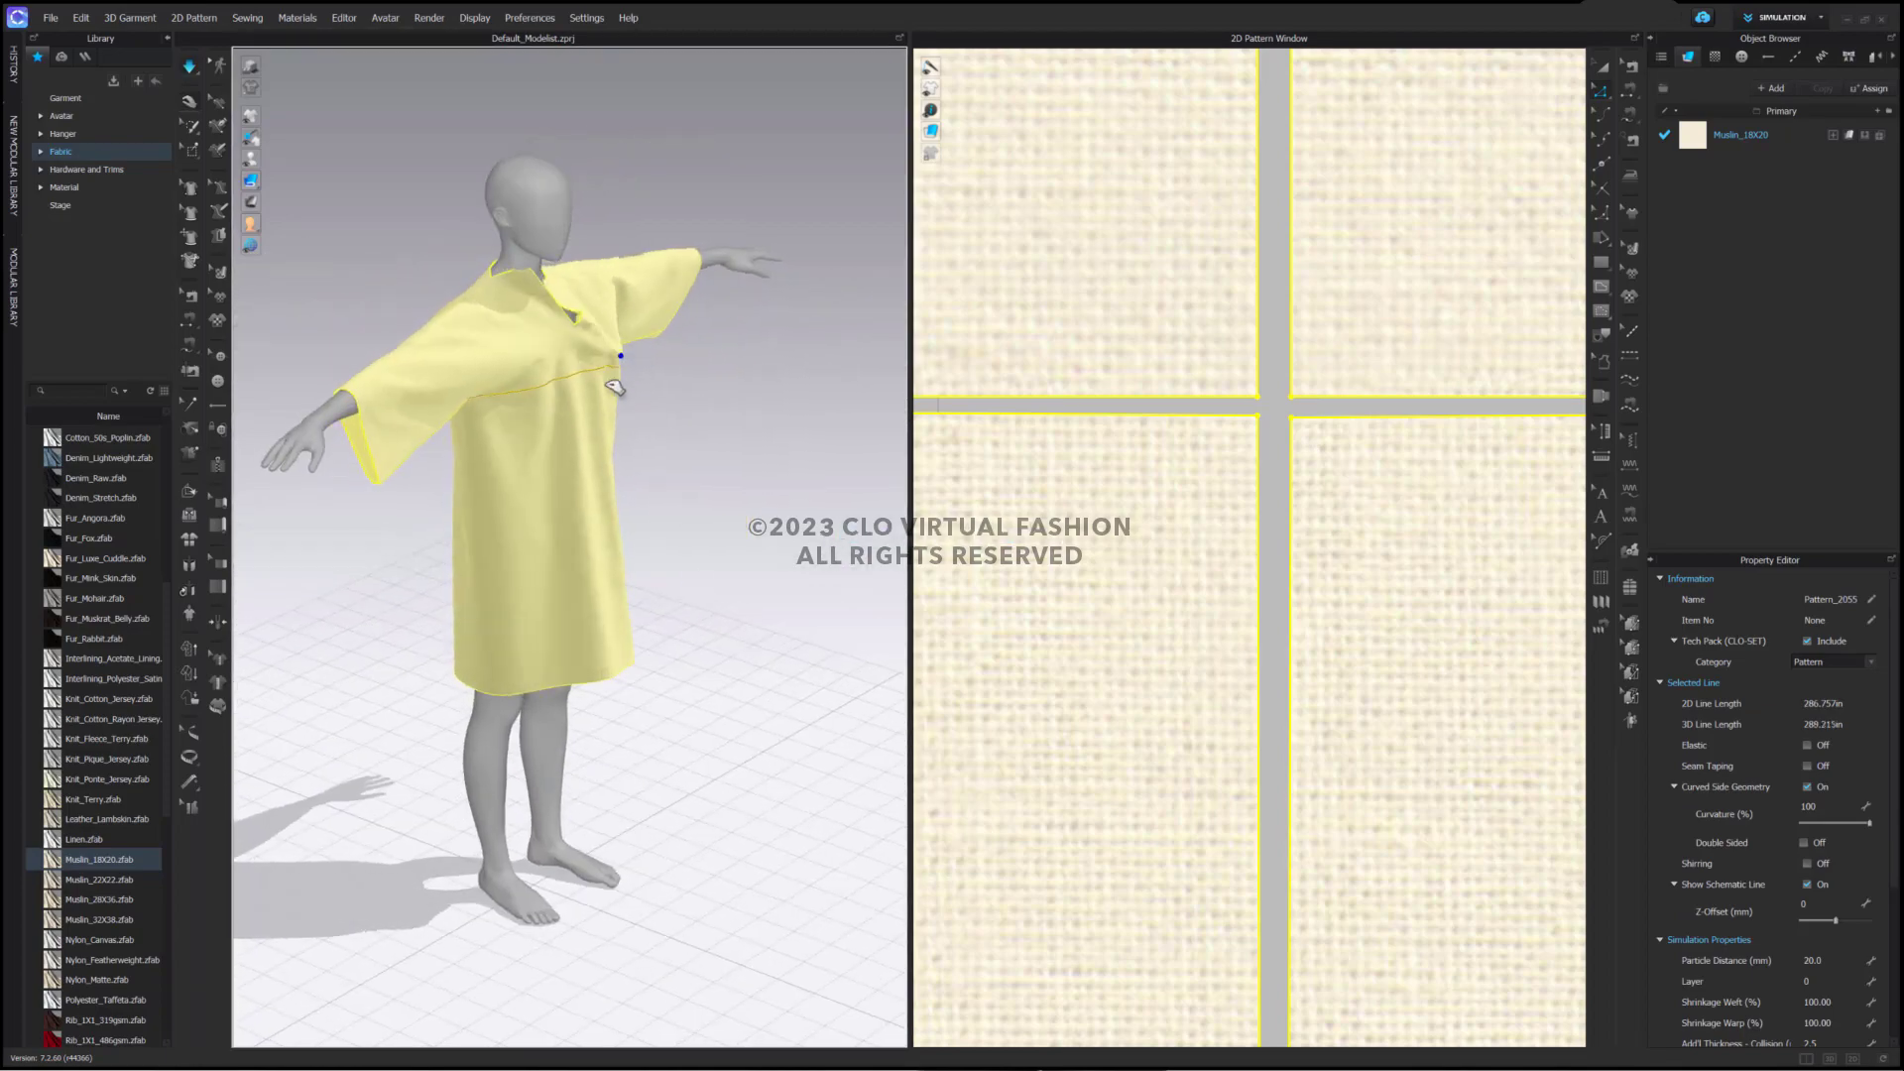